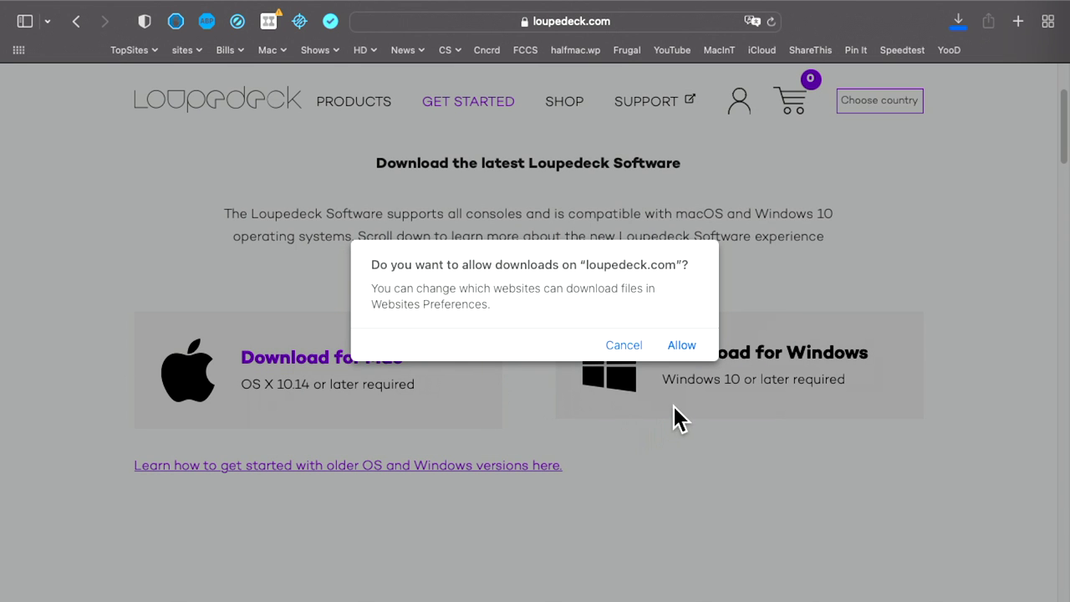
Allow downloads from loupedeck.com and open the downloaded Loupedeck 5.0.3.dmg disk image.
{"action": "left_click", "coordinate": [681, 345]}
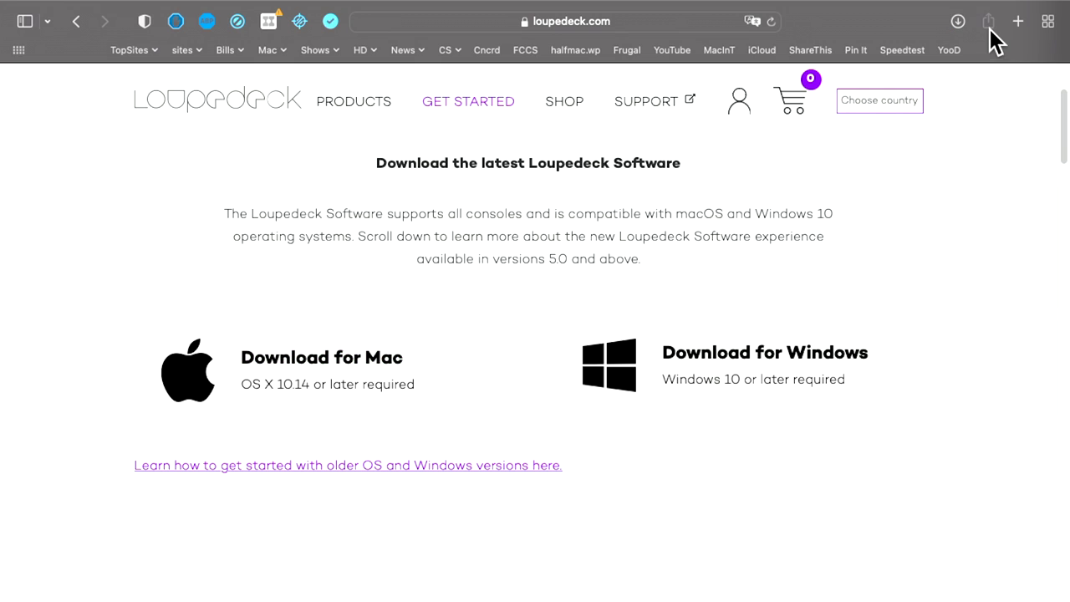
{"action": "left_click", "coordinate": [958, 23]}
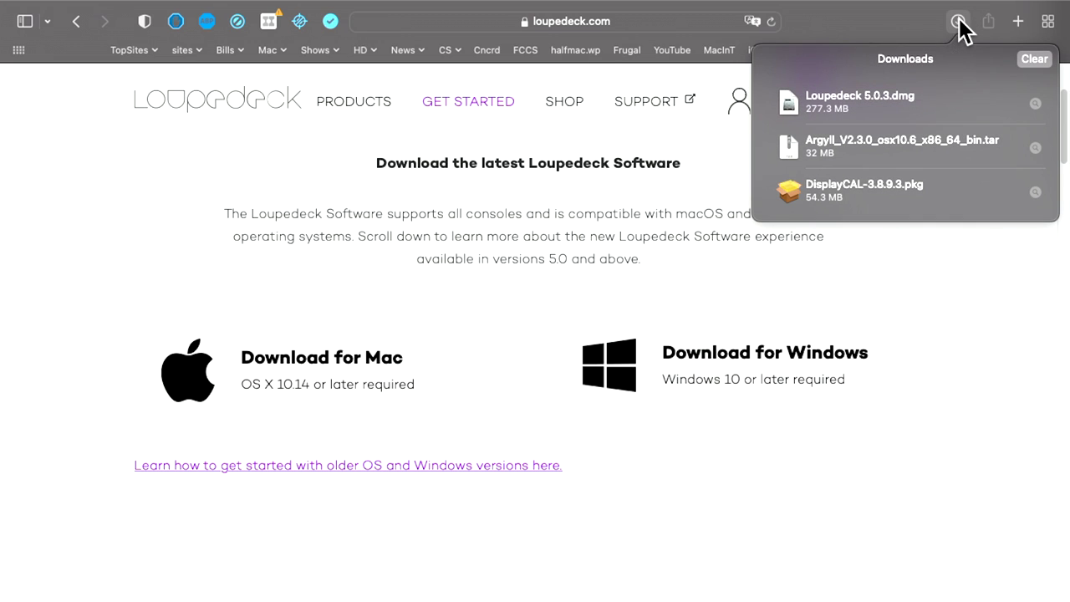
{"action": "left_click", "coordinate": [905, 99]}
{"action": "double_click", "coordinate": [905, 98]}
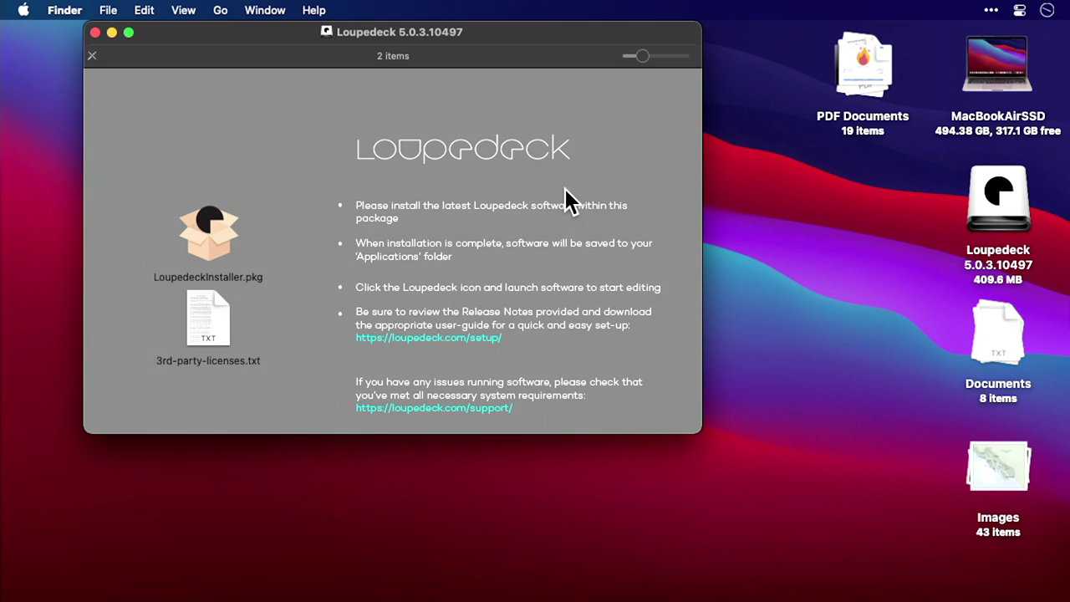
Run LoupedeckInstaller.pkg as a standard install on MacBookAirSSD, agreeing to the license and allowing the installer to control System Events.
{"action": "left_click", "coordinate": [206, 240]}
{"action": "double_click", "coordinate": [206, 241]}
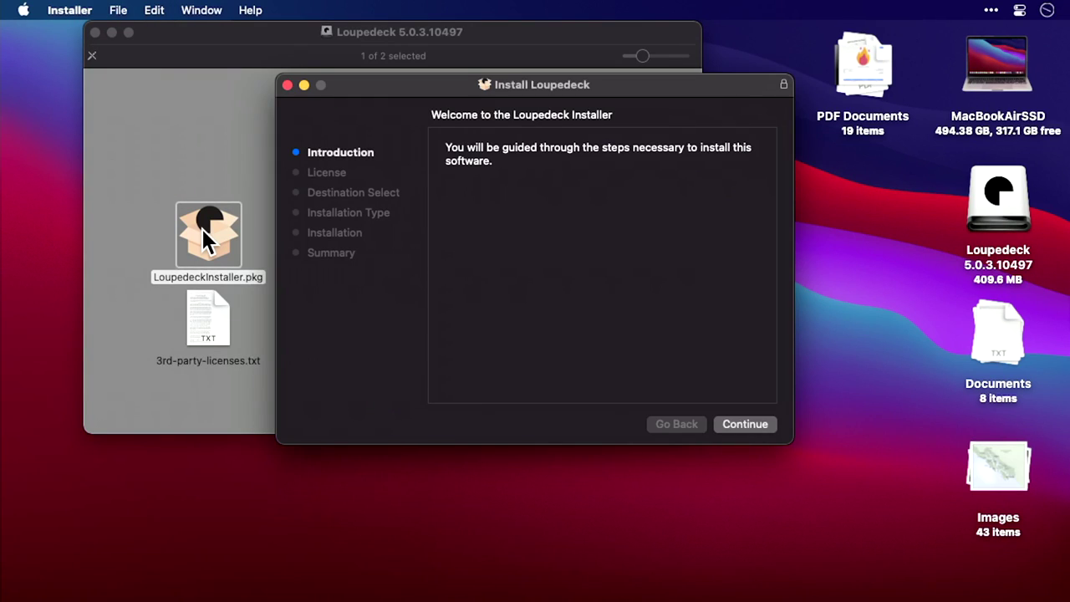
{"action": "left_click", "coordinate": [744, 426]}
{"action": "left_click", "coordinate": [744, 425]}
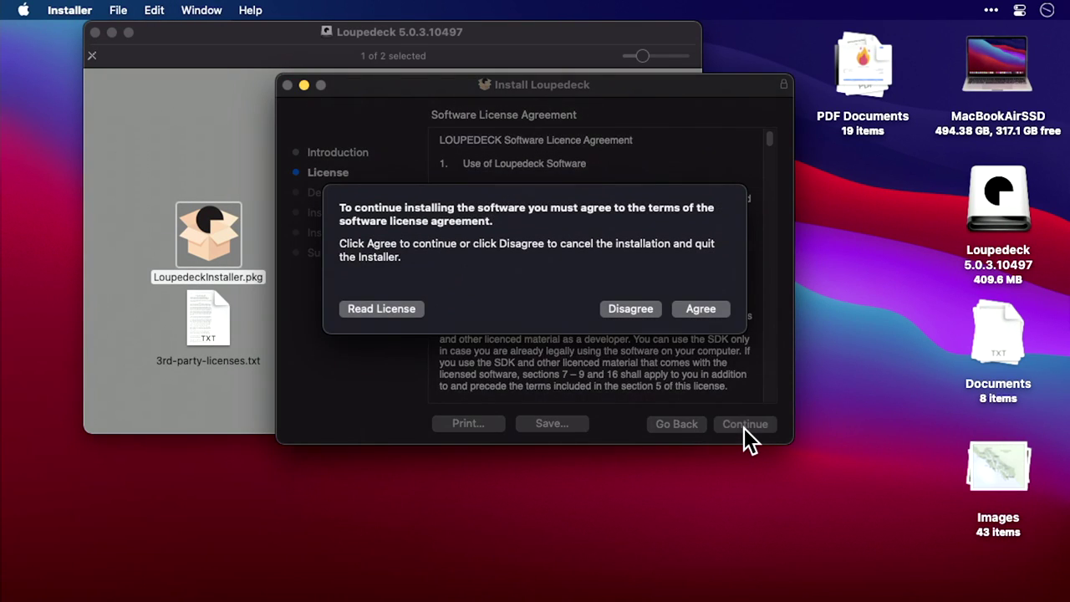
{"action": "left_click", "coordinate": [706, 311]}
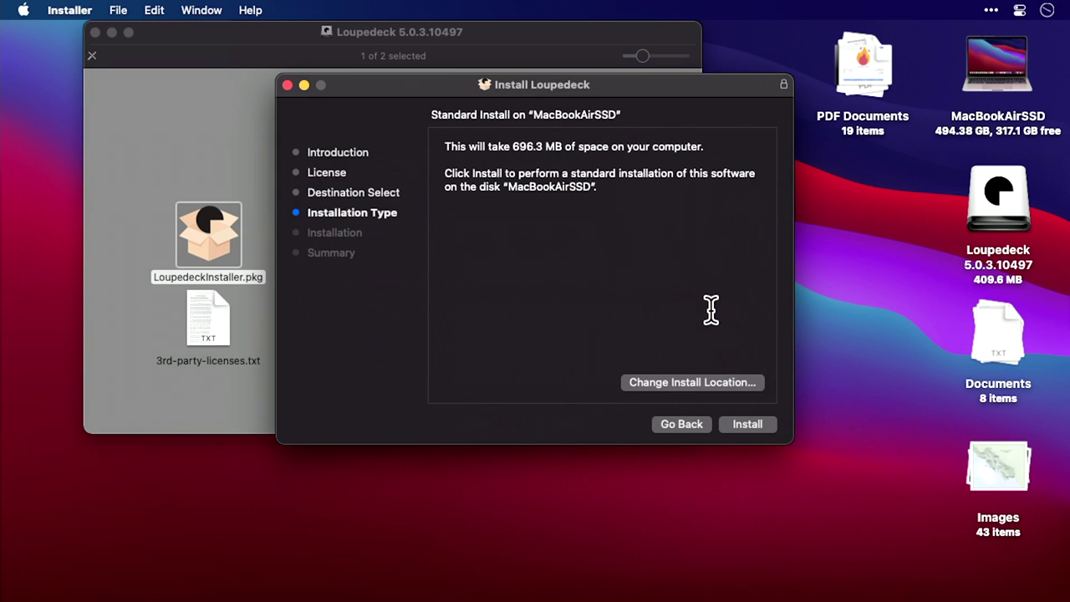
{"action": "left_click", "coordinate": [745, 424]}
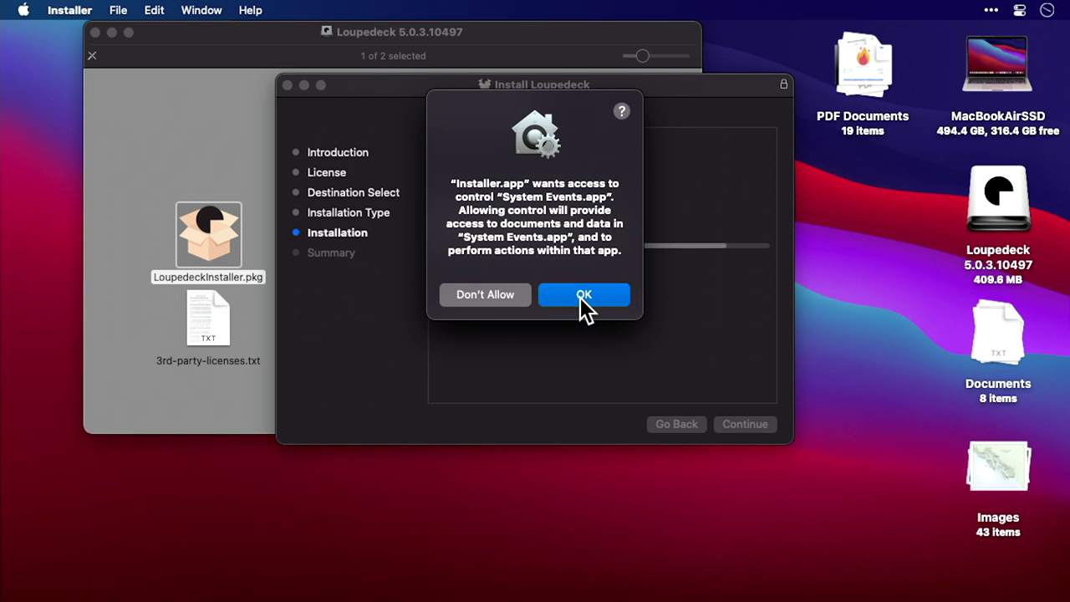
{"action": "left_click", "coordinate": [580, 297]}
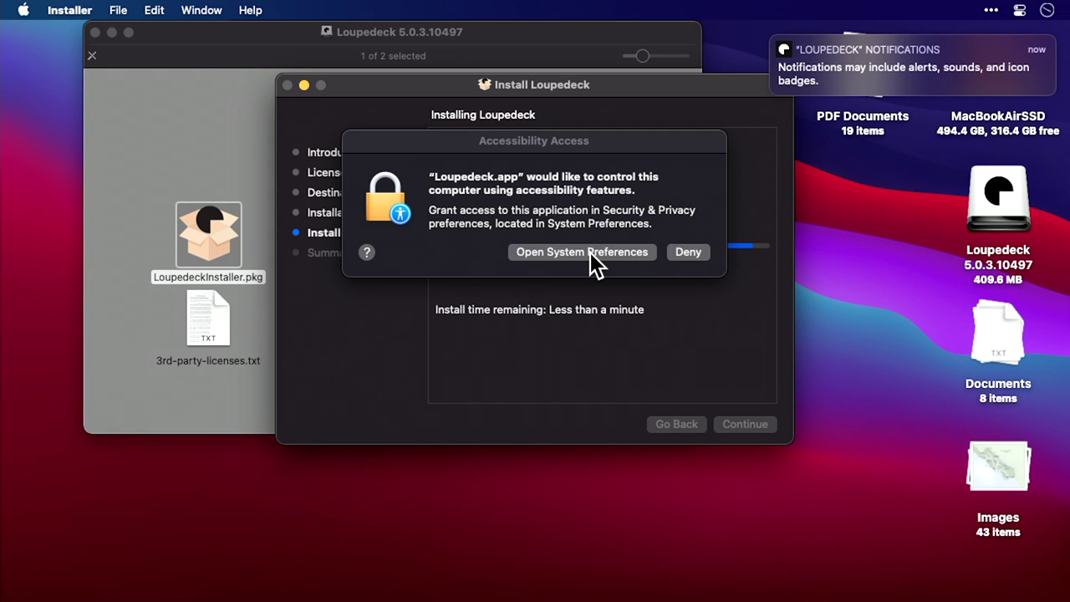
Unlock the Accessibility privacy settings in System Preferences, check that Loupedeck.app may control the computer, lock them again and close the window.
{"action": "left_click", "coordinate": [582, 252]}
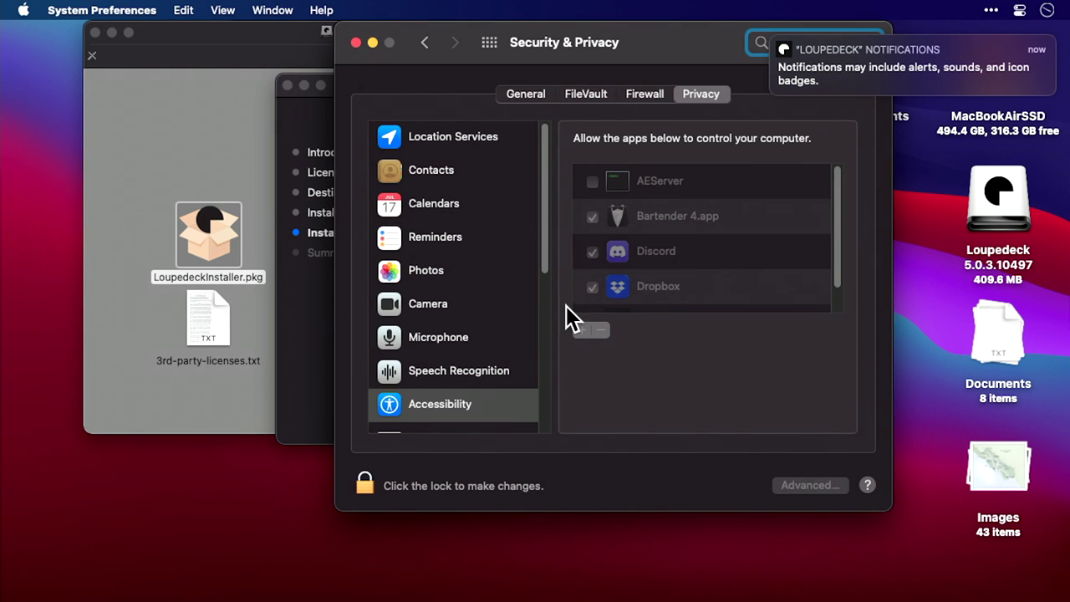
{"action": "left_click", "coordinate": [367, 483]}
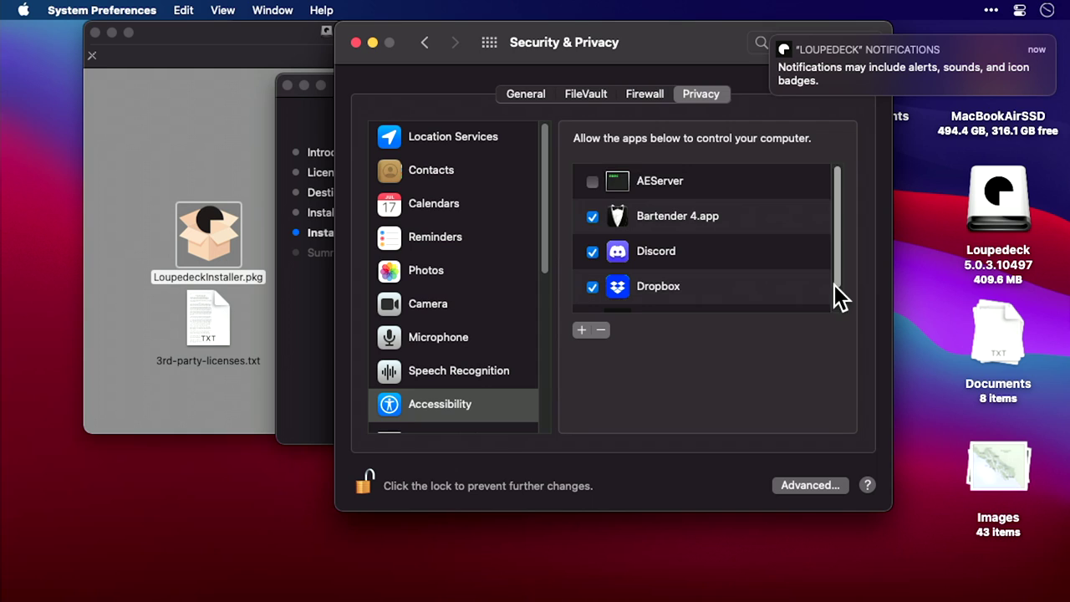
{"action": "left_click_drag", "start_coordinate": [837, 284], "coordinate": [837, 314]}
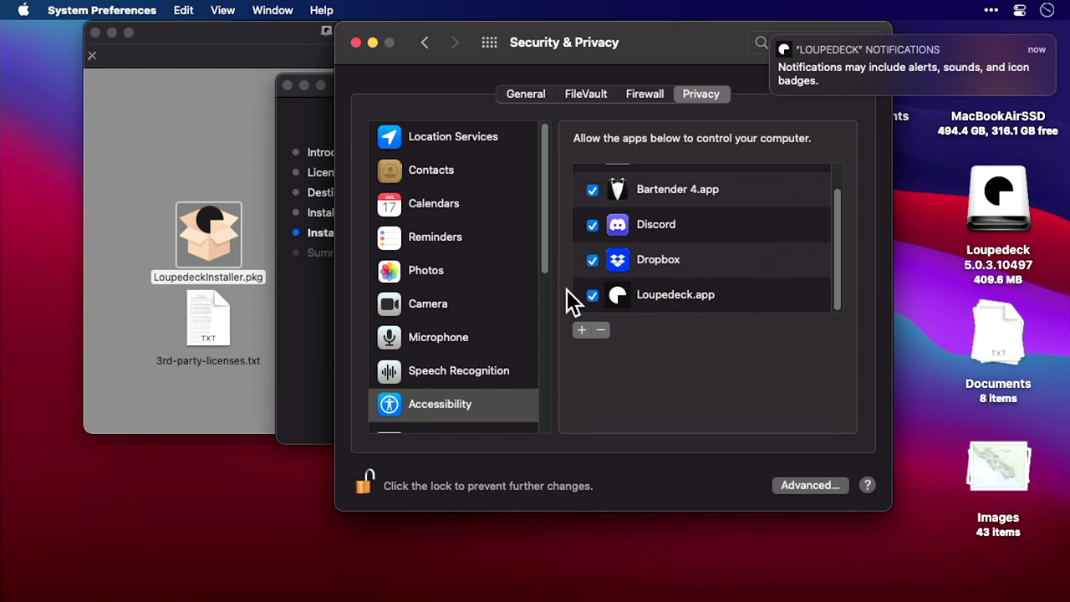
{"action": "left_click", "coordinate": [365, 483]}
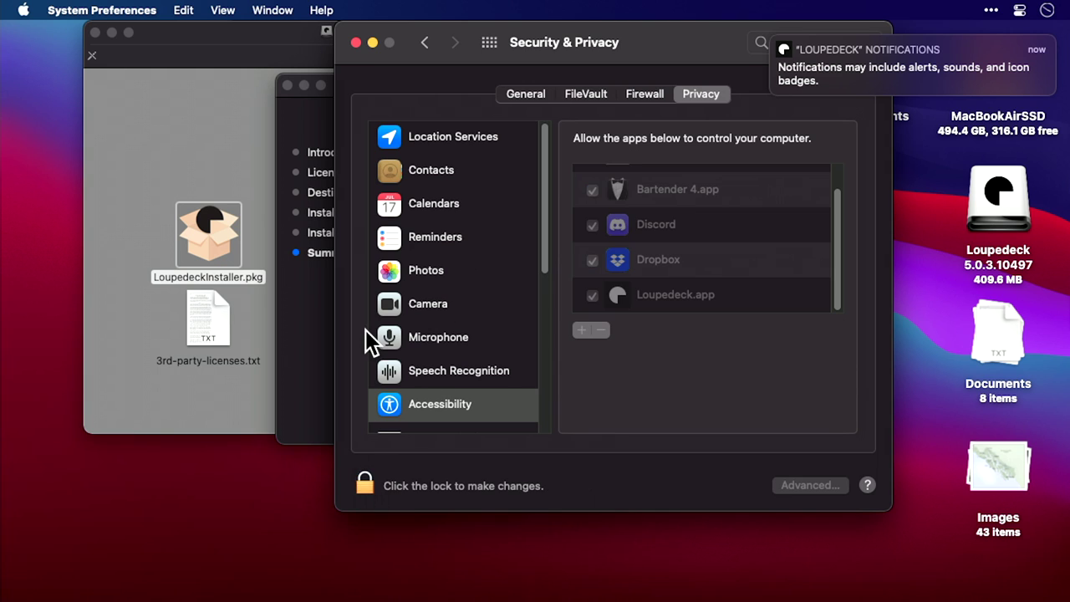
{"action": "left_click", "coordinate": [356, 41]}
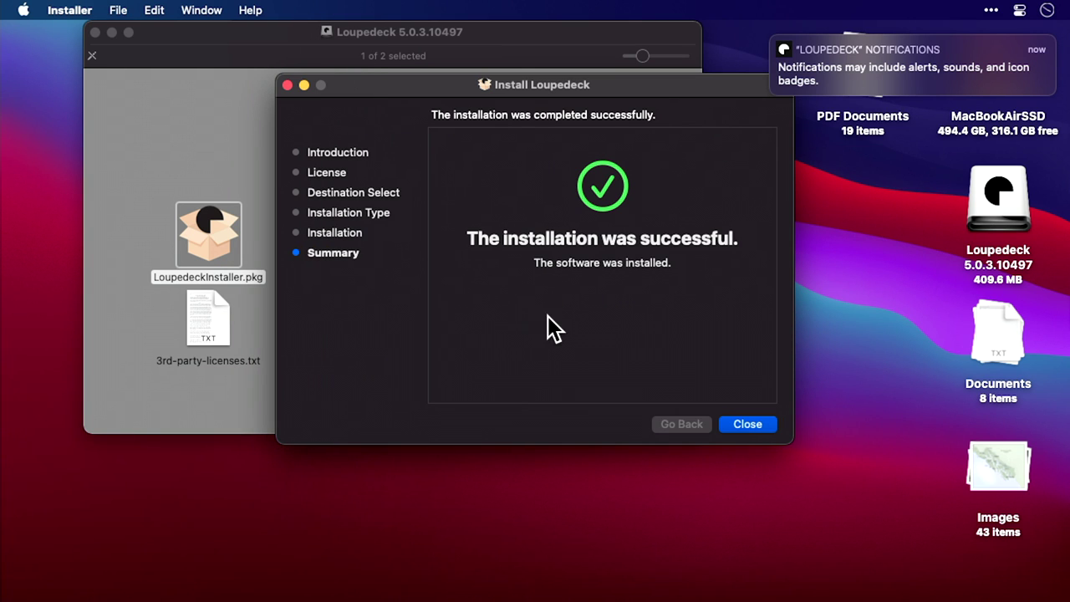
Close the finished installer while keeping its package, and eject the Loupedeck 5.0.3.10497 disk image.
{"action": "left_click", "coordinate": [748, 424]}
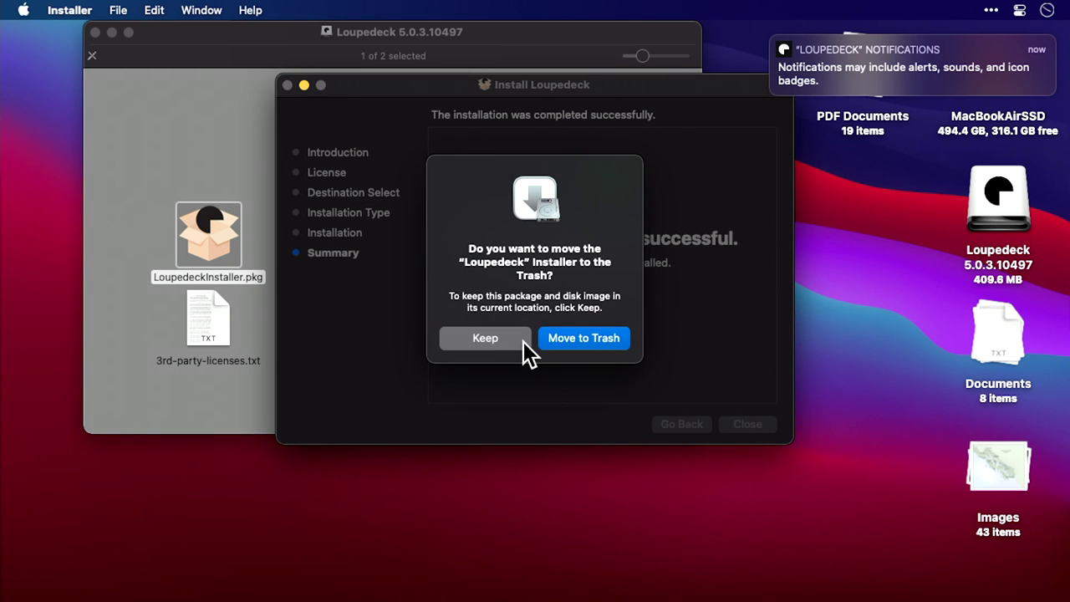
{"action": "left_click", "coordinate": [485, 338]}
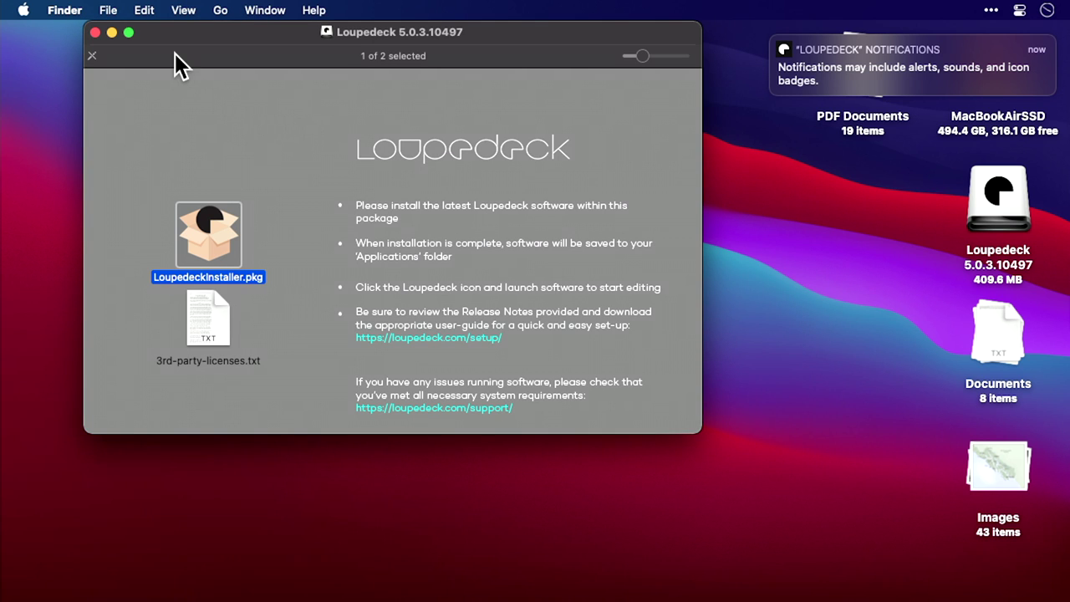
{"action": "left_click", "coordinate": [96, 32]}
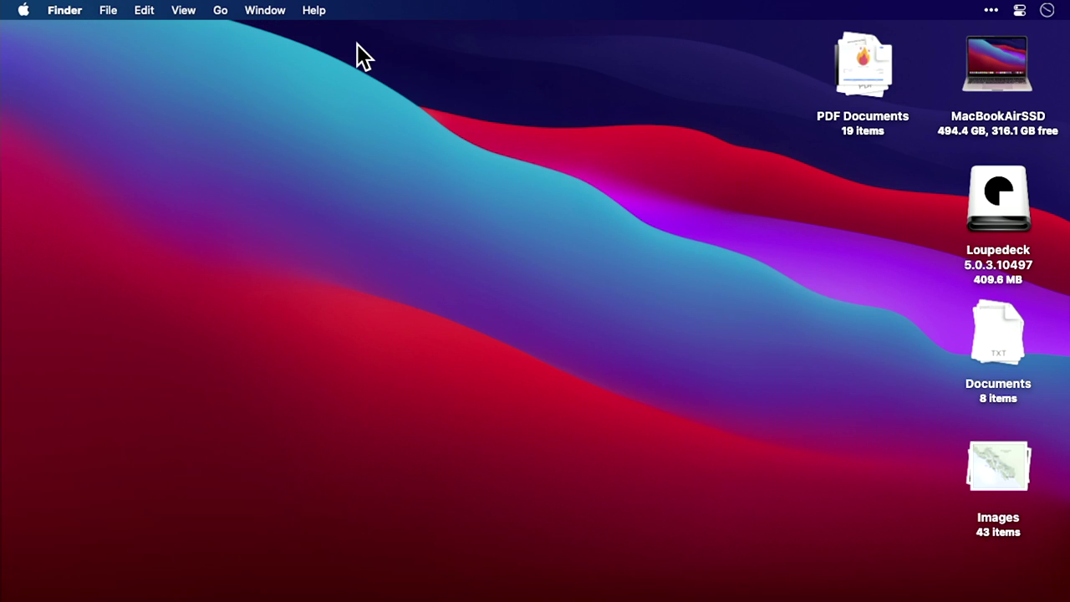
{"action": "left_click", "coordinate": [989, 199]}
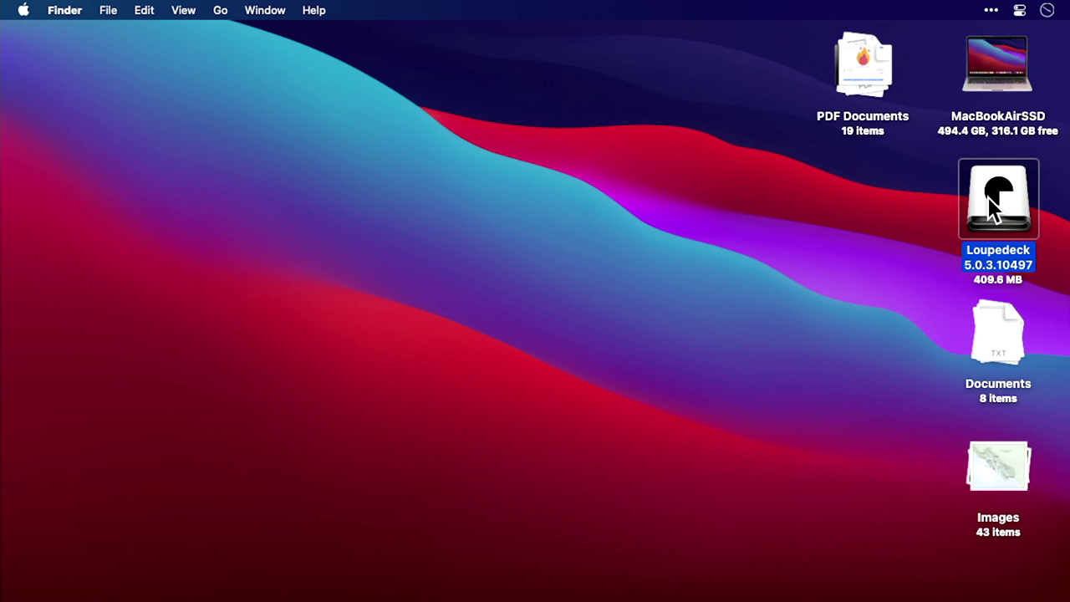
{"action": "key", "text": "super+e"}
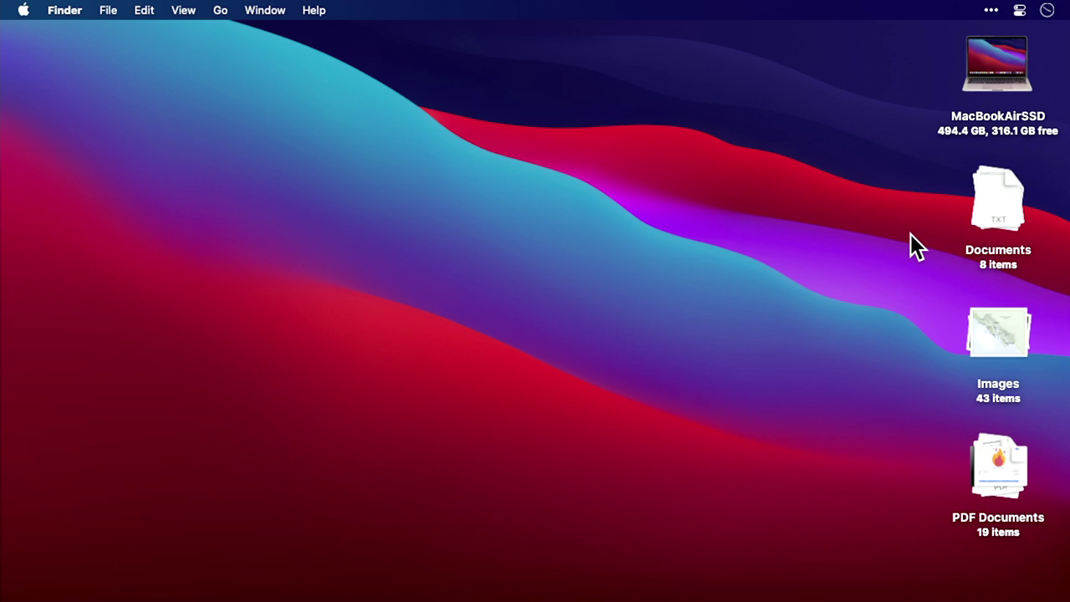
Open the Applications folder on MacBookAirSSD and look through it for the Loupedeck software.
{"action": "double_click", "coordinate": [995, 66]}
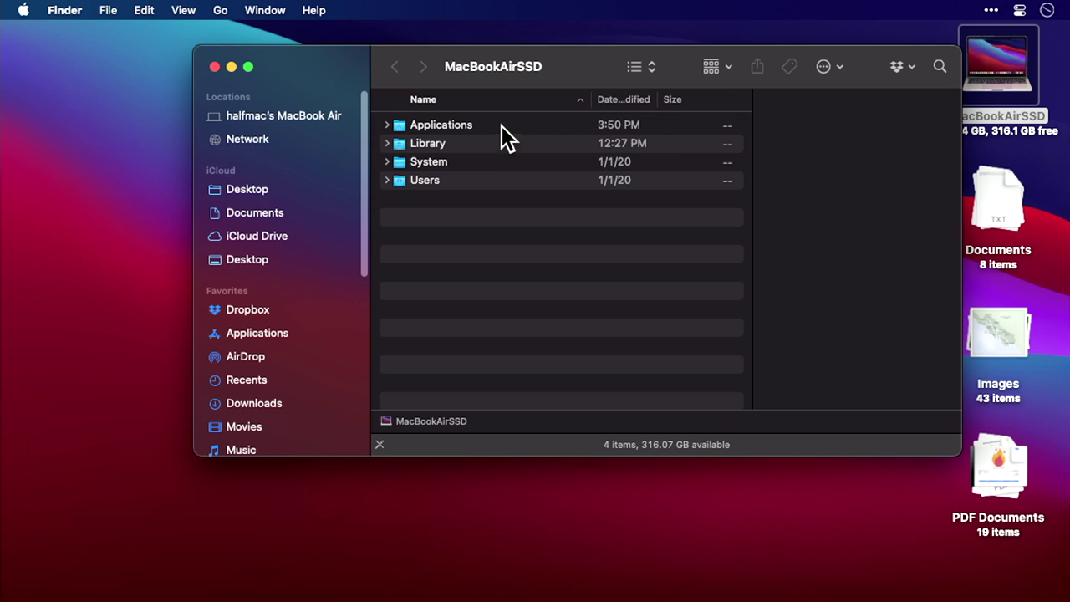
{"action": "left_click", "coordinate": [503, 124]}
{"action": "double_click", "coordinate": [506, 131]}
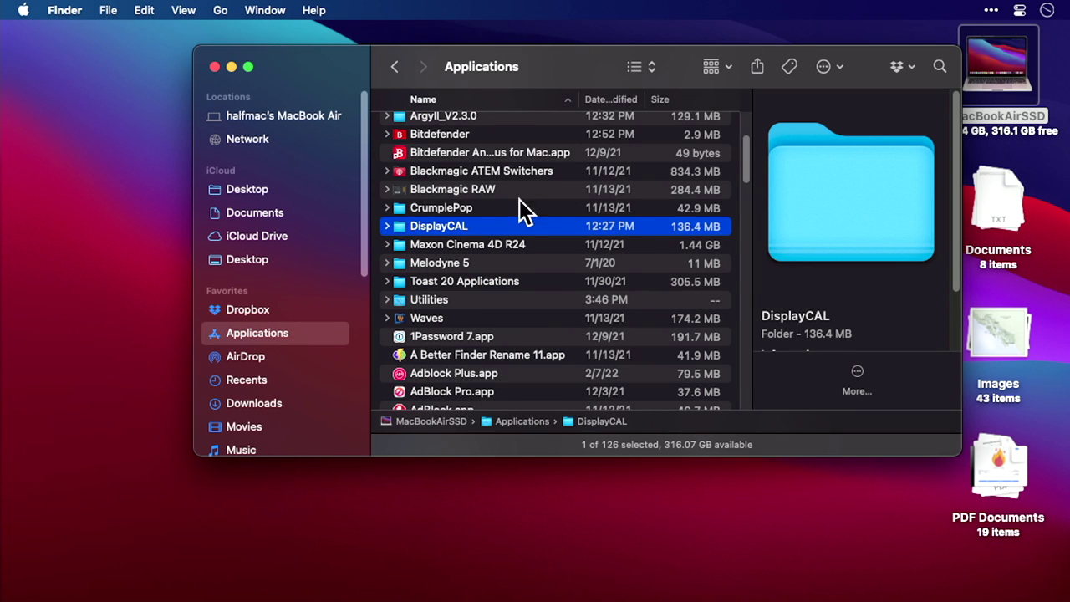
{"action": "left_click_drag", "start_coordinate": [743, 174], "coordinate": [741, 280]}
{"action": "double_click", "coordinate": [463, 293]}
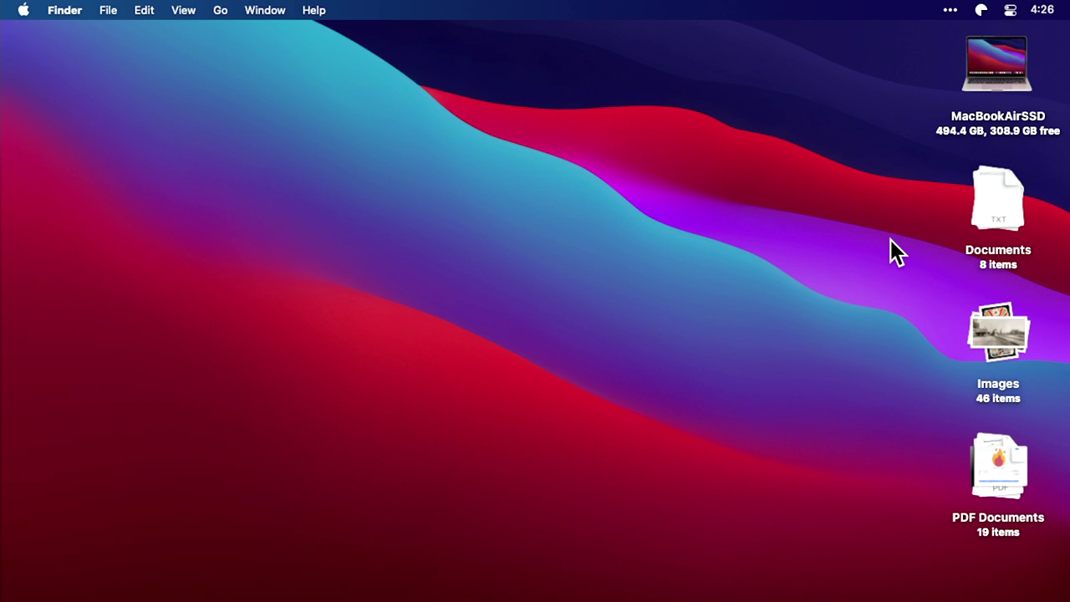
Open LoupedeckConfig and review the Loupedeck+ device configuration and the profile import/export settings.
{"action": "left_click", "coordinate": [981, 10]}
{"action": "left_click", "coordinate": [928, 32]}
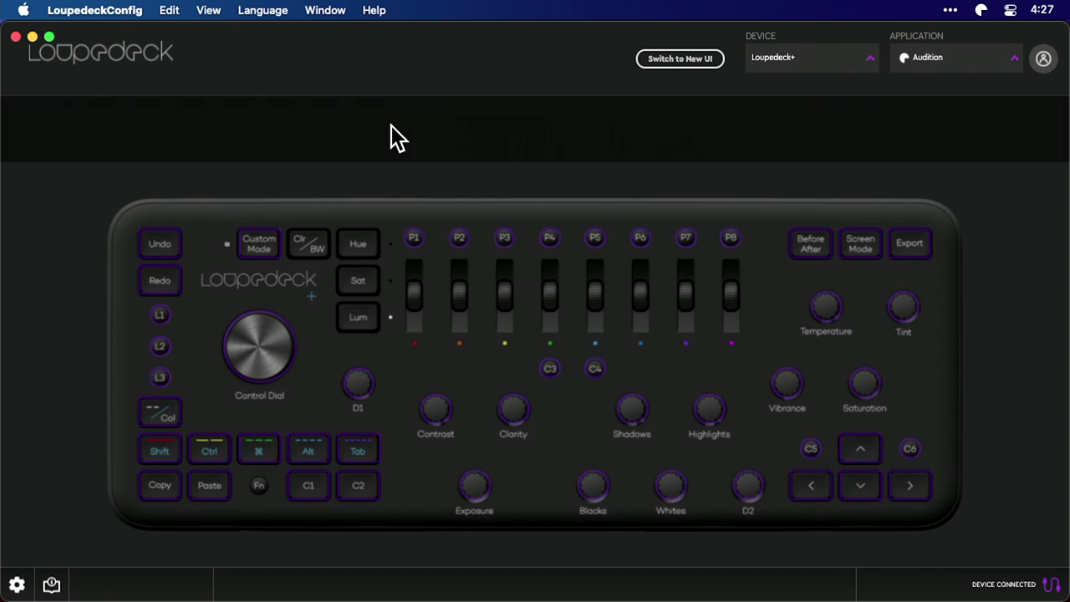
{"action": "left_click", "coordinate": [16, 585]}
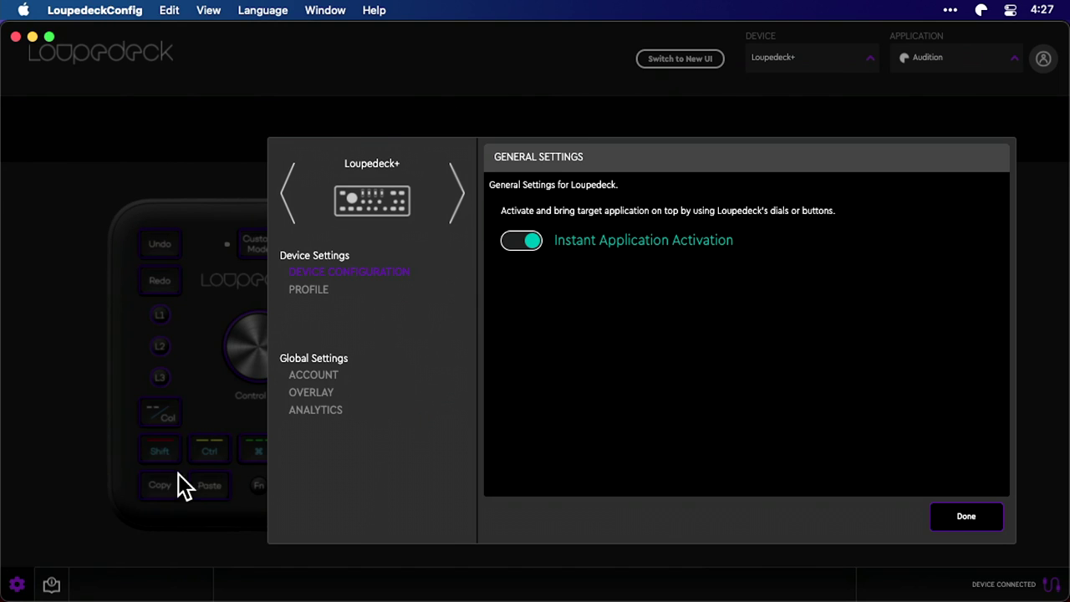
{"action": "left_click", "coordinate": [309, 291]}
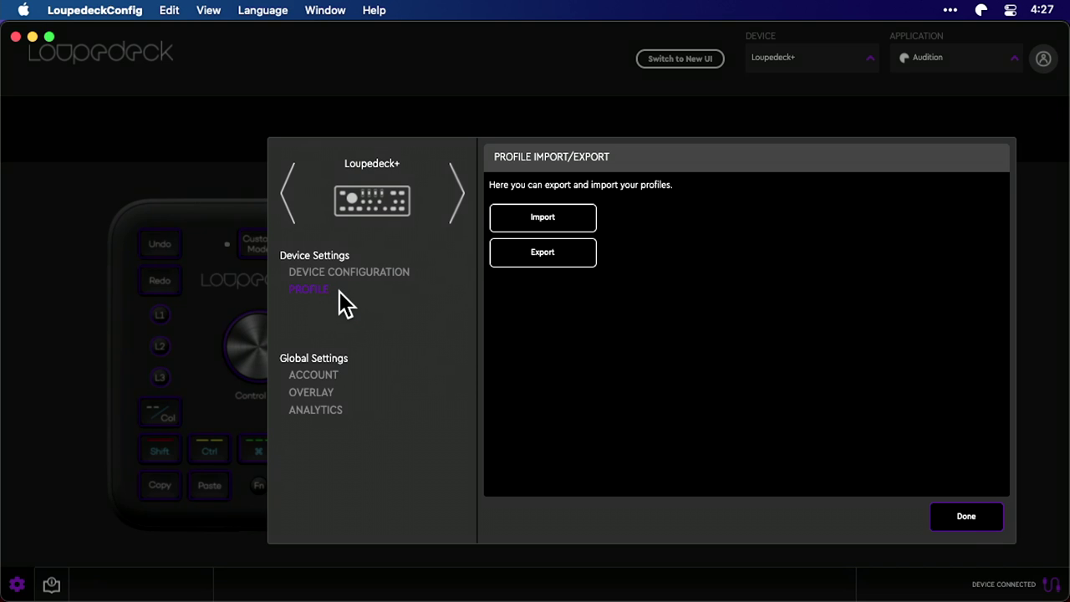
{"action": "left_click", "coordinate": [953, 516]}
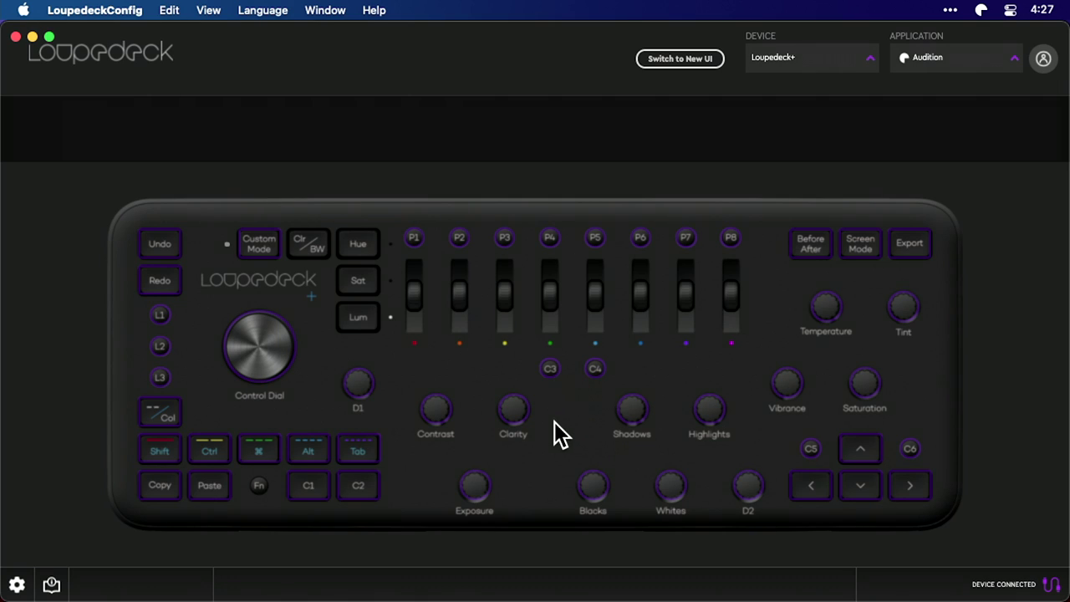
Switch the configured application from Audition to Final Cut Pro and close the configuration window.
{"action": "left_click", "coordinate": [980, 67]}
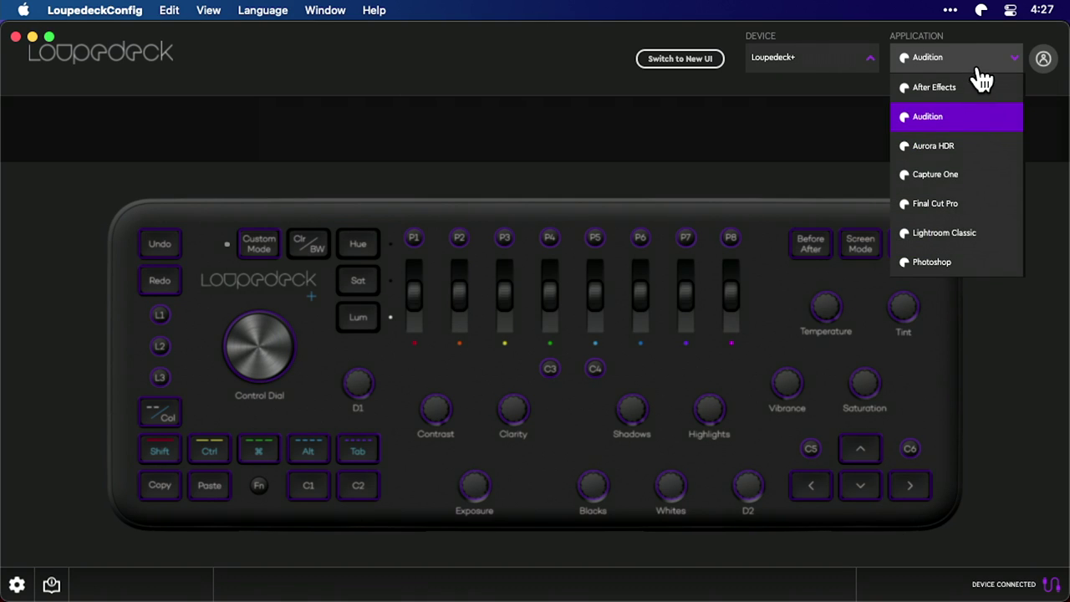
{"action": "left_click", "coordinate": [972, 203]}
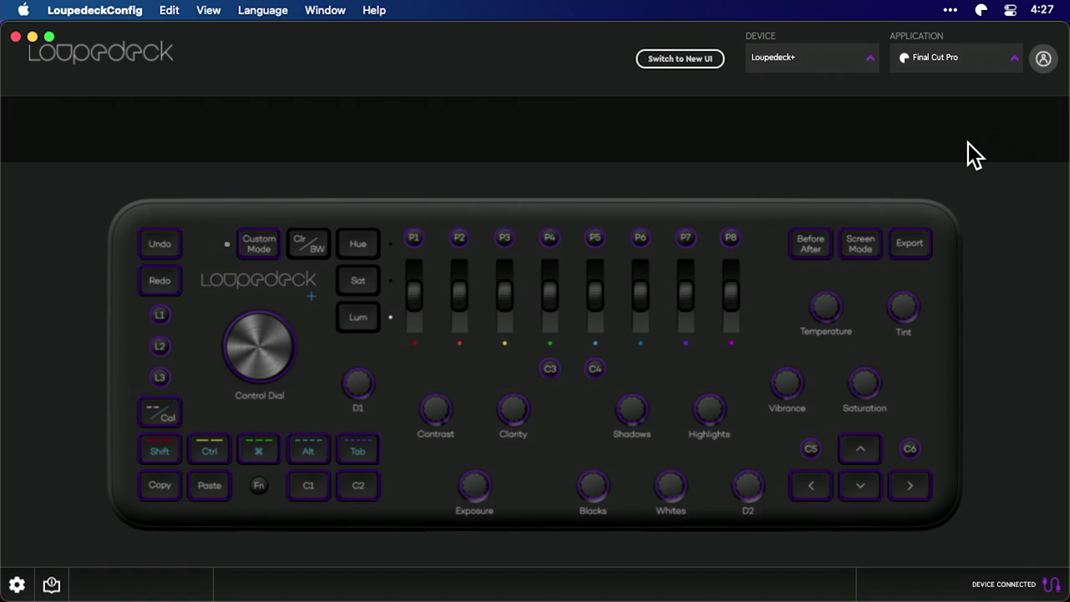
{"action": "left_click", "coordinate": [15, 37]}
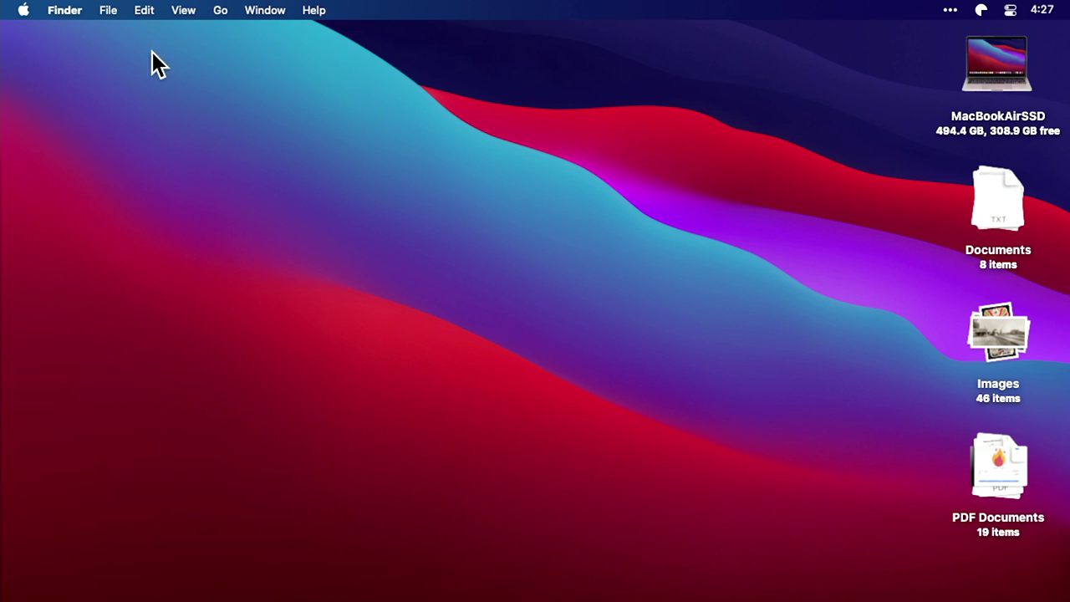
Reopen LoupedeckConfig and set the Loupedeck+ application to Final Cut Pro.
{"action": "left_click", "coordinate": [980, 10]}
{"action": "left_click", "coordinate": [968, 34]}
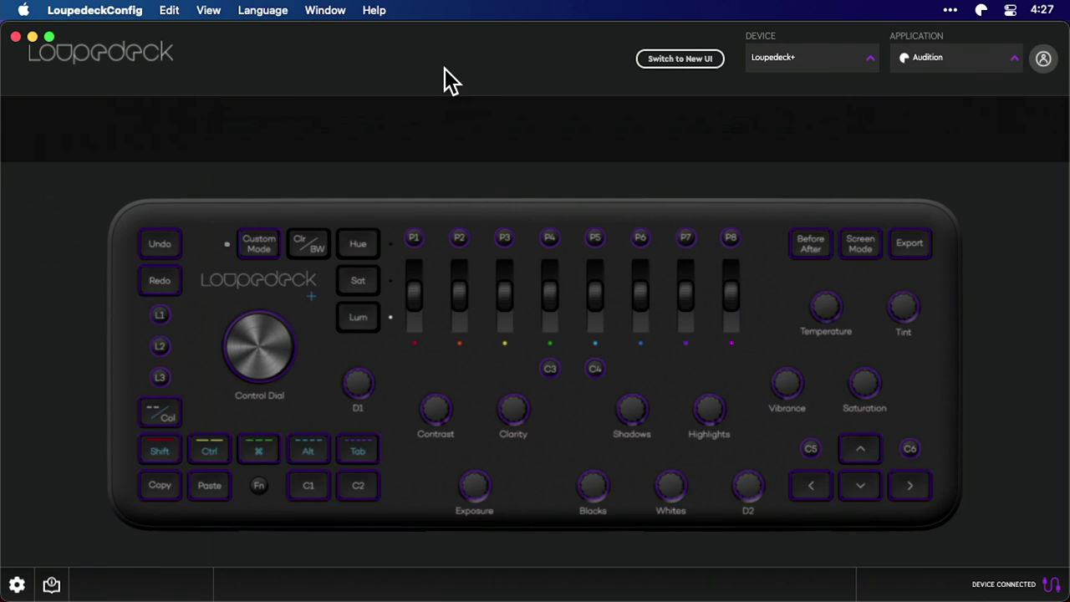
{"action": "left_click", "coordinate": [987, 70]}
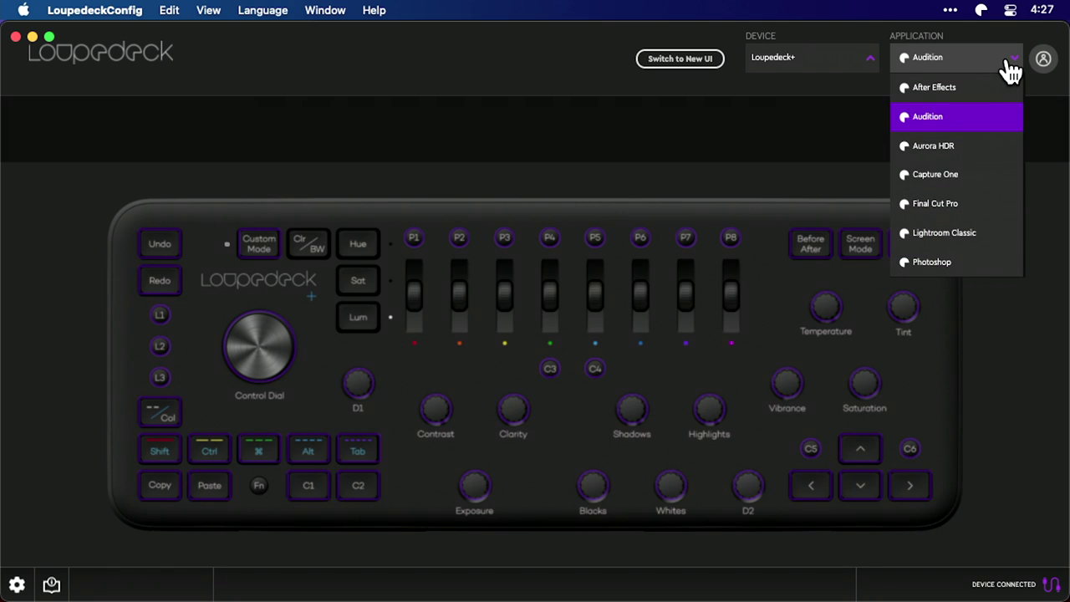
{"action": "left_click", "coordinate": [963, 203]}
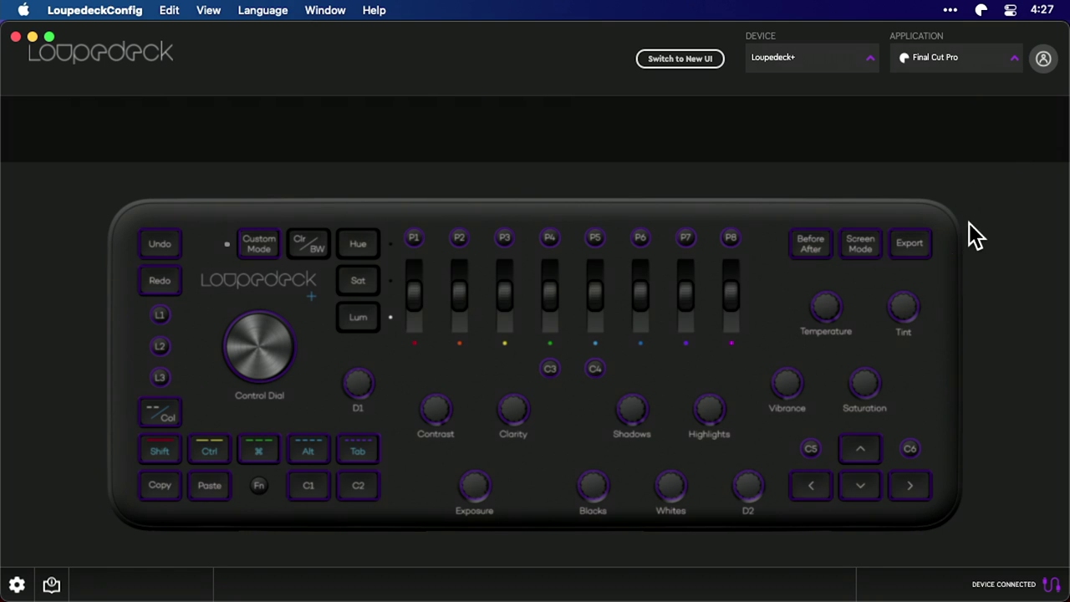
Review the basic dial assignments for Contrast and Saturation, including their rotate and press actions, and close the assignment dialog.
{"action": "left_click", "coordinate": [437, 410]}
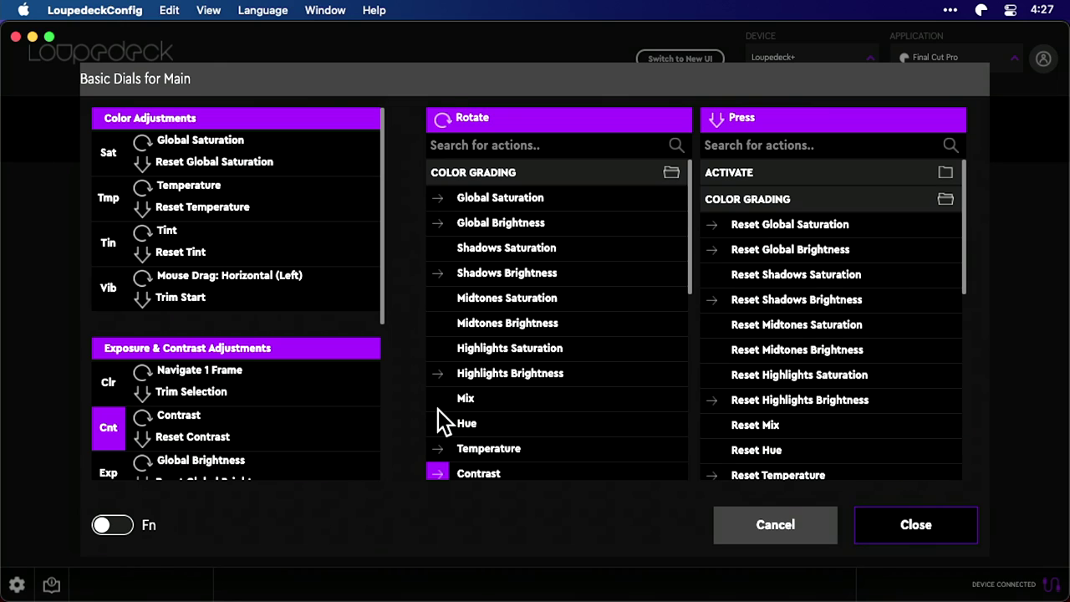
{"action": "left_click", "coordinate": [253, 154]}
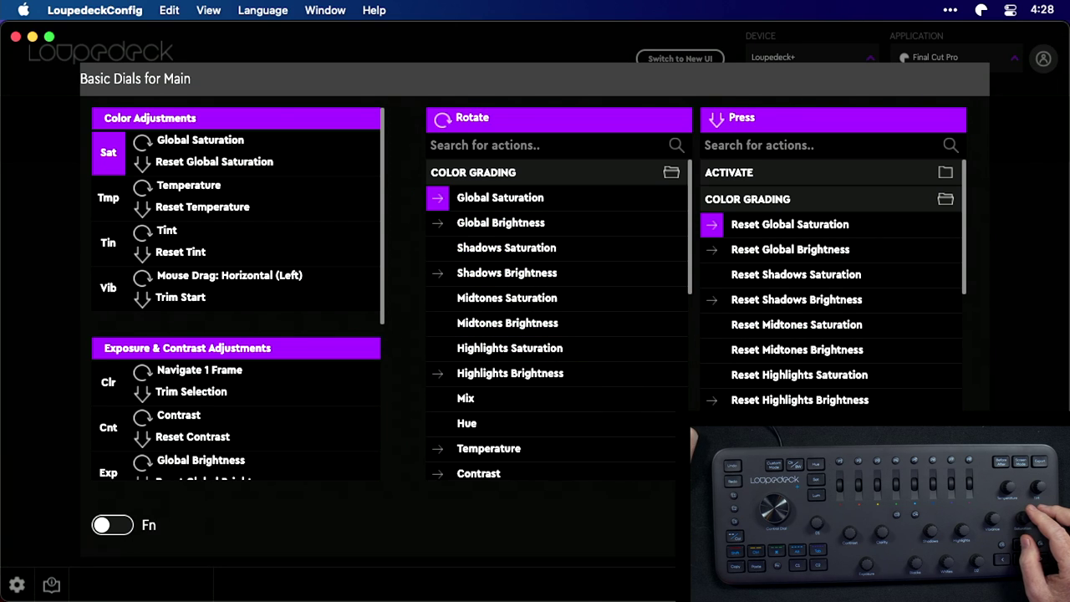
{"action": "key", "text": "Escape"}
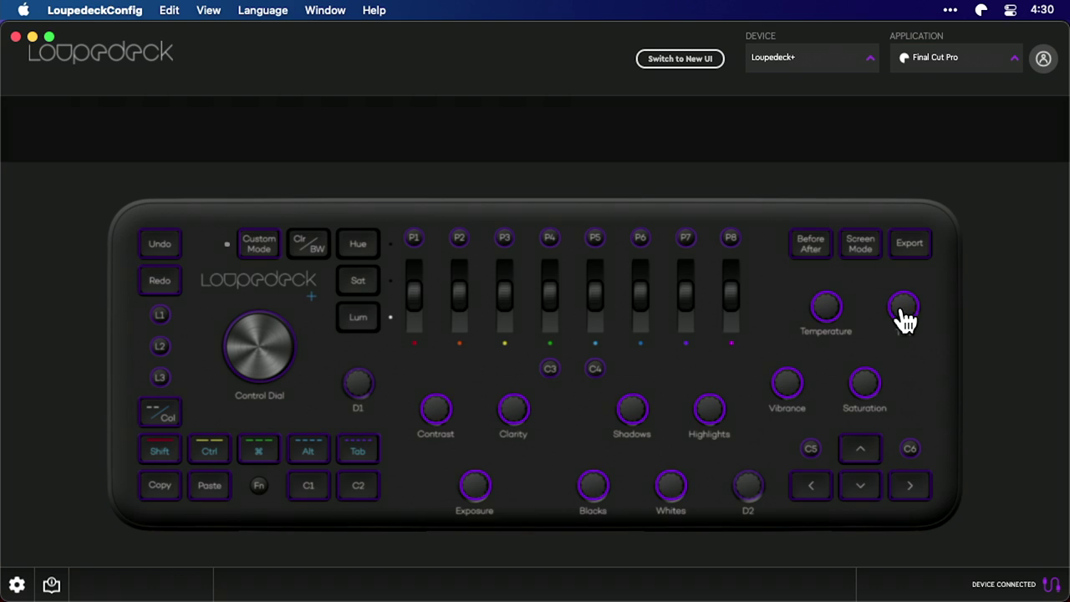
Open the Tint dial's assignments and review the exposure, contrast and tone adjustments down to the Whites dial.
{"action": "left_click", "coordinate": [904, 311]}
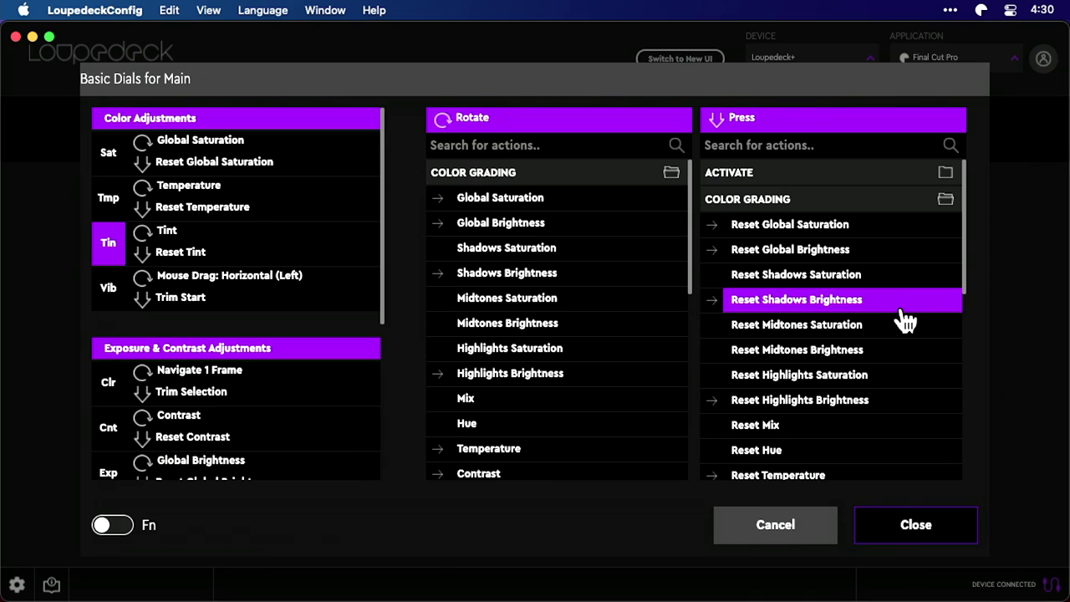
{"action": "scroll", "coordinate": [358, 289], "scroll_direction": "down", "scroll_amount": 2}
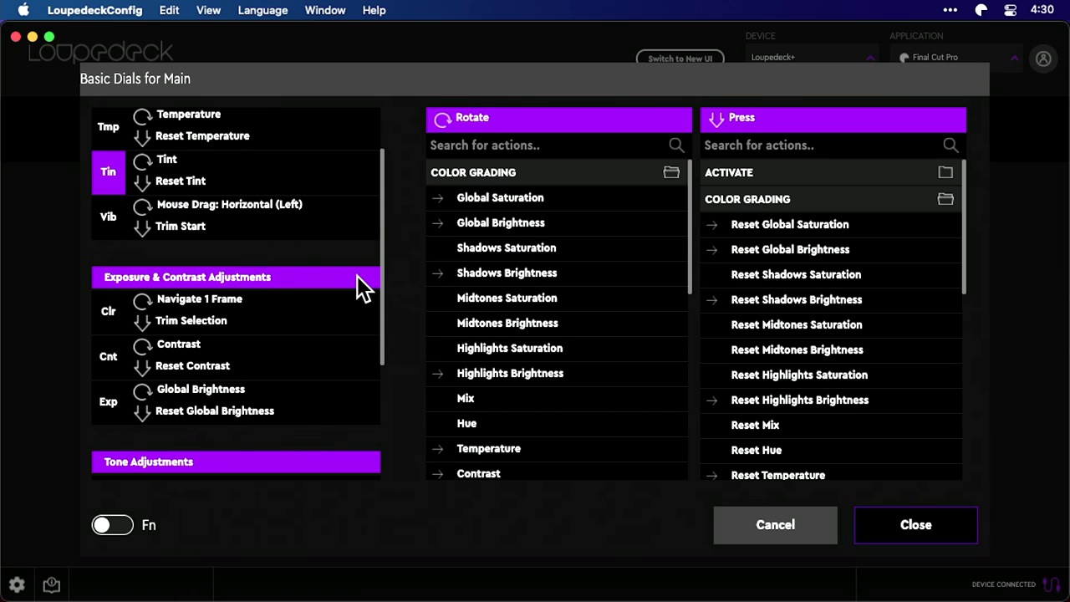
{"action": "scroll", "coordinate": [357, 284], "scroll_direction": "down", "scroll_amount": 5}
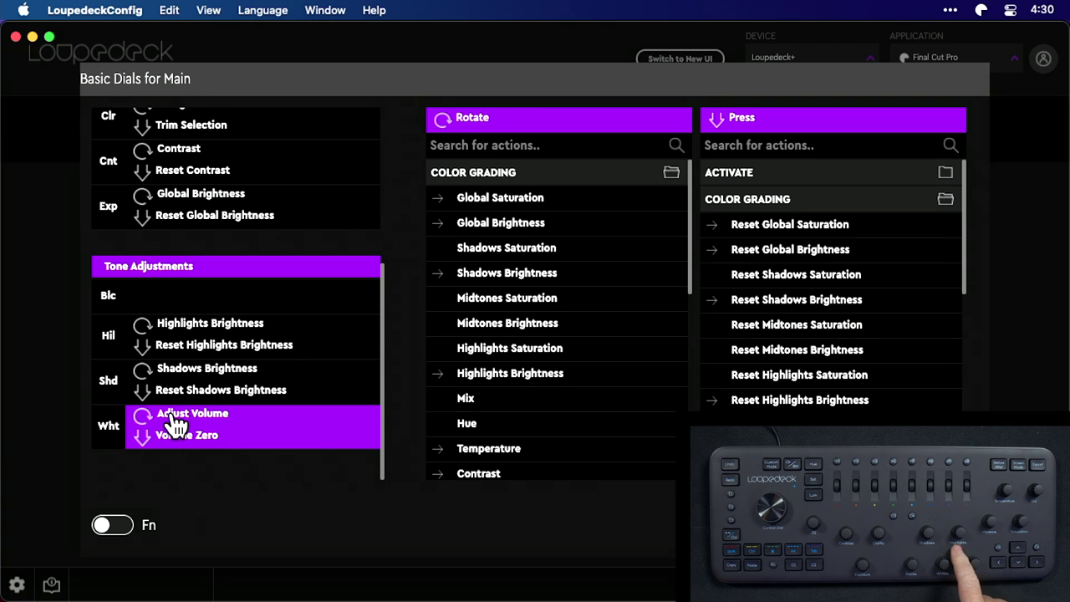
{"action": "left_click", "coordinate": [175, 400]}
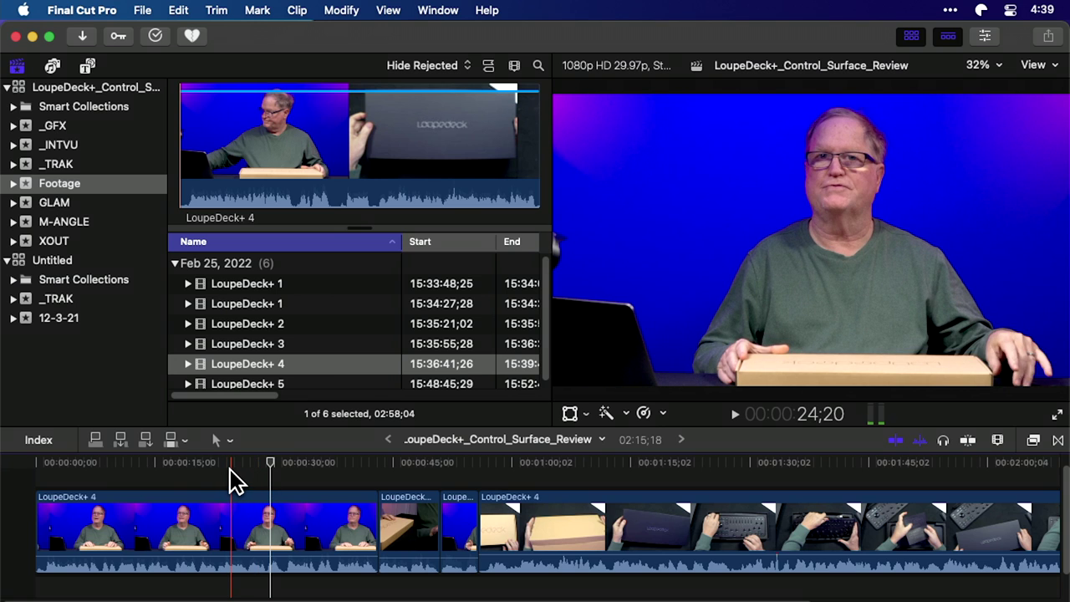
In Final Cut Pro, jump the playhead back and forth between edit points, stopping at the start of the second clip.
{"action": "key", "text": "Down"}
{"action": "key", "text": "Up"}
{"action": "key", "text": "Up"}
{"action": "key", "text": "Down"}
{"action": "key", "text": "Down"}
{"action": "key", "text": "Down"}
{"action": "key", "text": "Left"}
{"action": "key", "text": "Up"}
{"action": "key", "text": "Up"}
{"action": "key", "text": "Up"}
{"action": "key", "text": "Down"}
{"action": "key", "text": "Down"}
{"action": "key", "text": "Down"}
{"action": "key", "text": "Up"}
{"action": "key", "text": "Up"}
{"action": "key", "text": "Up"}
Move the playhead forward and back in ten-frame jumps, going forward to 00:01:00;20 and back to 00:00:54;18.
{"action": "key", "text": "shift+Right"}
{"action": "key", "text": "shift+Right"}
{"action": "key", "text": "shift+Right"}
{"action": "key", "text": "shift+Right"}
{"action": "key", "text": "shift+Right"}
{"action": "key", "text": "shift+Left"}
{"action": "key", "text": "shift+Left"}
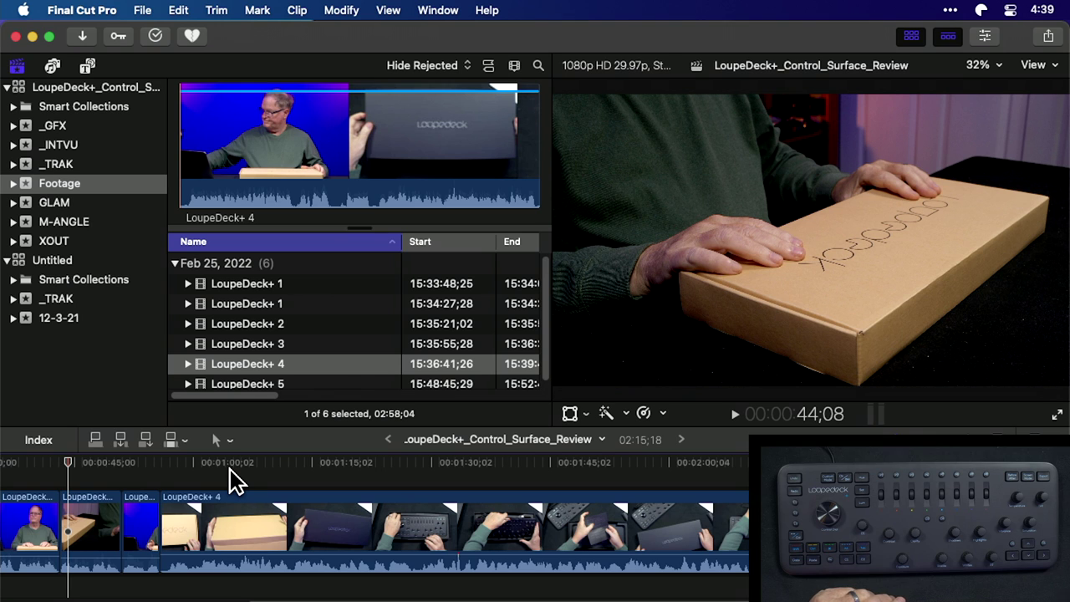
{"action": "key", "text": "shift+Right"}
{"action": "key", "text": "shift+Right"}
{"action": "key", "text": "shift+Right"}
{"action": "key", "text": "shift+Right"}
{"action": "key", "text": "shift+Left"}
{"action": "key", "text": "shift+Left"}
{"action": "key", "text": "shift+Left"}
{"action": "key", "text": "shift+Left"}
{"action": "key", "text": "shift+Right"}
{"action": "key", "text": "shift+Right"}
{"action": "key", "text": "shift+Right"}
{"action": "key", "text": "shift+Right"}
{"action": "key", "text": "shift+Right"}
{"action": "key", "text": "shift+Right"}
{"action": "key", "text": "shift+Right"}
{"action": "key", "text": "shift+Right"}
{"action": "key", "text": "shift+Right"}
{"action": "key", "text": "shift+Right"}
{"action": "key", "text": "shift+Right"}
{"action": "key", "text": "l"}
{"action": "key", "text": "l"}
{"action": "key", "text": "l"}
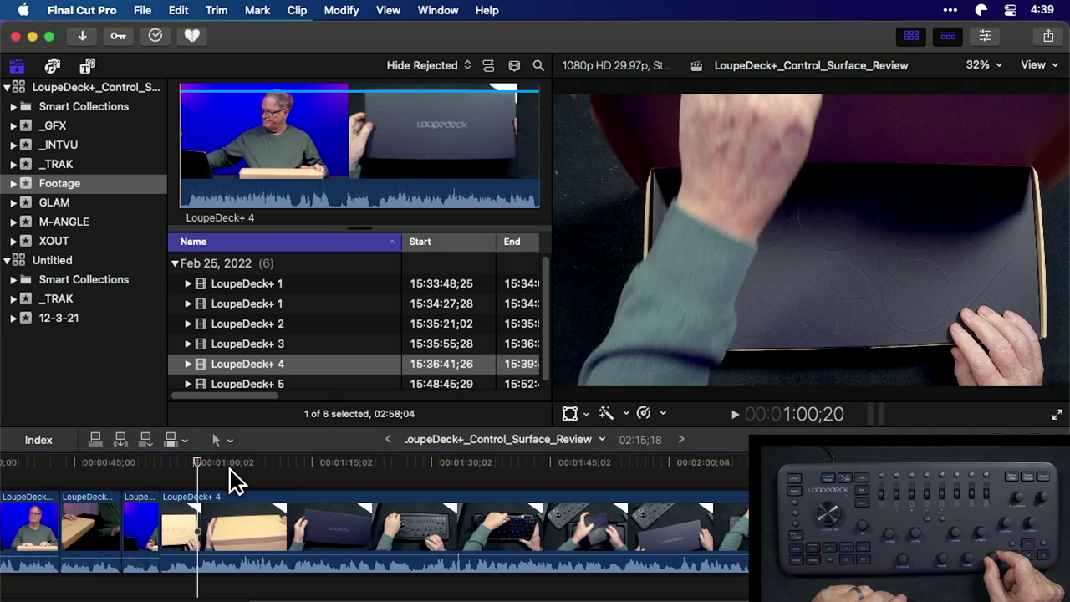
{"action": "key", "text": "j"}
{"action": "key", "text": "j"}
{"action": "key", "text": "j"}
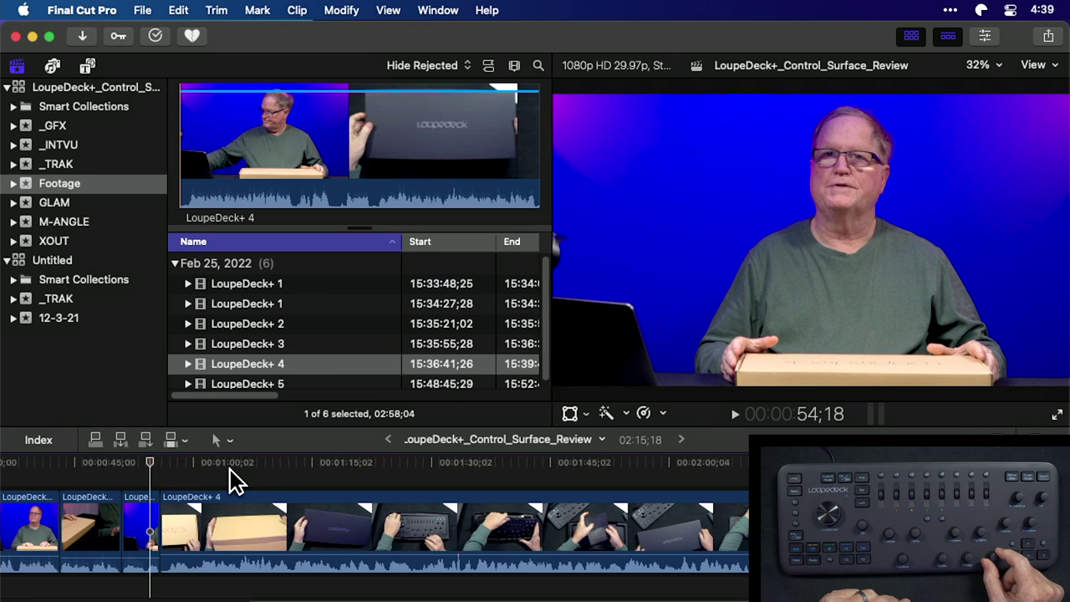
Jump the playhead between the project end and the earlier edit points, stopping at the fourth clip's start at 00:00:55;26.
{"action": "key", "text": "End"}
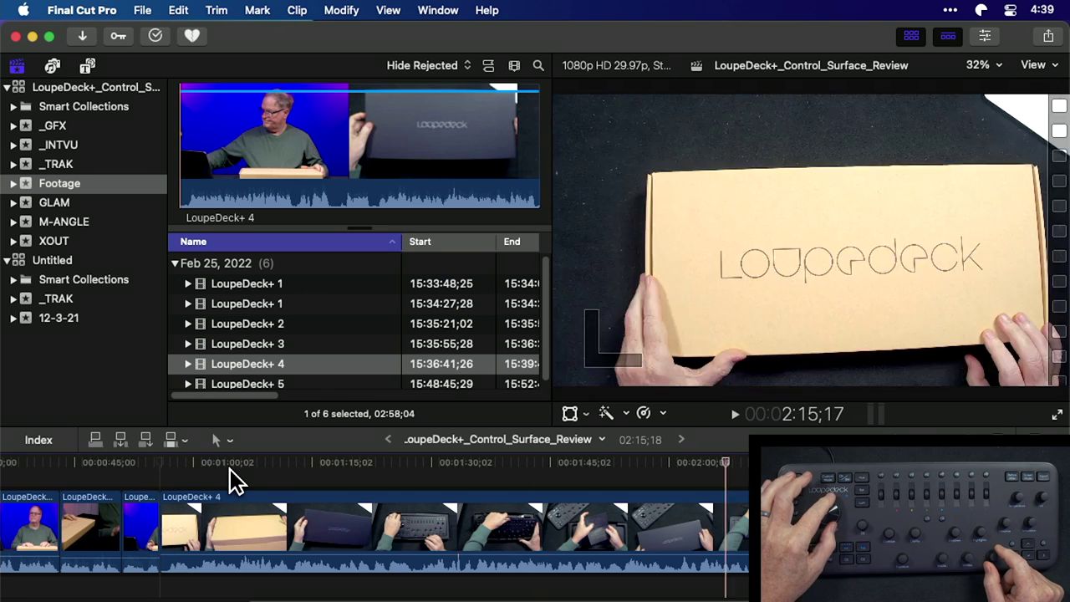
{"action": "key", "text": "Up"}
{"action": "key", "text": "j"}
{"action": "key", "text": "j"}
{"action": "key", "text": "j"}
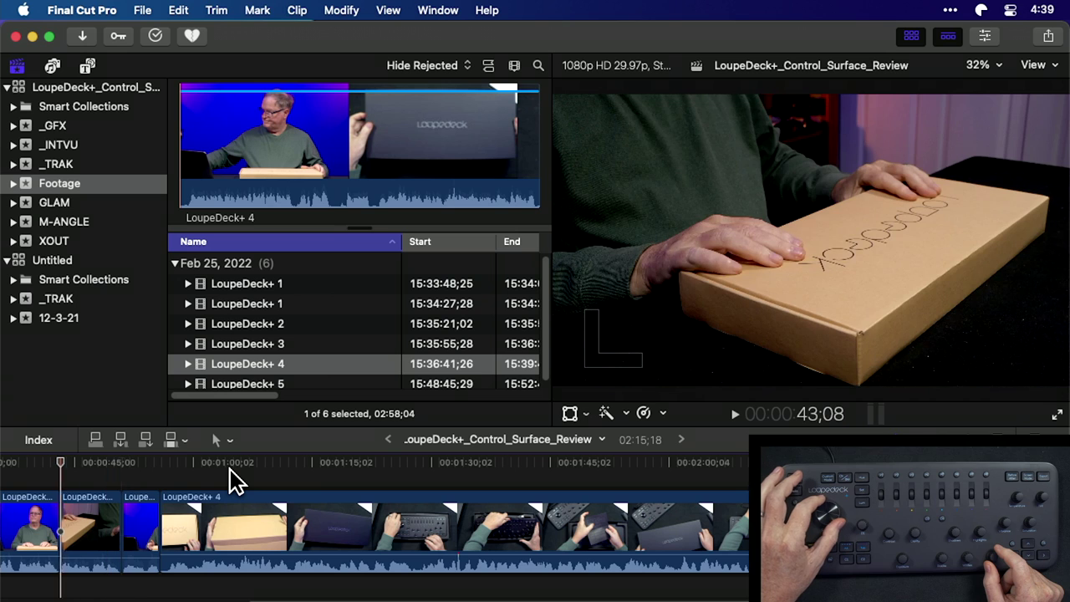
{"action": "key", "text": "Left"}
{"action": "key", "text": "Right"}
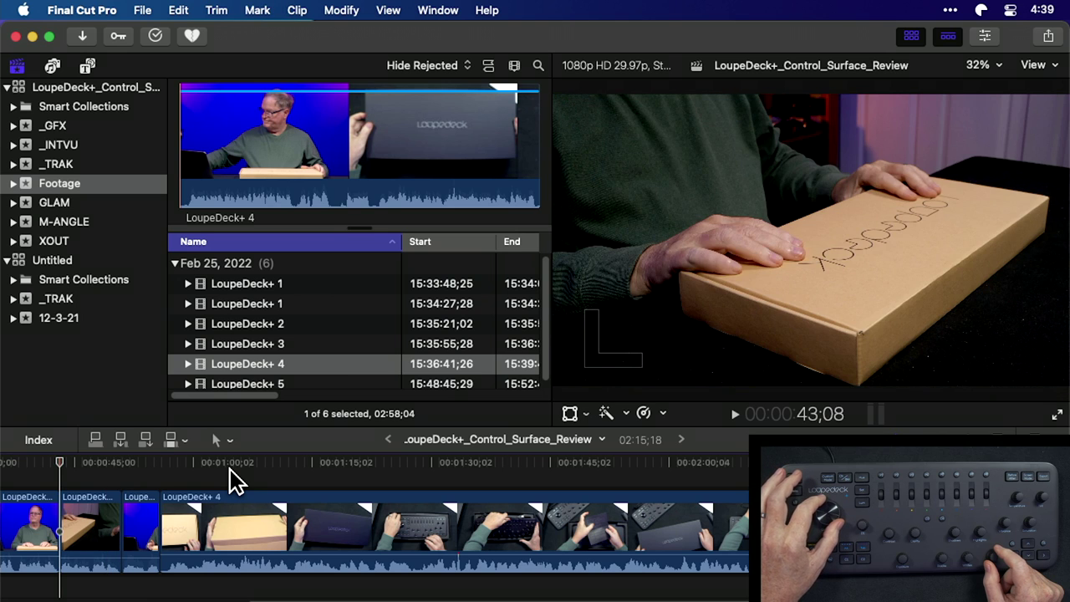
{"action": "key", "text": "Left"}
{"action": "key", "text": "Down"}
{"action": "key", "text": "Up"}
{"action": "key", "text": "Left"}
{"action": "key", "text": "Down"}
{"action": "key", "text": "End"}
{"action": "key", "text": "Right"}
{"action": "key", "text": "Left"}
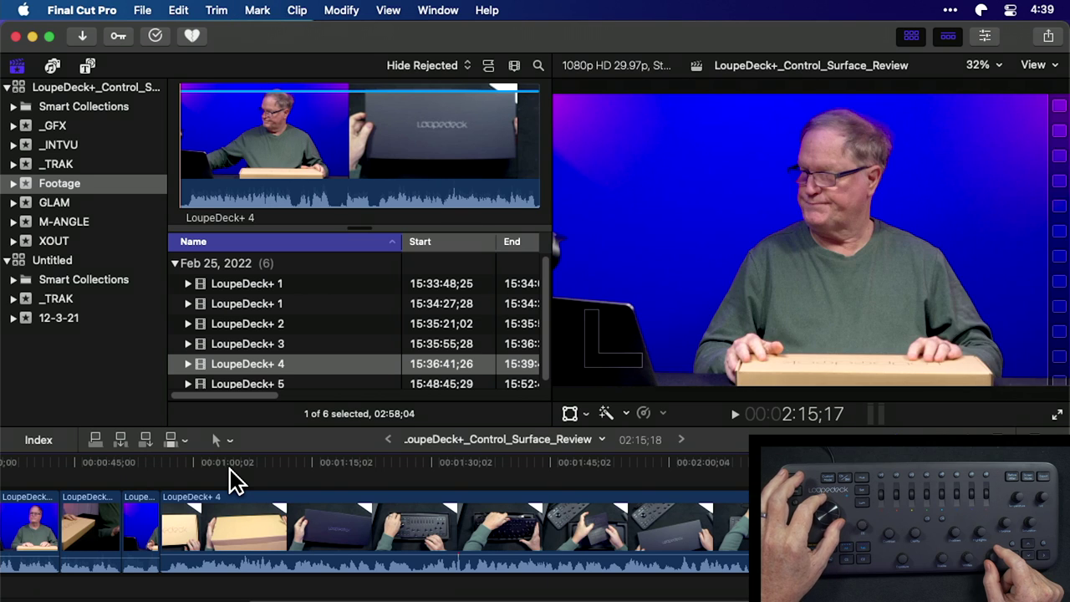
{"action": "key", "text": "Up"}
{"action": "key", "text": "Up"}
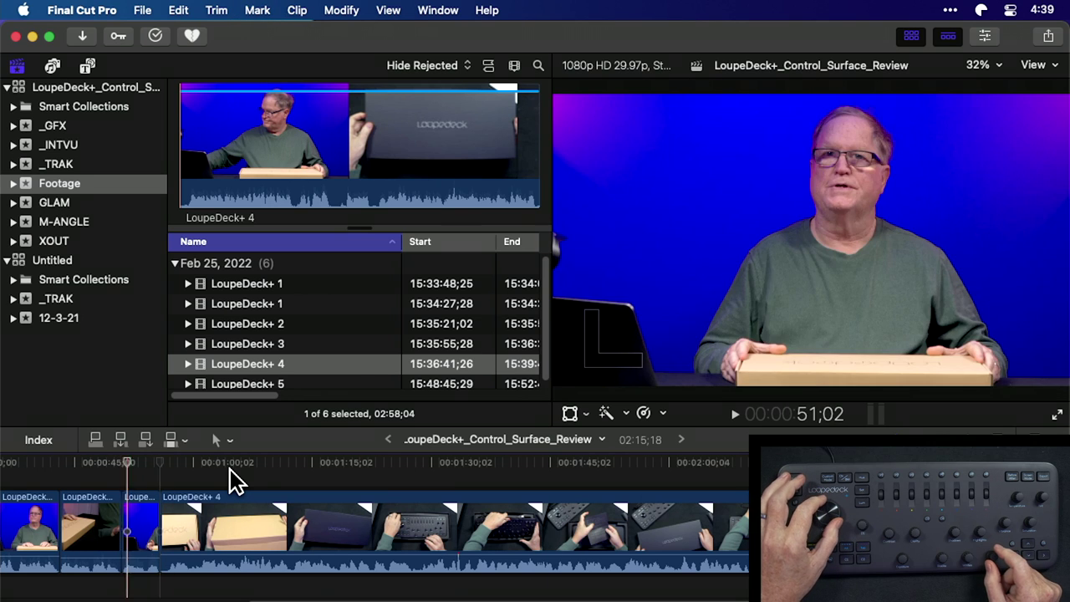
{"action": "key", "text": "Down"}
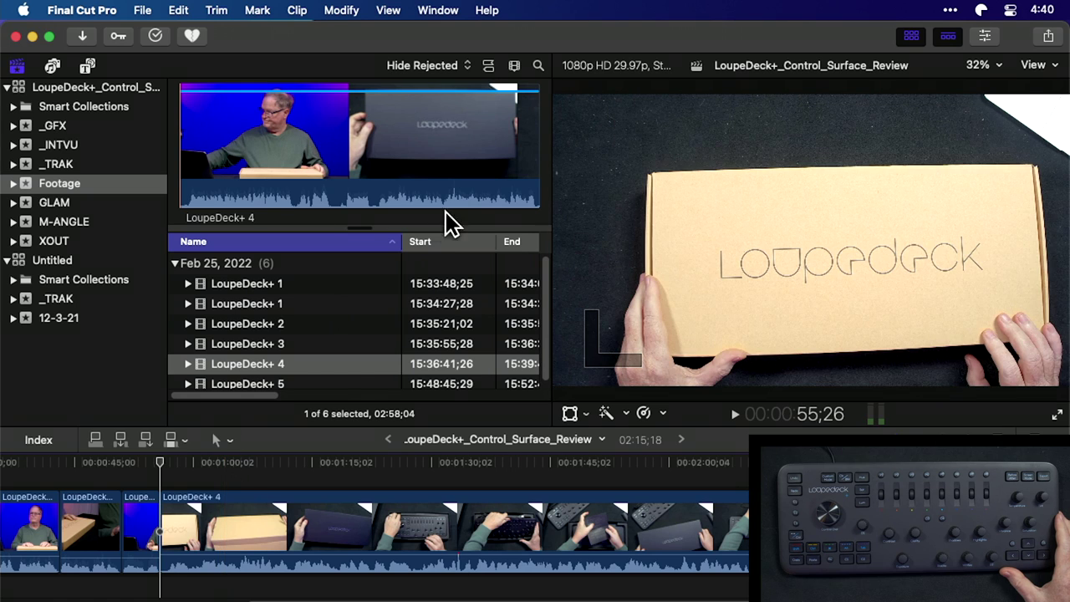
Show the inspector and examine the Color Wheels 1 controls of the LoupeDeck+ 4 clip, from Global to Midtones.
{"action": "left_click", "coordinate": [983, 39]}
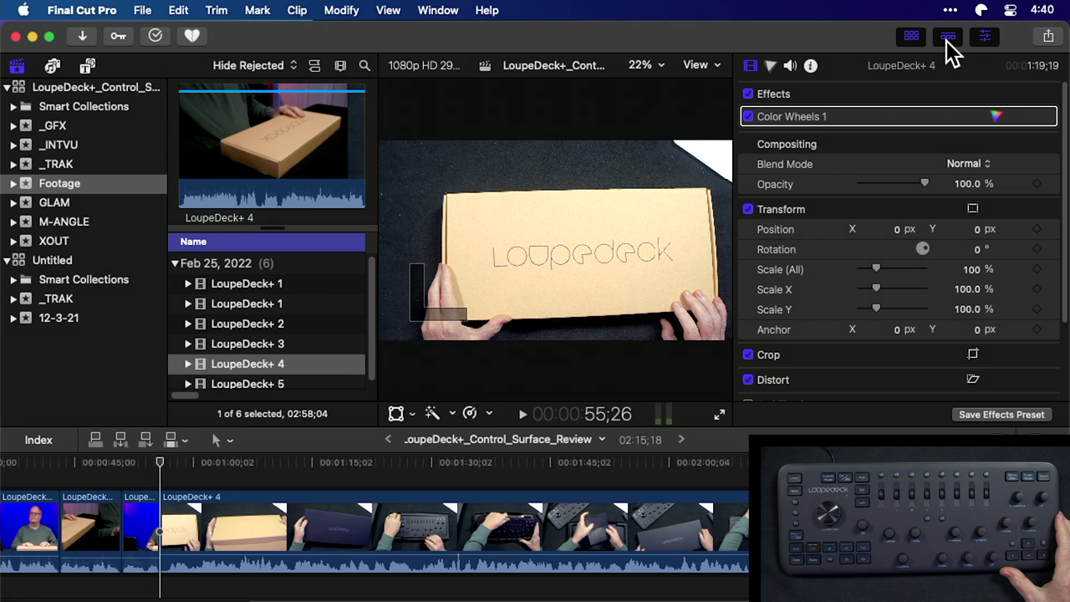
{"action": "left_click", "coordinate": [772, 65]}
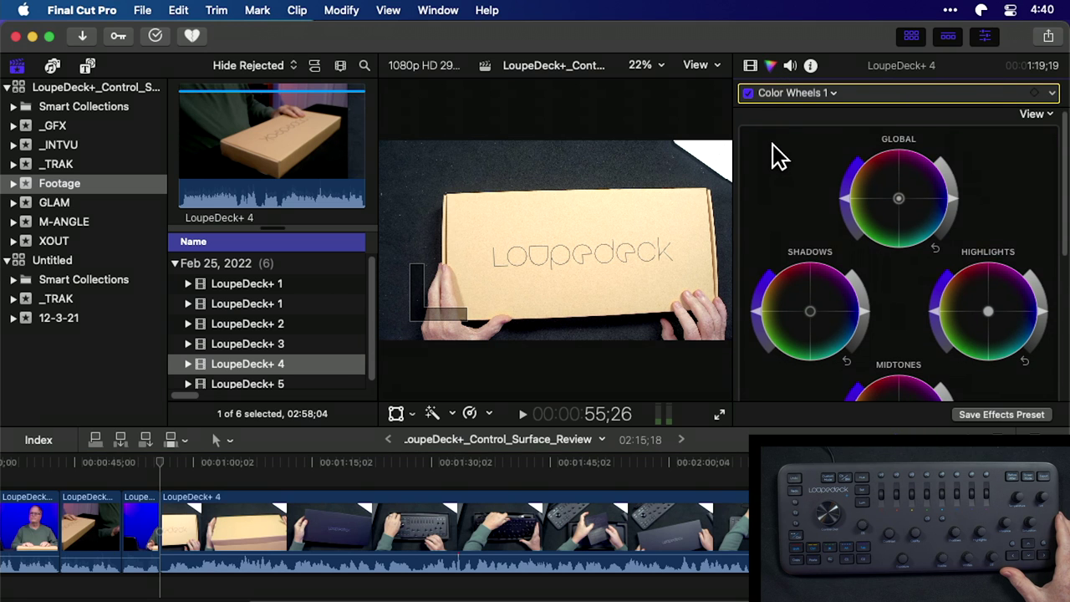
{"action": "scroll", "coordinate": [774, 151], "scroll_direction": "down", "scroll_amount": 2}
{"action": "scroll", "coordinate": [777, 155], "scroll_direction": "down", "scroll_amount": 1}
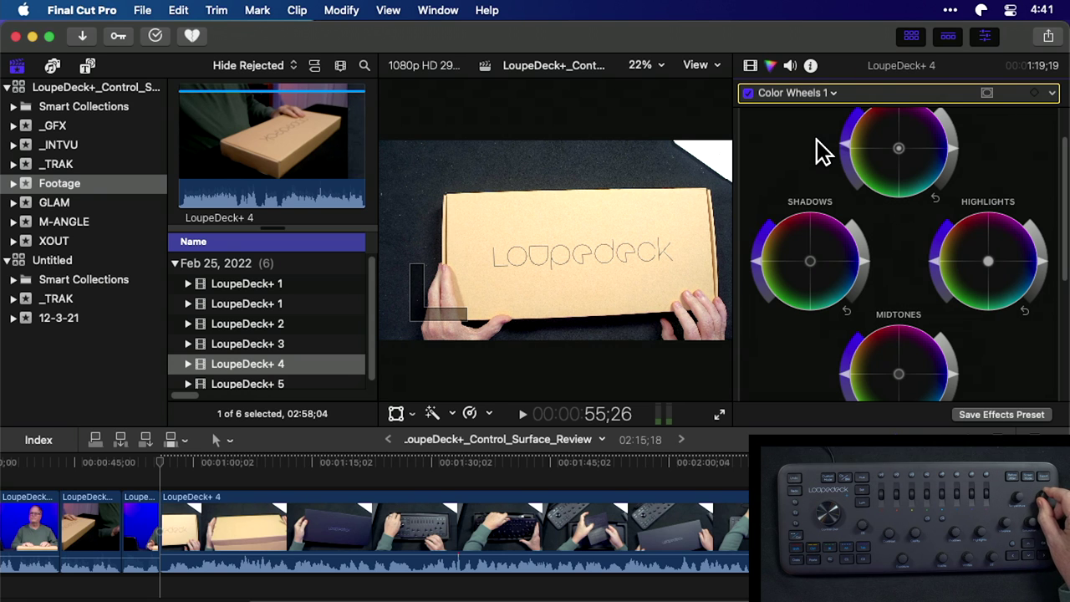
{"action": "scroll", "coordinate": [823, 159], "scroll_direction": "up", "scroll_amount": 2}
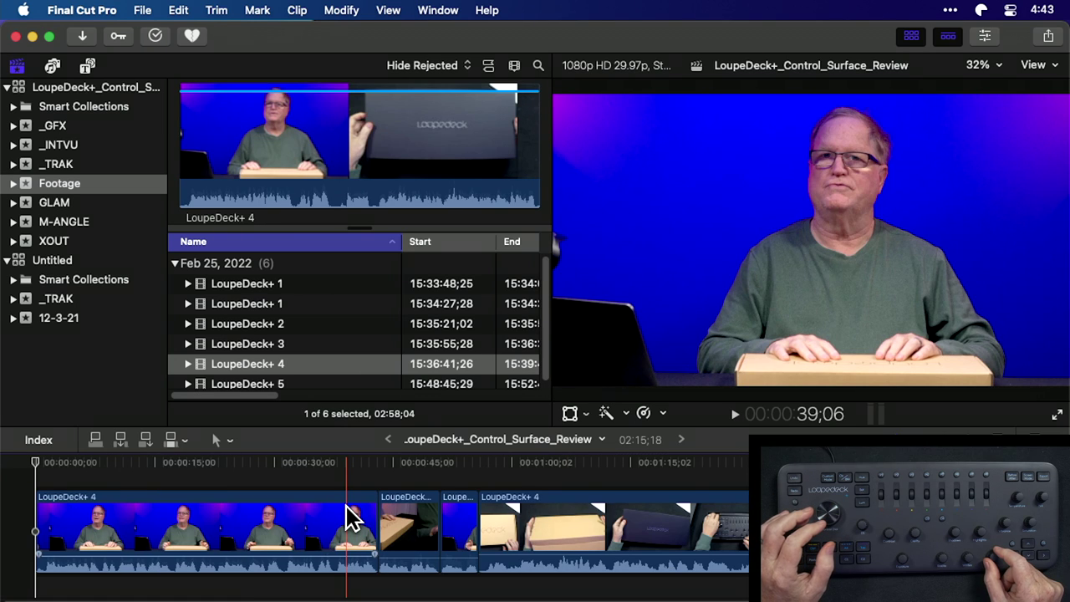
Step the playhead frame by frame back and forth near the end of the first clip, stopping at 00:00:43;08.
{"action": "key", "text": "Right"}
{"action": "key", "text": "Right"}
{"action": "key", "text": "Right"}
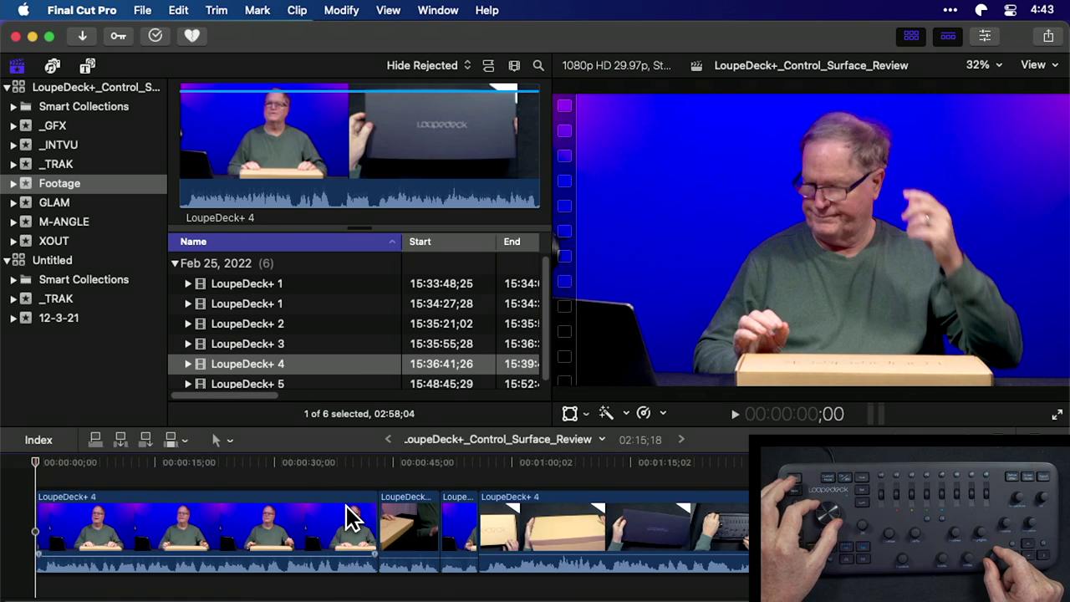
{"action": "key", "text": "Left"}
{"action": "key", "text": "Left"}
{"action": "key", "text": "Left"}
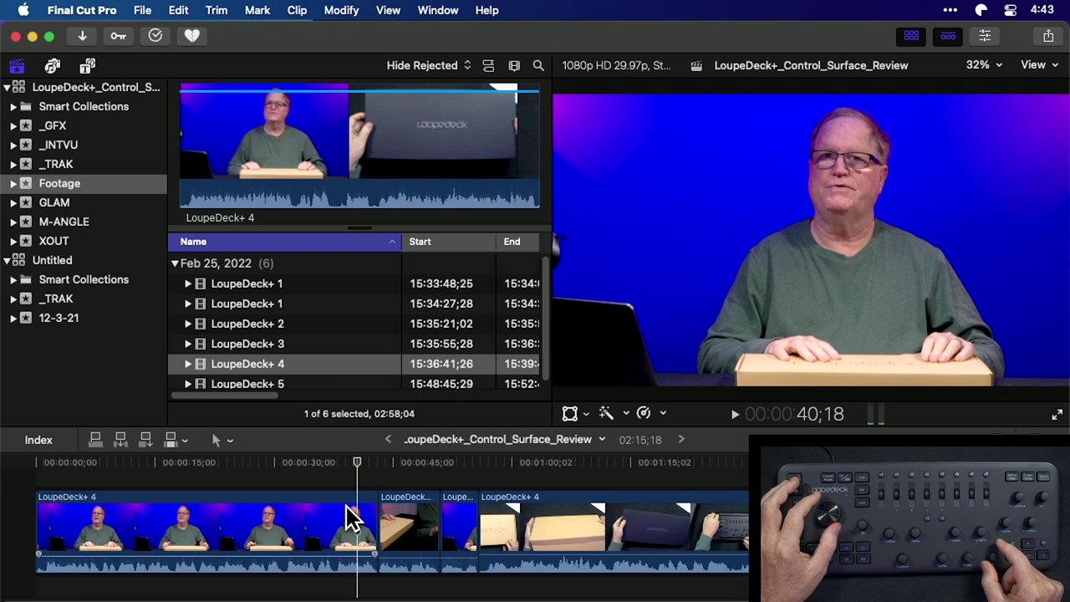
{"action": "key", "text": "Right"}
{"action": "key", "text": "Right"}
{"action": "key", "text": "Right"}
{"action": "key", "text": "Right"}
{"action": "key", "text": "Right"}
{"action": "key", "text": "Right"}
{"action": "key", "text": "Left"}
{"action": "key", "text": "Left"}
{"action": "key", "text": "Left"}
{"action": "key", "text": "Right"}
{"action": "key", "text": "Right"}
{"action": "key", "text": "Right"}
{"action": "key", "text": "Left"}
{"action": "key", "text": "Left"}
{"action": "key", "text": "Left"}
{"action": "key", "text": "Left"}
{"action": "key", "text": "Left"}
{"action": "key", "text": "Left"}
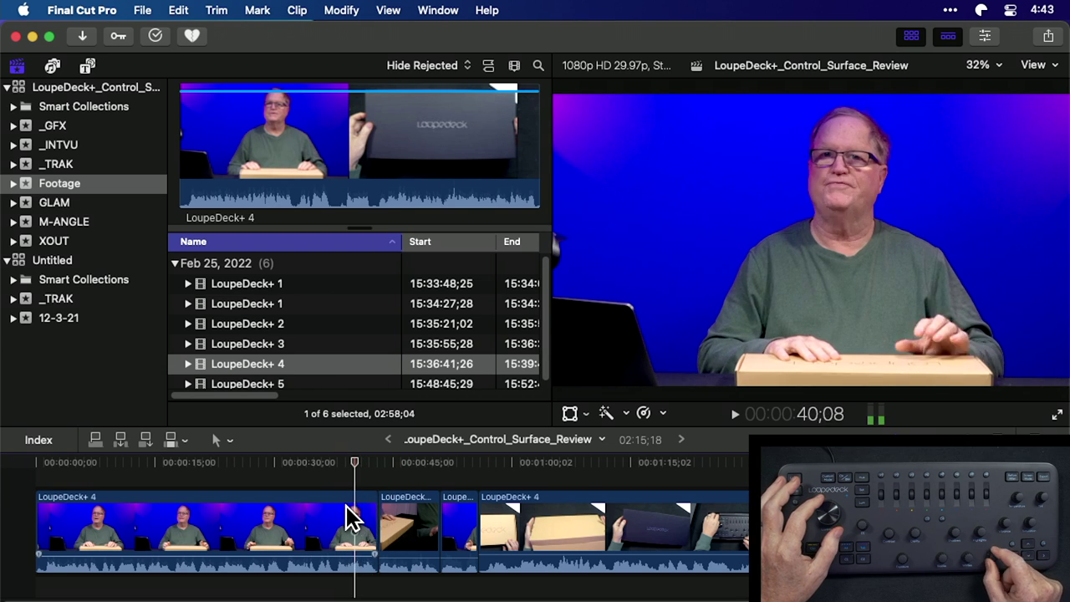
{"action": "key", "text": "Right"}
{"action": "key", "text": "Right"}
{"action": "key", "text": "Right"}
{"action": "key", "text": "Right"}
{"action": "key", "text": "Right"}
{"action": "key", "text": "Right"}
{"action": "key", "text": "Right"}
{"action": "key", "text": "Right"}
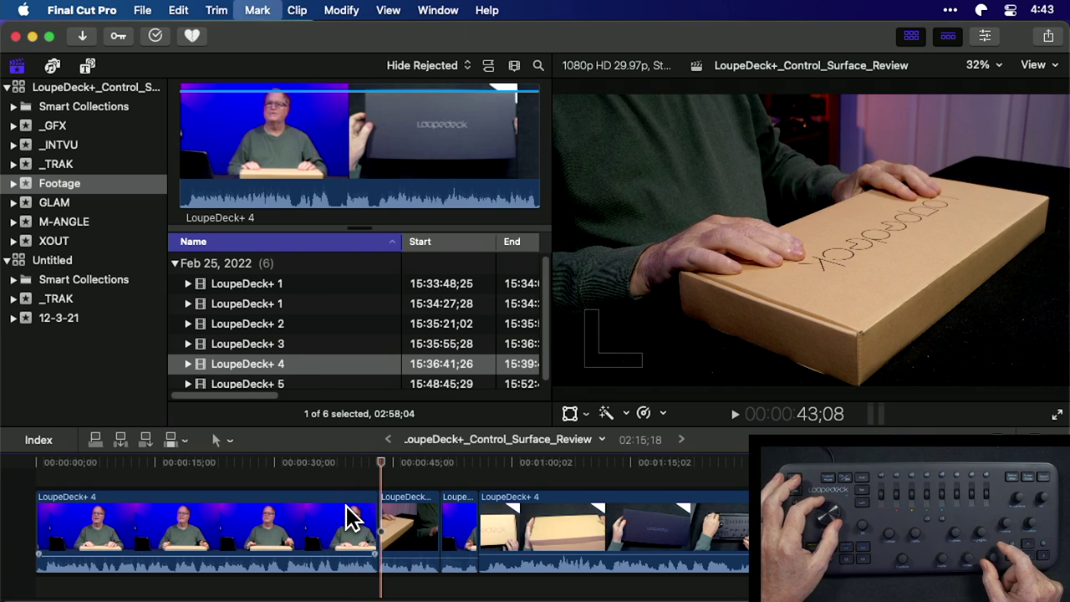
Jump the playhead across the edit points between the second and fourth clips, stopping at the third clip's start at 00:00:51;02.
{"action": "key", "text": "Down"}
{"action": "key", "text": "Down"}
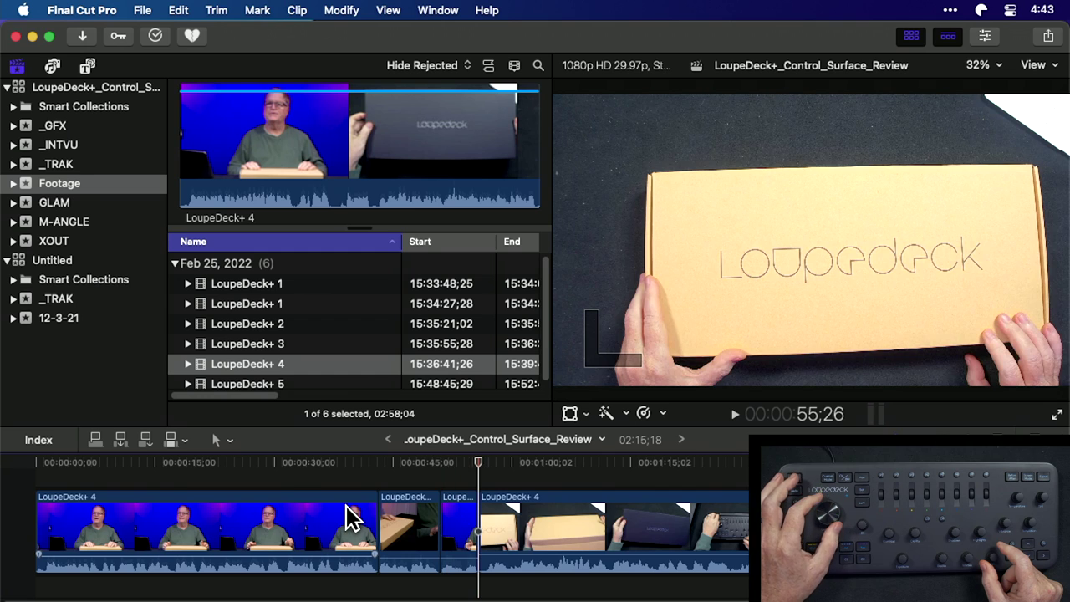
{"action": "key", "text": "Down"}
{"action": "key", "text": "Up"}
{"action": "key", "text": "Up"}
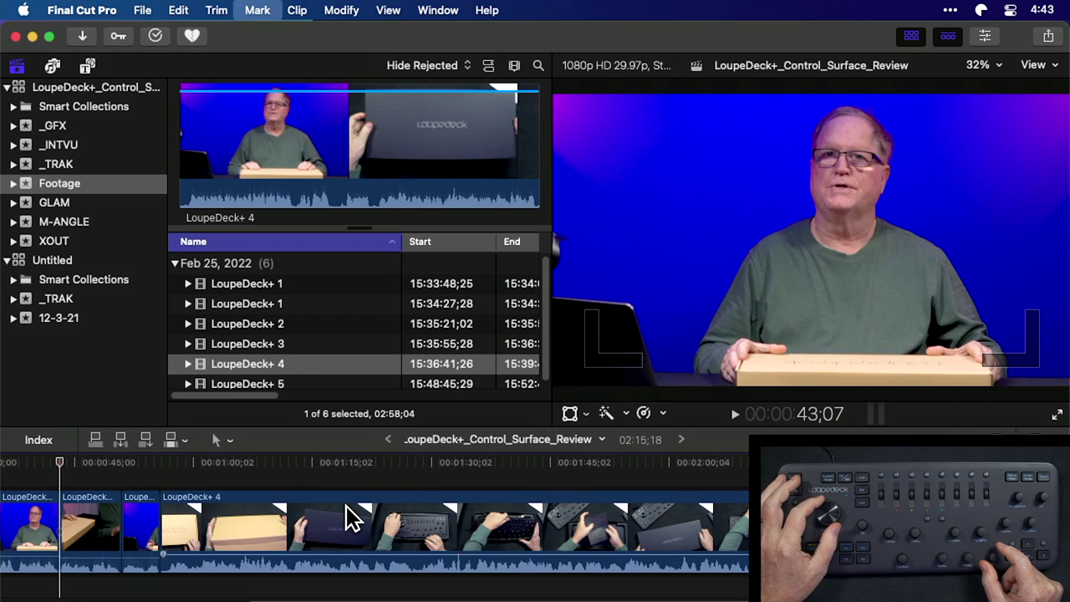
{"action": "key", "text": "Right"}
{"action": "key", "text": "Down"}
{"action": "key", "text": "Down"}
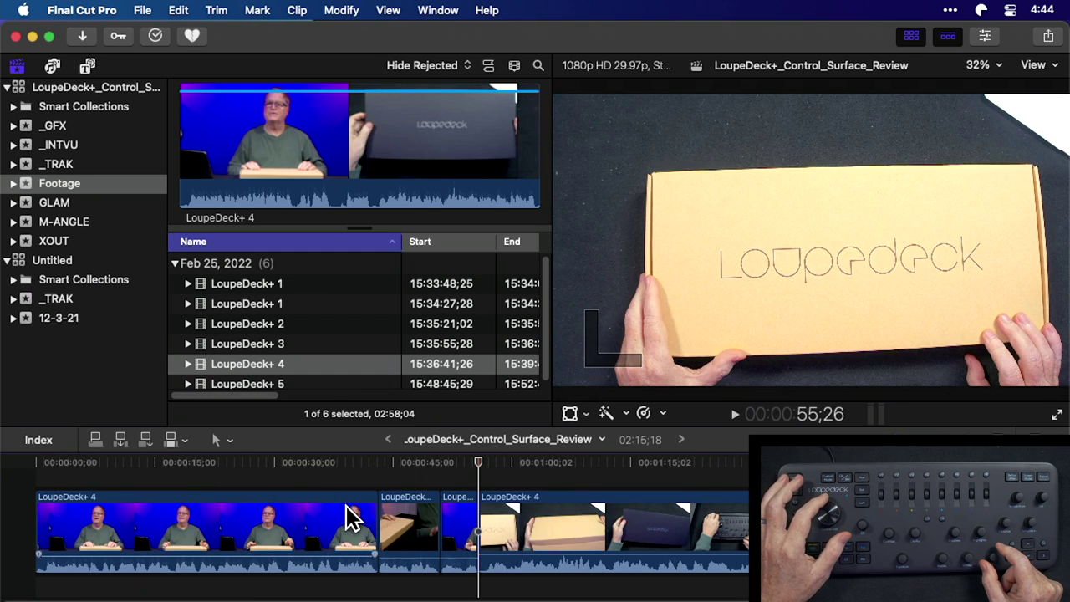
{"action": "key", "text": "Up"}
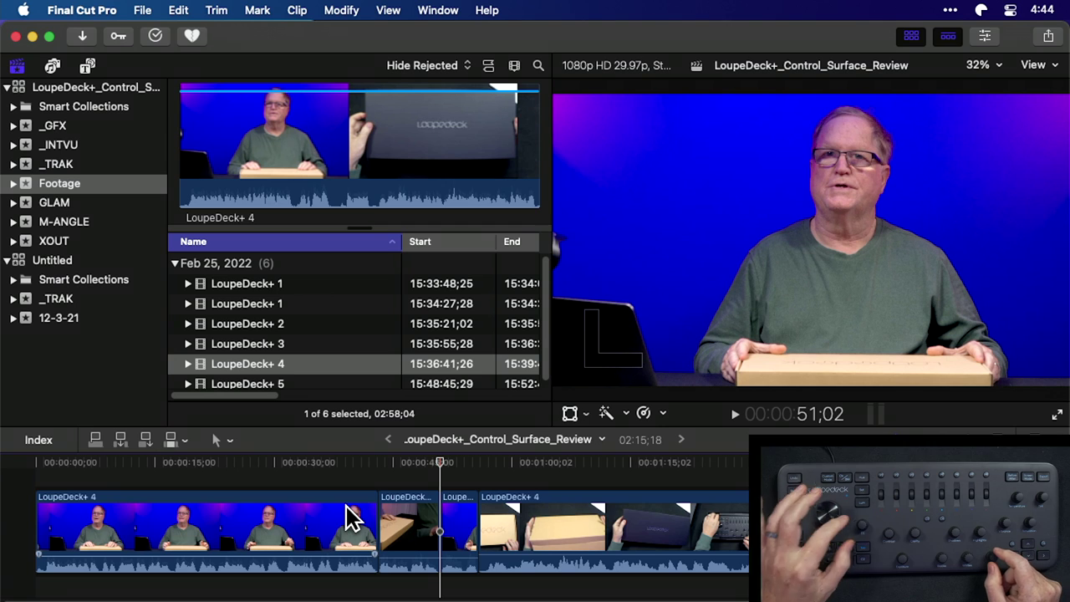
Zoom the timeline out and in repeatedly around the playhead to view the clips at different scales.
{"action": "key", "text": "super+minus"}
{"action": "key", "text": "super+minus"}
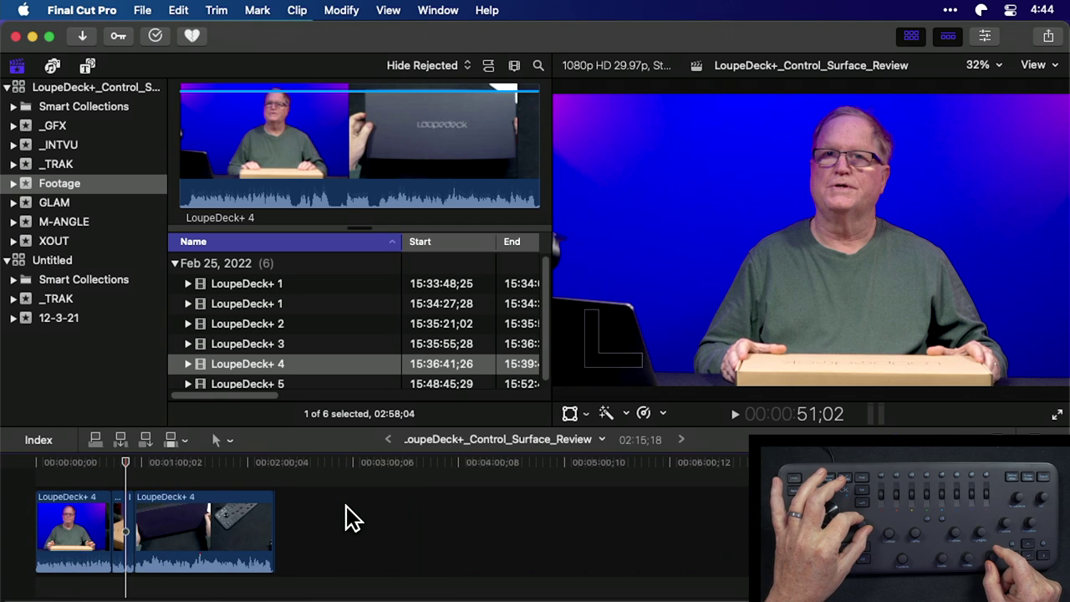
{"action": "key", "text": "super+equal"}
{"action": "key", "text": "super+equal"}
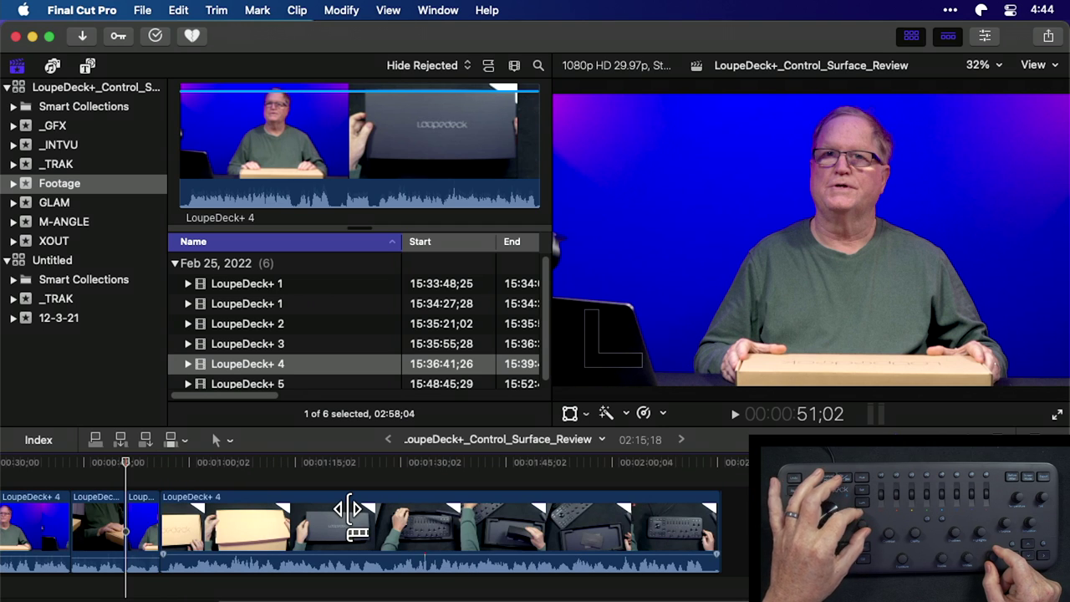
{"action": "key", "text": "super+minus"}
{"action": "key", "text": "super+equal"}
{"action": "key", "text": "super+minus"}
{"action": "key", "text": "super+equal"}
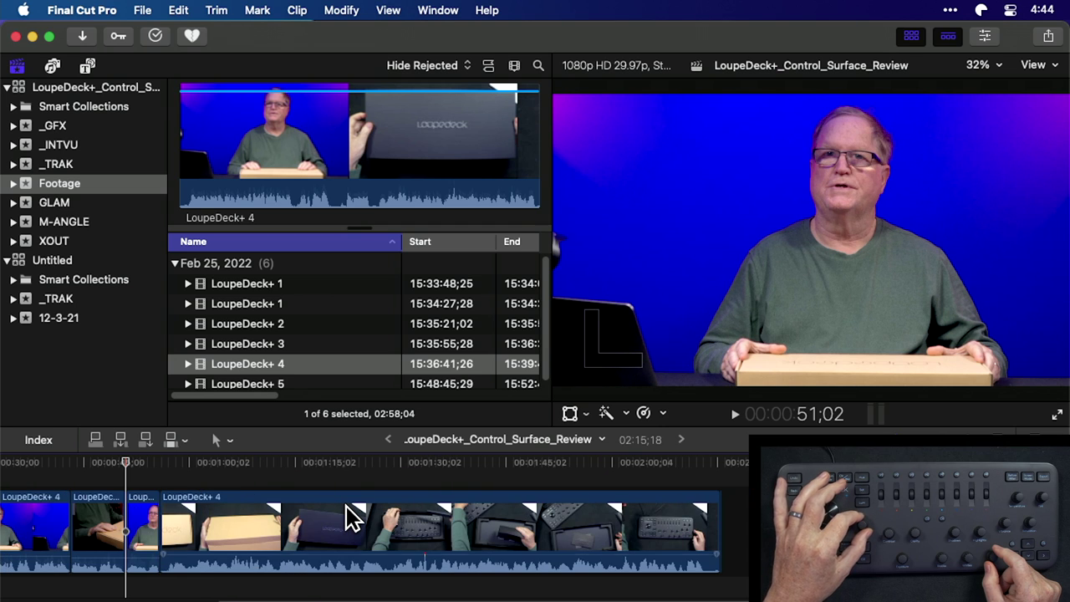
{"action": "key", "text": "super+equal"}
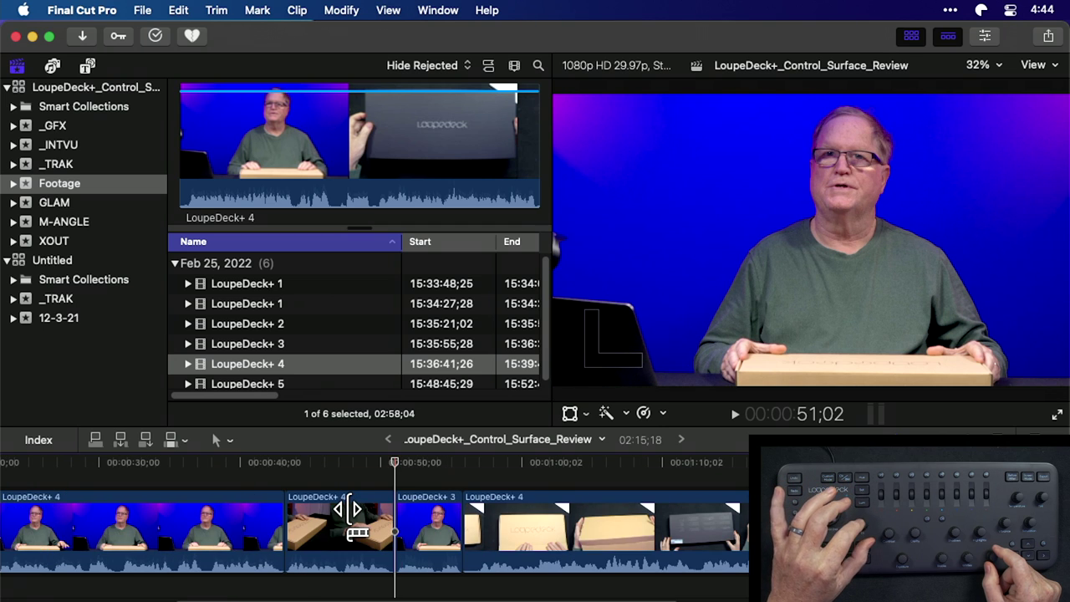
{"action": "key", "text": "super+minus"}
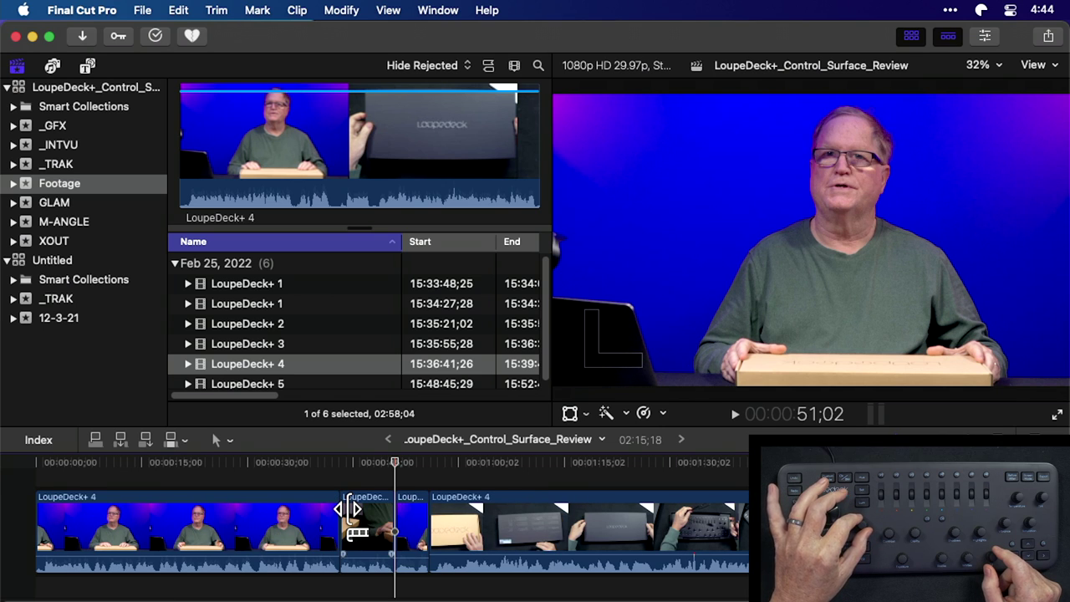
{"action": "key", "text": "super+minus"}
{"action": "key", "text": "super+equal"}
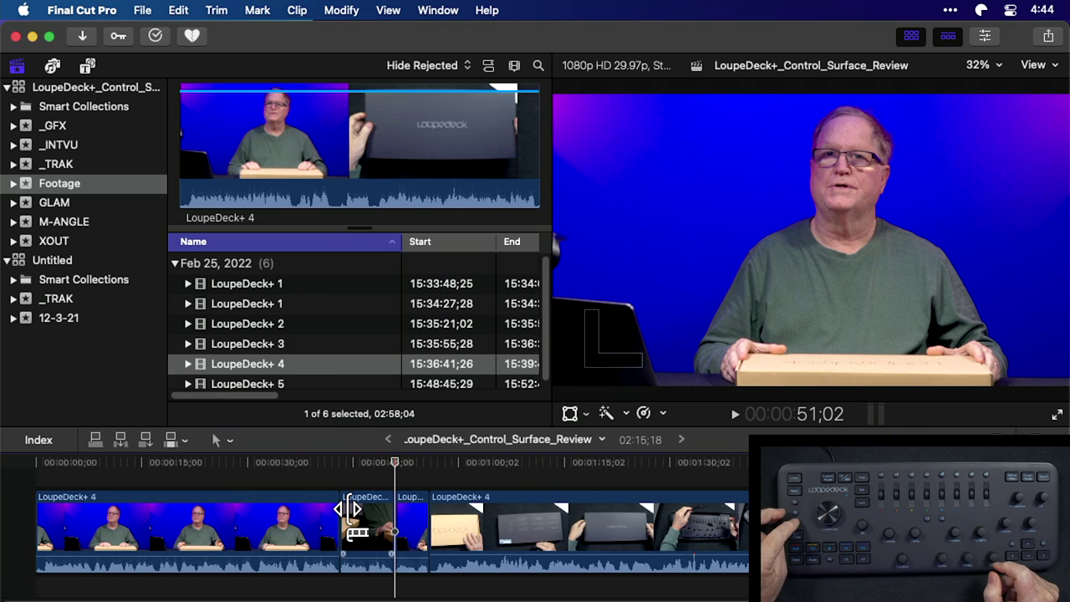
Switch the timeline editing tool to Trim.
{"action": "key", "text": "t"}
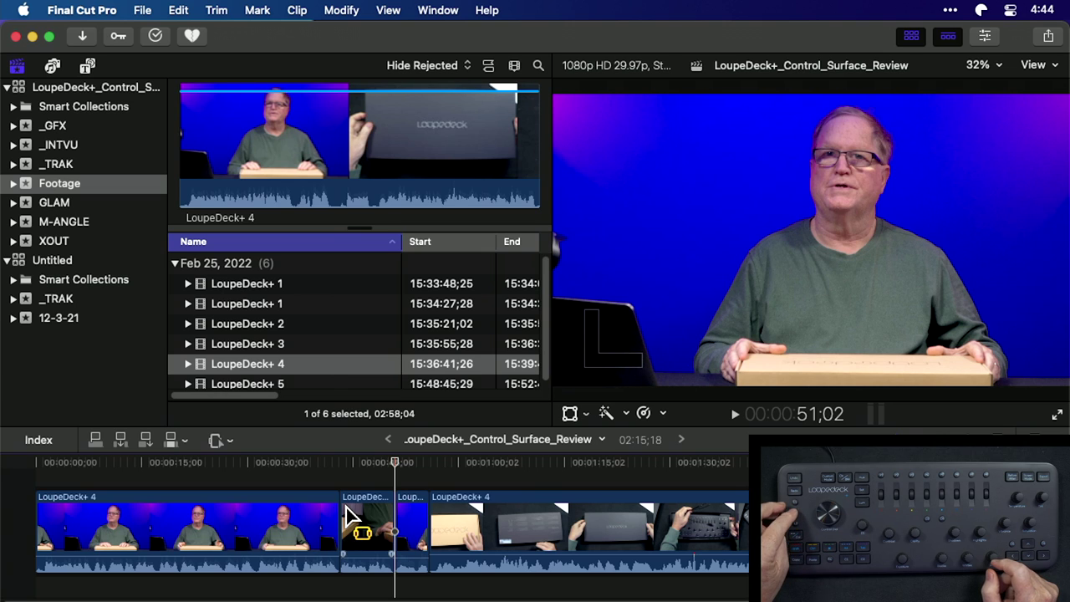
{"action": "key", "text": "a"}
{"action": "key", "text": "p"}
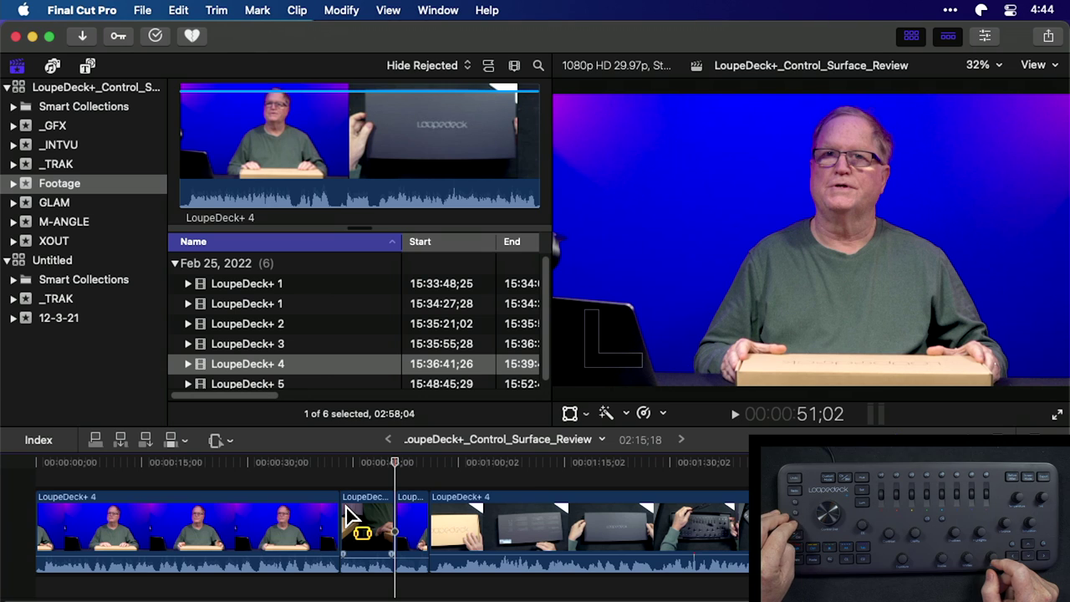
{"action": "left_click", "coordinate": [350, 514]}
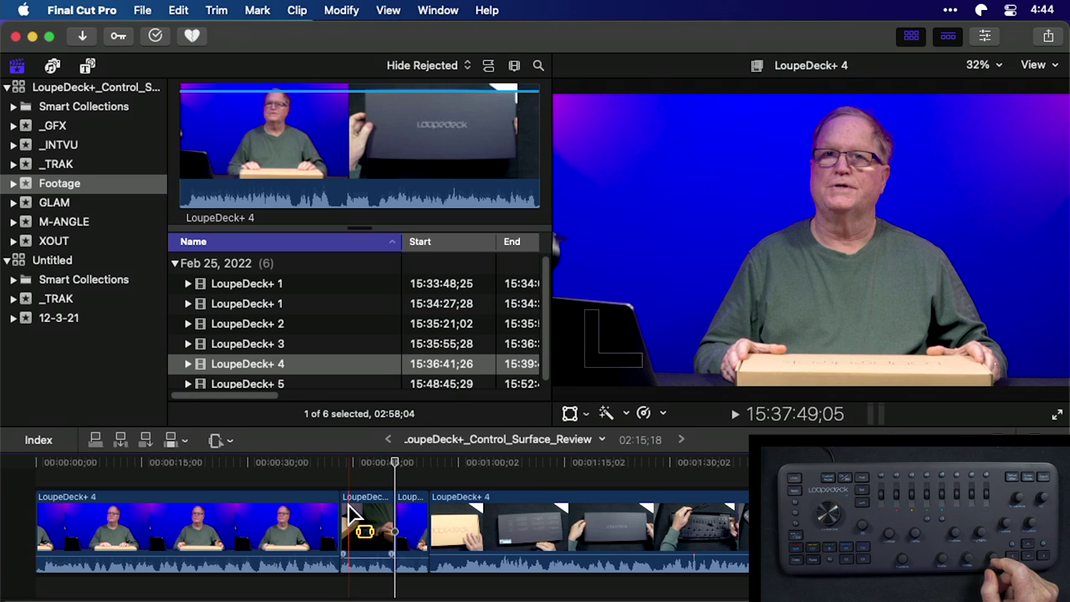
Switch to LoupedeckConfig and review the Audition actions assigned to custom buttons L1, L2 and L3.
{"action": "left_click", "coordinate": [981, 11]}
{"action": "left_click", "coordinate": [903, 35]}
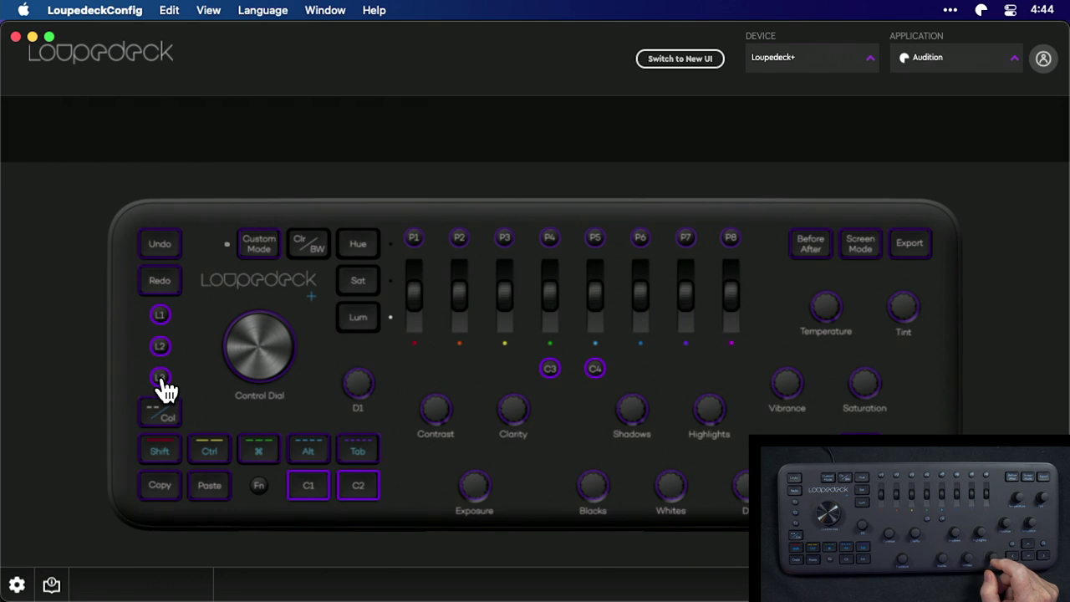
{"action": "left_click", "coordinate": [162, 380]}
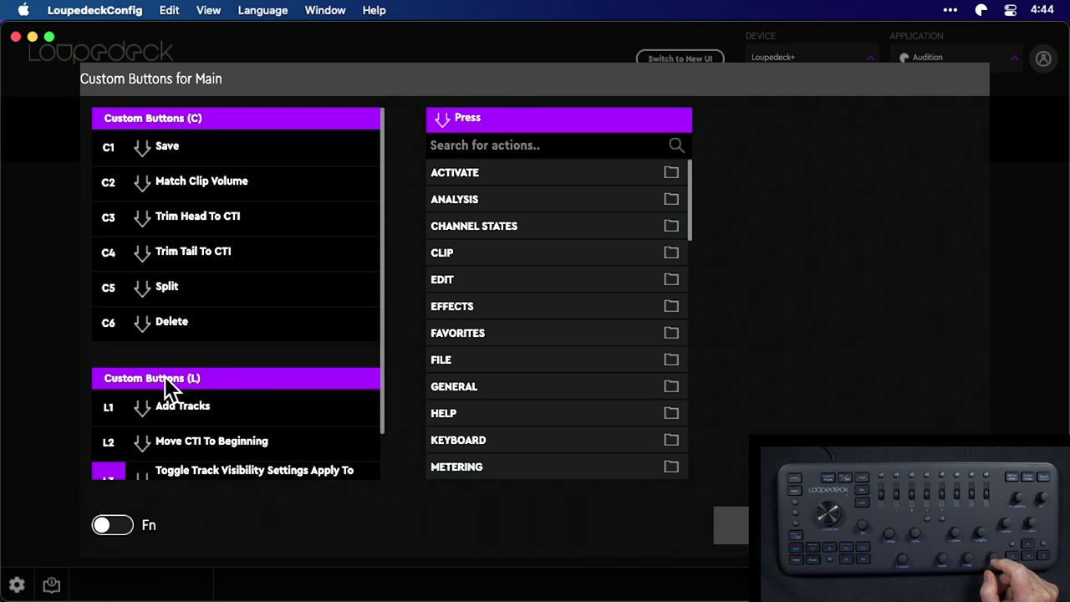
{"action": "left_click", "coordinate": [251, 409]}
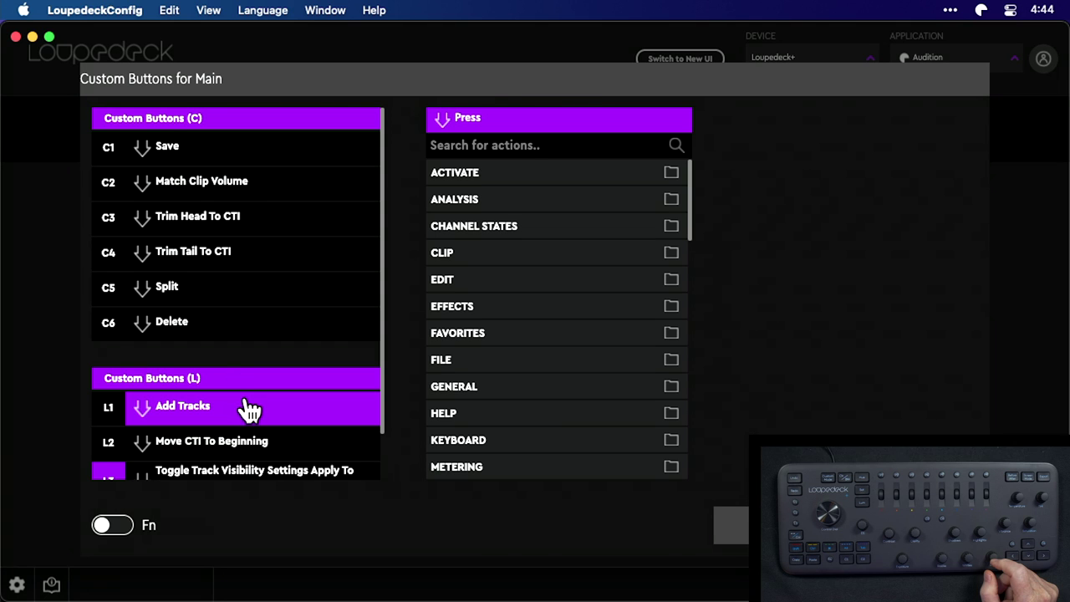
{"action": "scroll", "coordinate": [250, 410], "scroll_direction": "down", "scroll_amount": 2}
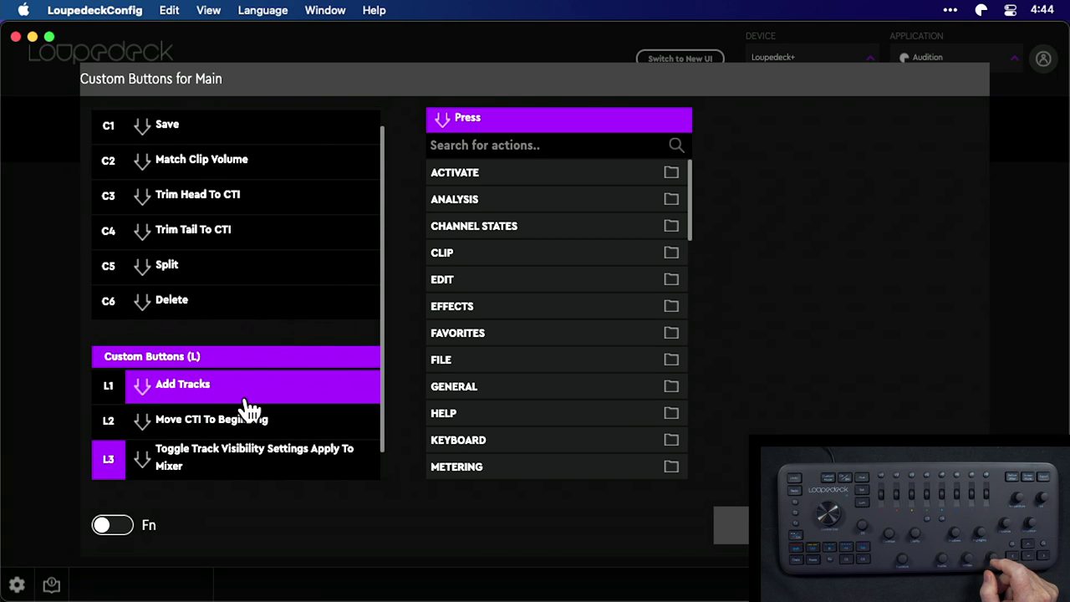
{"action": "left_click", "coordinate": [249, 410]}
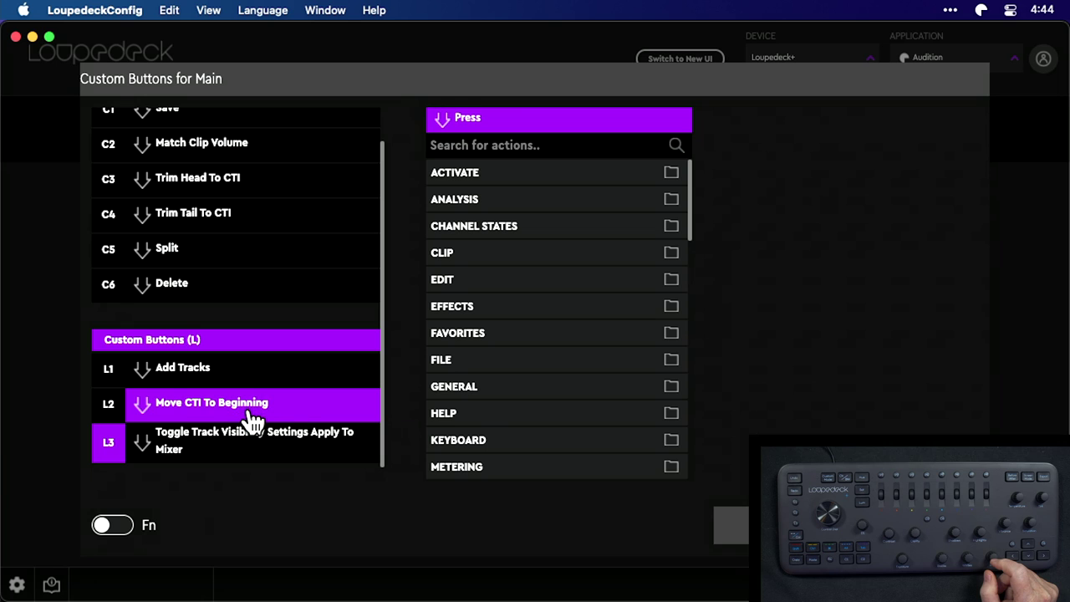
{"action": "scroll", "coordinate": [250, 418], "scroll_direction": "down", "scroll_amount": 1}
{"action": "left_click", "coordinate": [251, 431]}
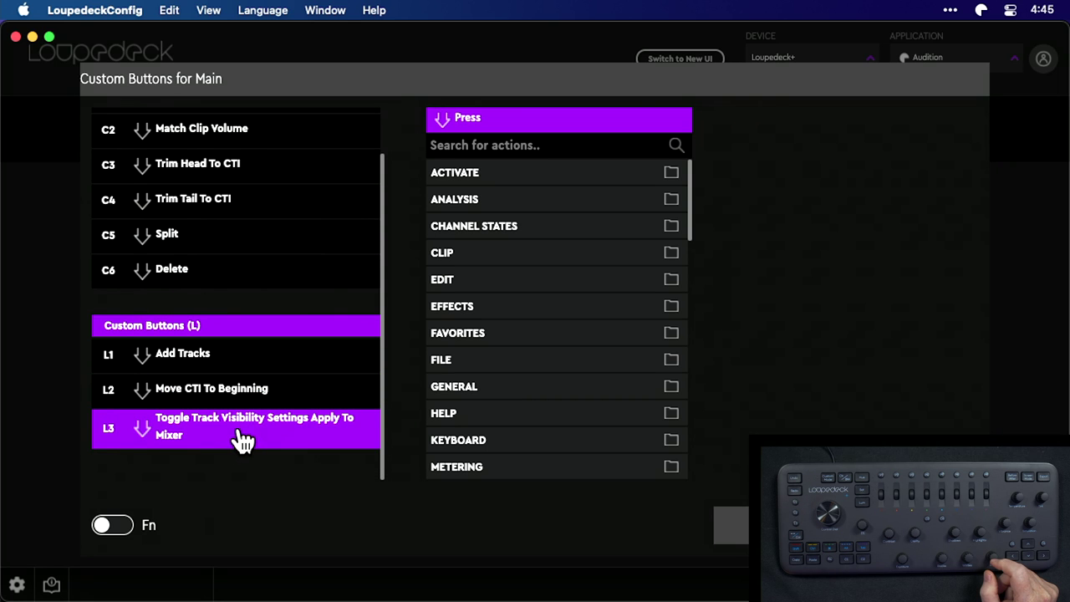
{"action": "key", "text": "Escape"}
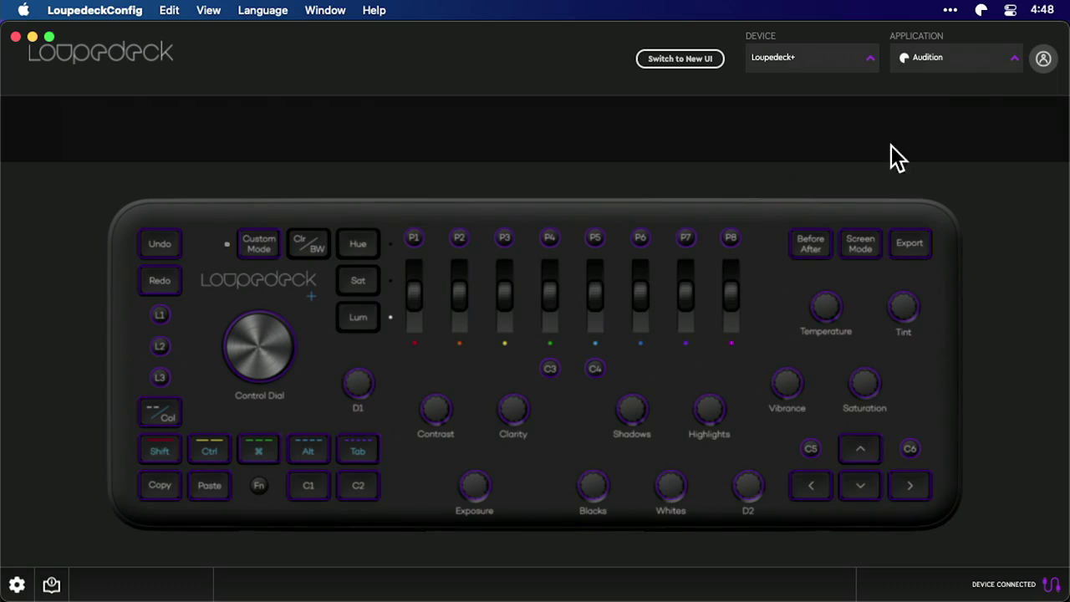
Show the Final Cut Pro configuration and review the rotate and press actions assigned to custom dial D2.
{"action": "left_click", "coordinate": [956, 71]}
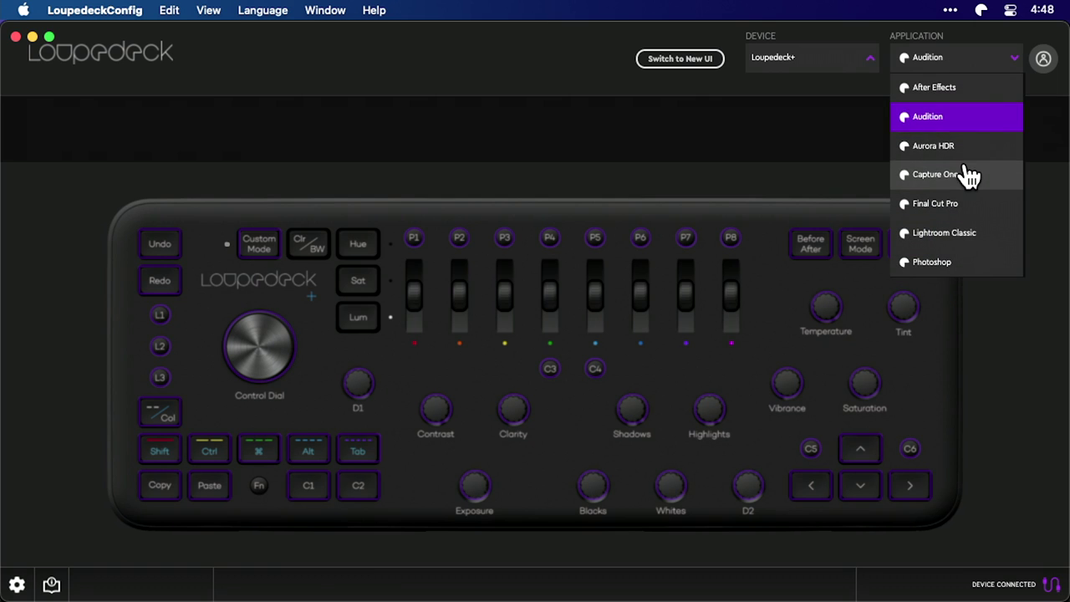
{"action": "left_click", "coordinate": [954, 206]}
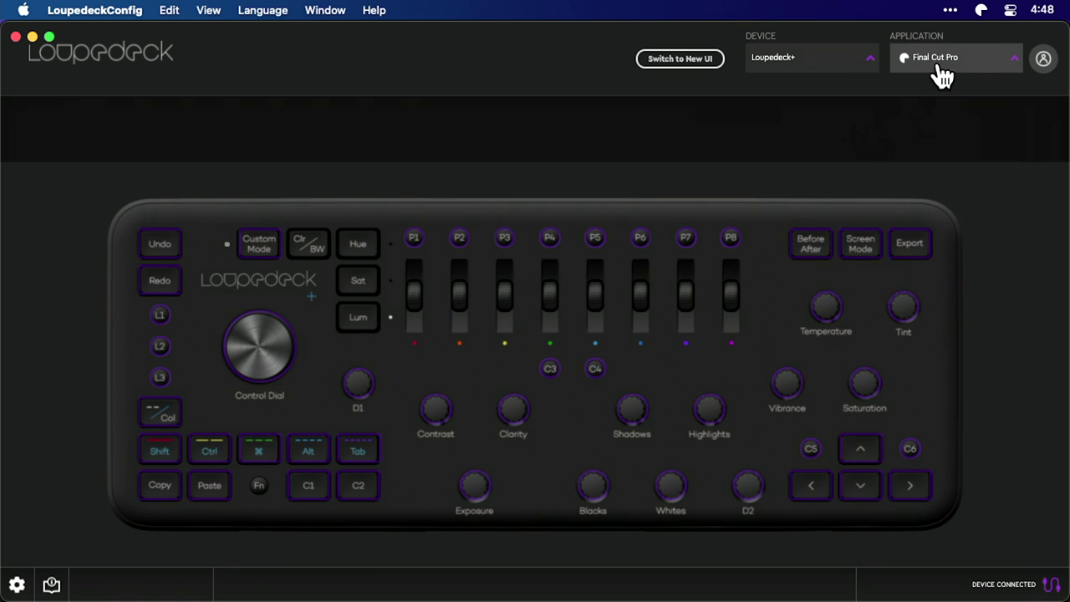
{"action": "left_click", "coordinate": [748, 486]}
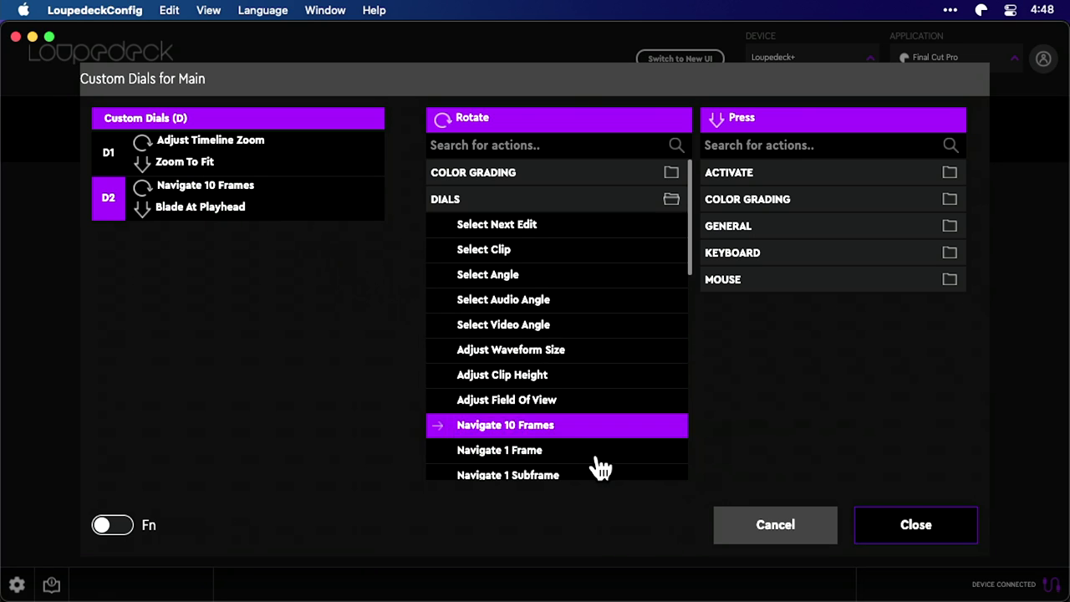
{"action": "left_click", "coordinate": [911, 525]}
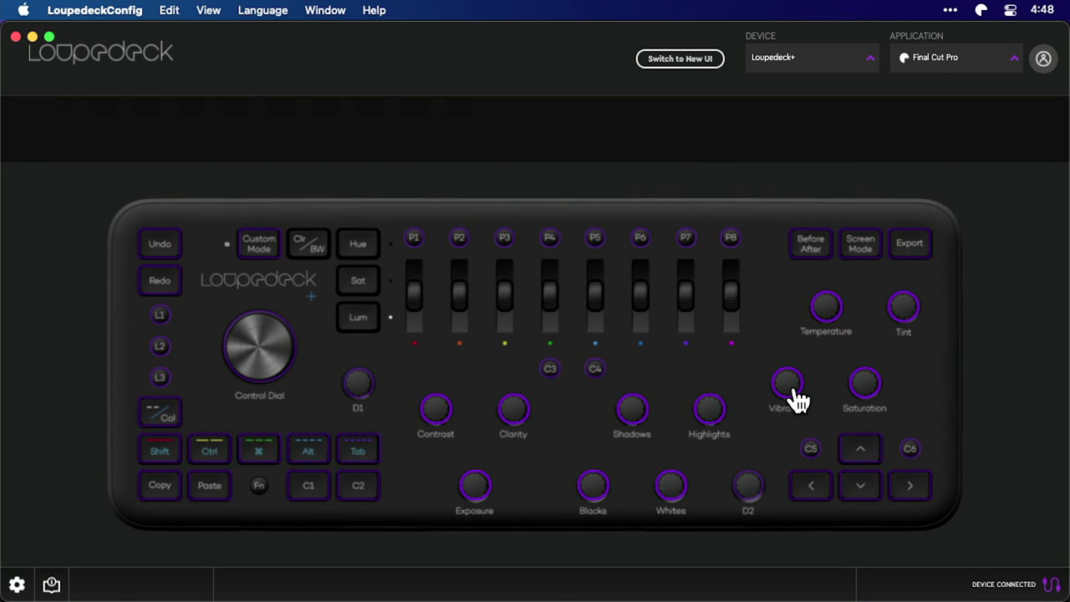
Review the Whites dial's assignments, search its rotate actions for "volume", and return to Final Cut Pro.
{"action": "left_click", "coordinate": [675, 493]}
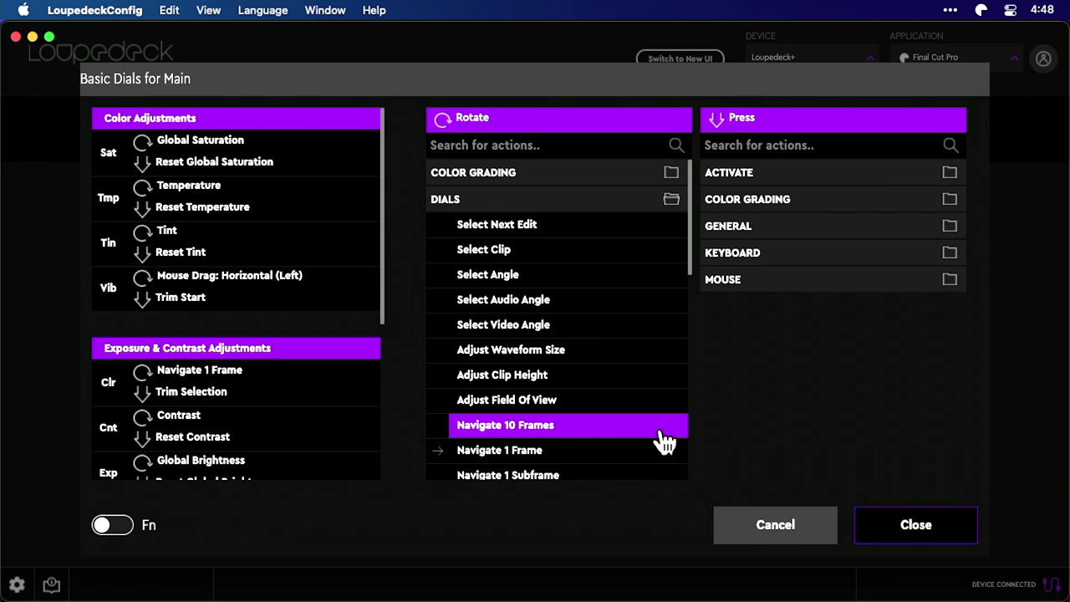
{"action": "scroll", "coordinate": [374, 426], "scroll_direction": "down", "scroll_amount": 5}
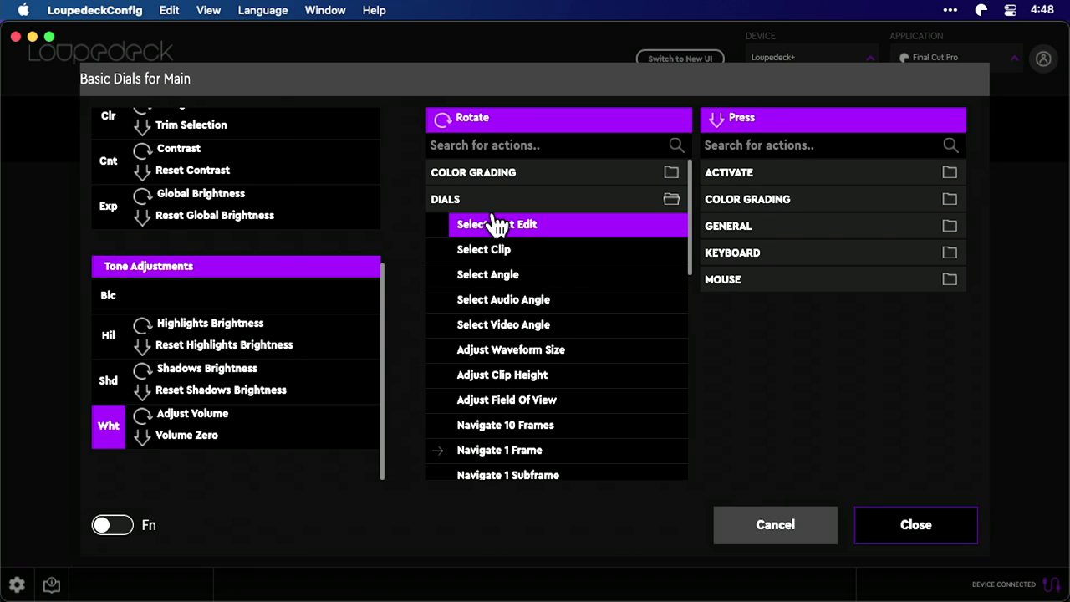
{"action": "left_click", "coordinate": [473, 146]}
{"action": "type", "text": "volume"}
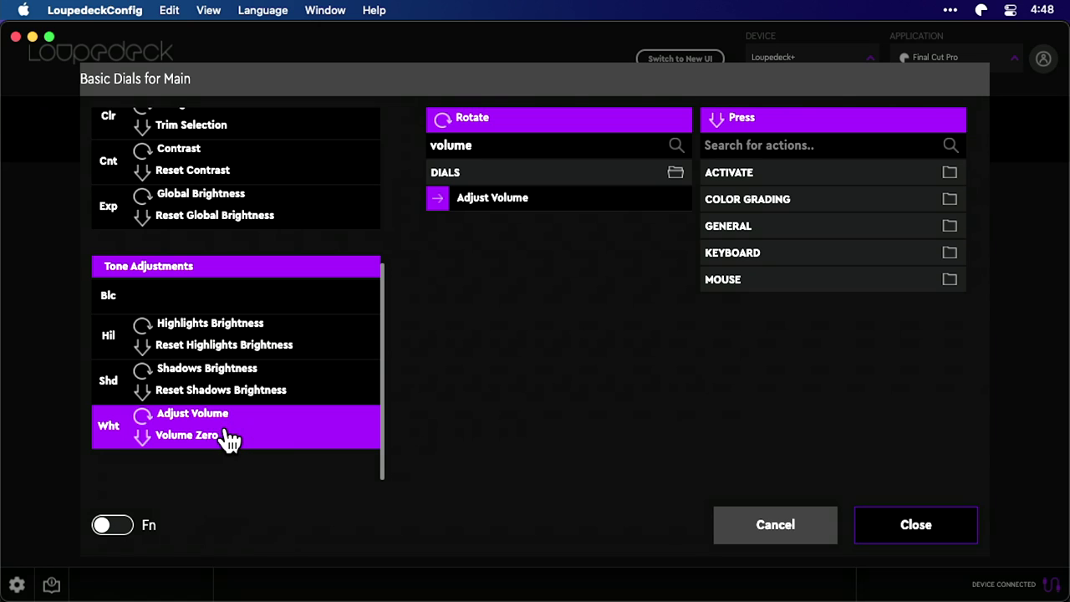
{"action": "left_click", "coordinate": [933, 542]}
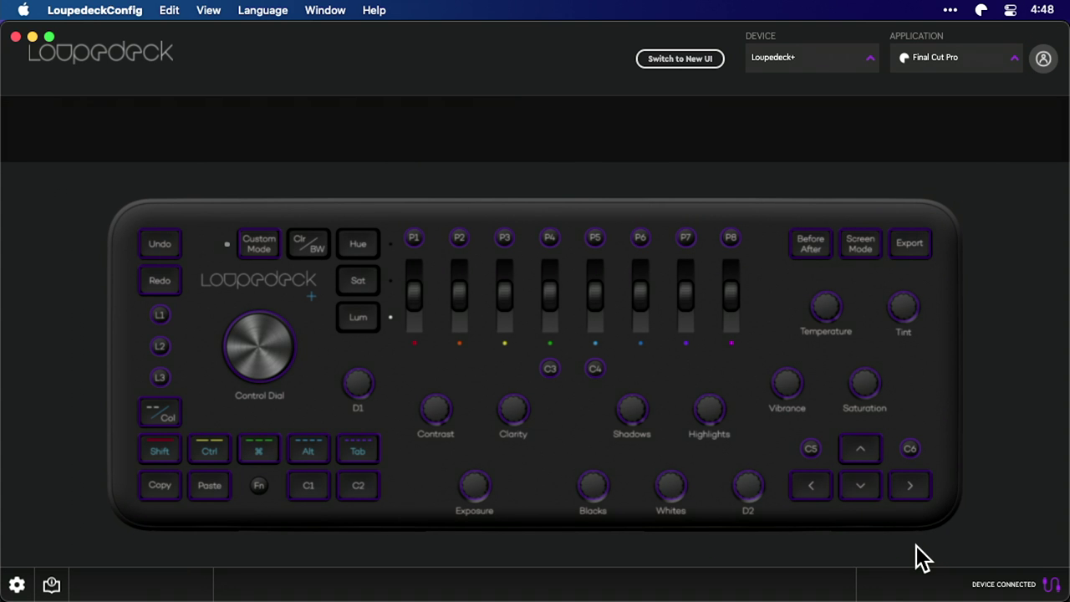
{"action": "left_click", "coordinate": [15, 37]}
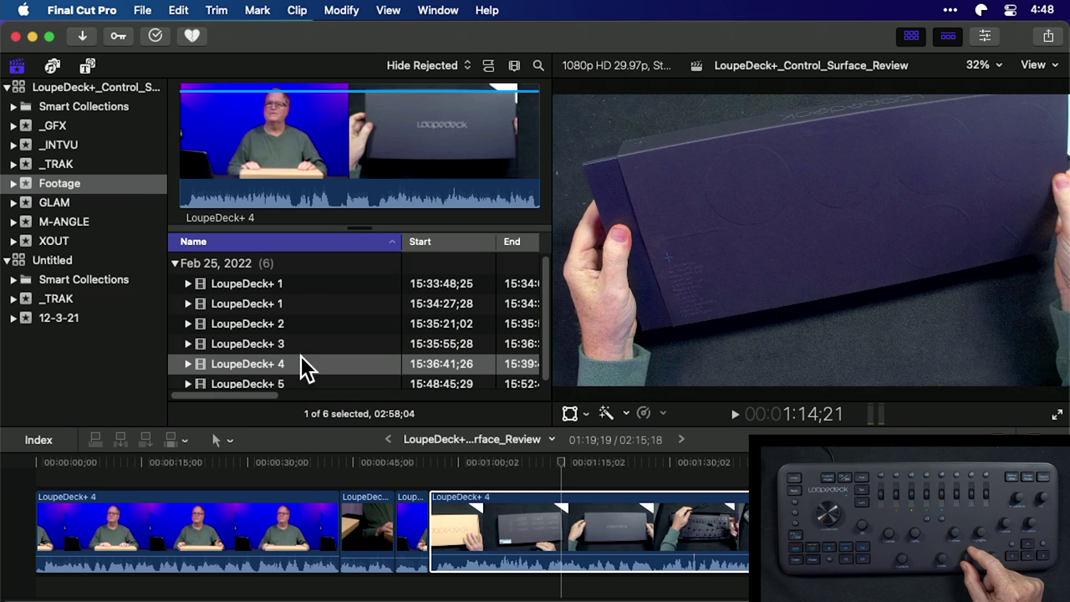
Adjust the audio volume of the fourth timeline clip up and down in repeated small increments.
{"action": "key", "text": "ctrl+equal"}
{"action": "key", "text": "ctrl+equal"}
{"action": "key", "text": "ctrl+equal"}
{"action": "key", "text": "ctrl+equal"}
{"action": "key", "text": "ctrl+equal"}
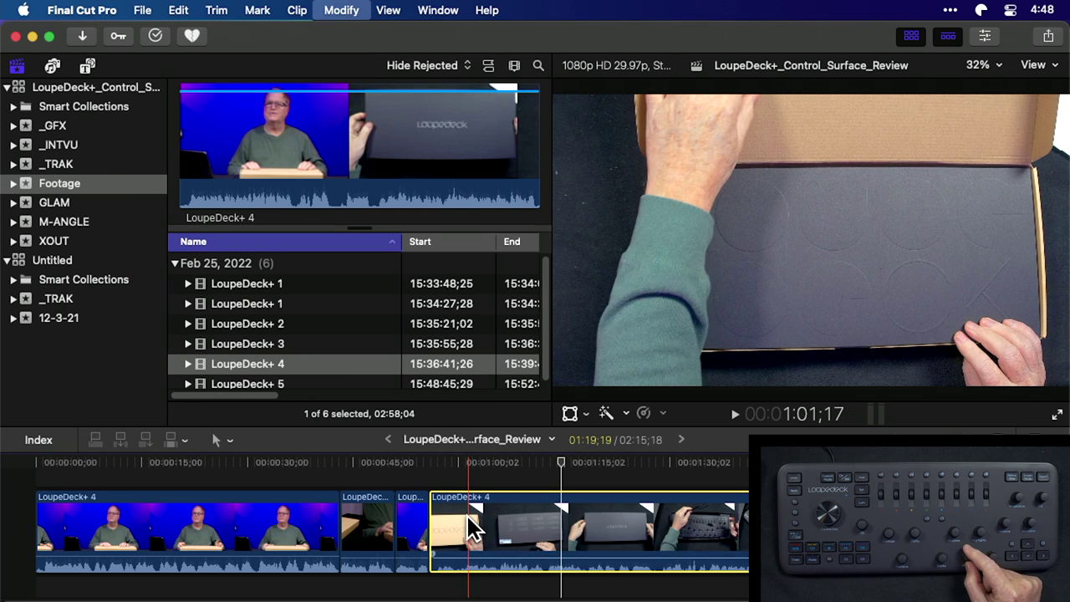
{"action": "key", "text": "ctrl+equal"}
{"action": "key", "text": "ctrl+equal"}
{"action": "key", "text": "ctrl+equal"}
{"action": "key", "text": "ctrl+equal"}
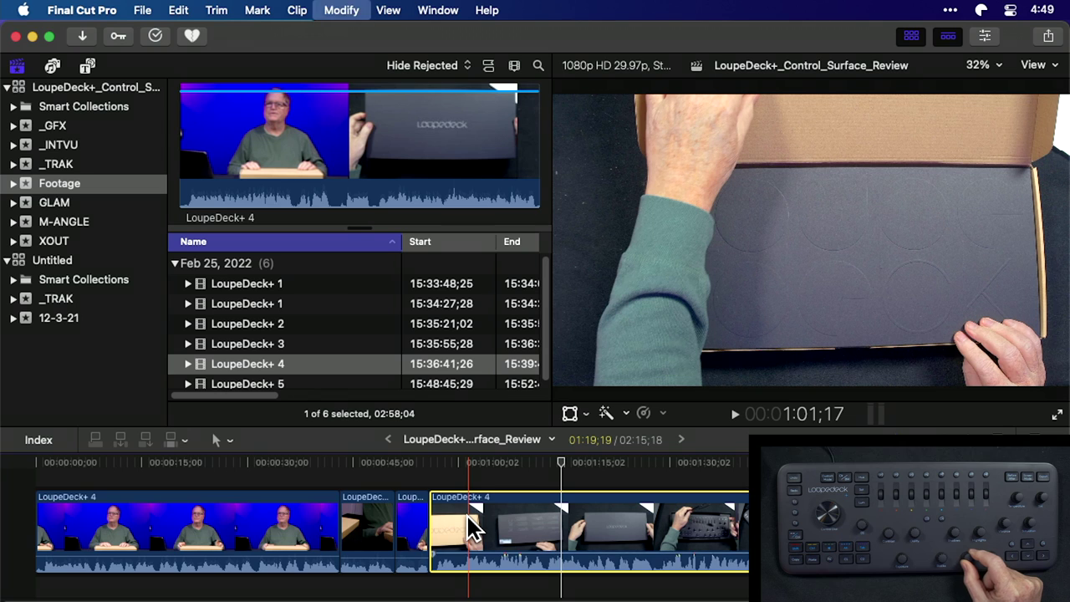
{"action": "key", "text": "ctrl+equal"}
{"action": "key", "text": "ctrl+equal"}
{"action": "key", "text": "ctrl+equal"}
{"action": "key", "text": "ctrl+equal"}
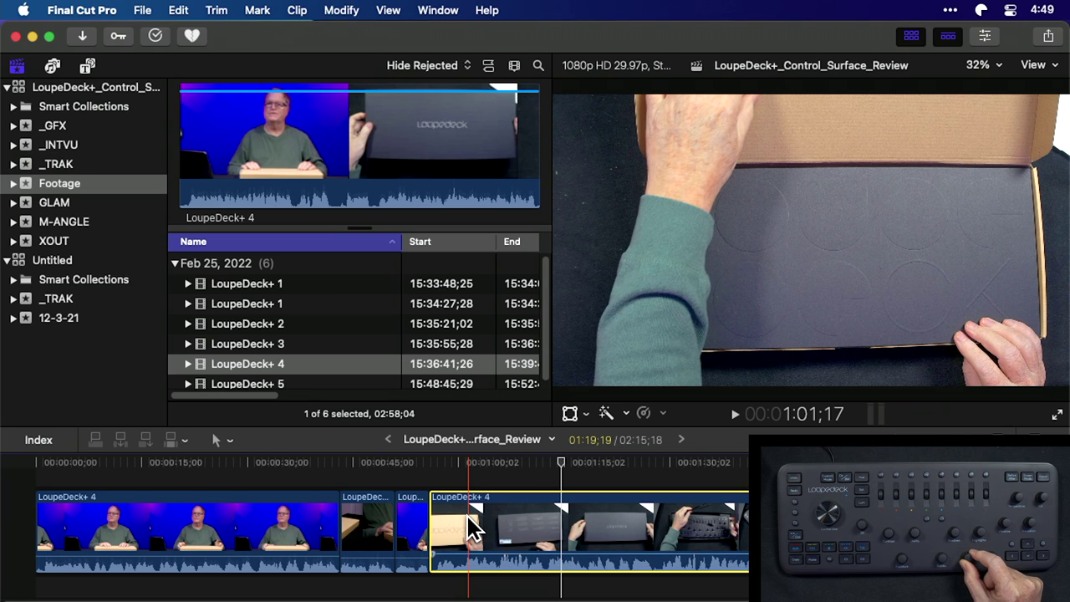
{"action": "key", "text": "ctrl+equal"}
{"action": "key", "text": "ctrl+equal"}
{"action": "key", "text": "ctrl+equal"}
{"action": "key", "text": "ctrl+equal"}
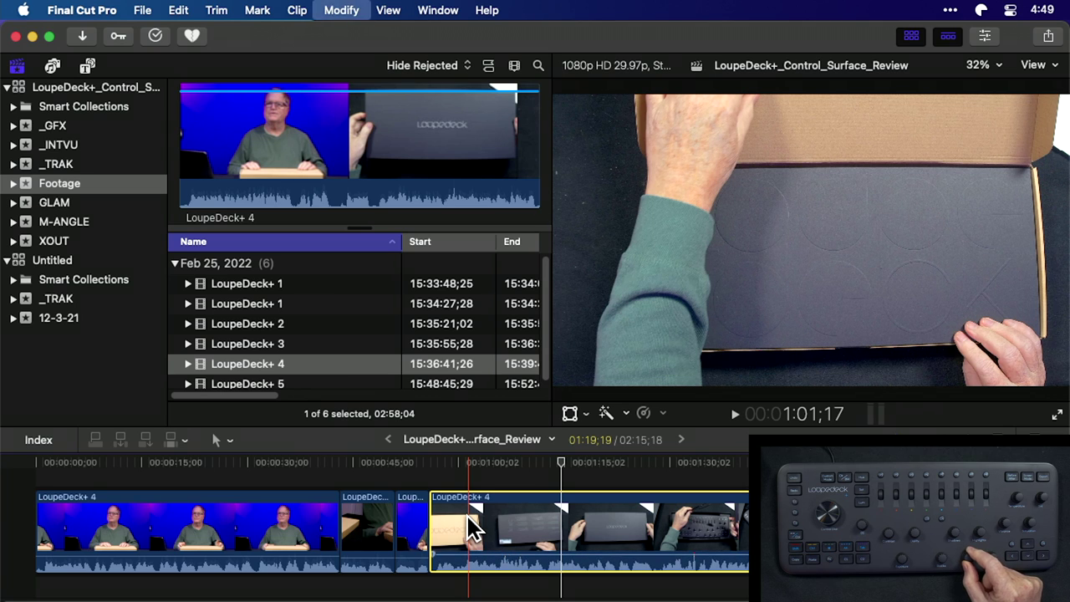
{"action": "key", "text": "ctrl+equal"}
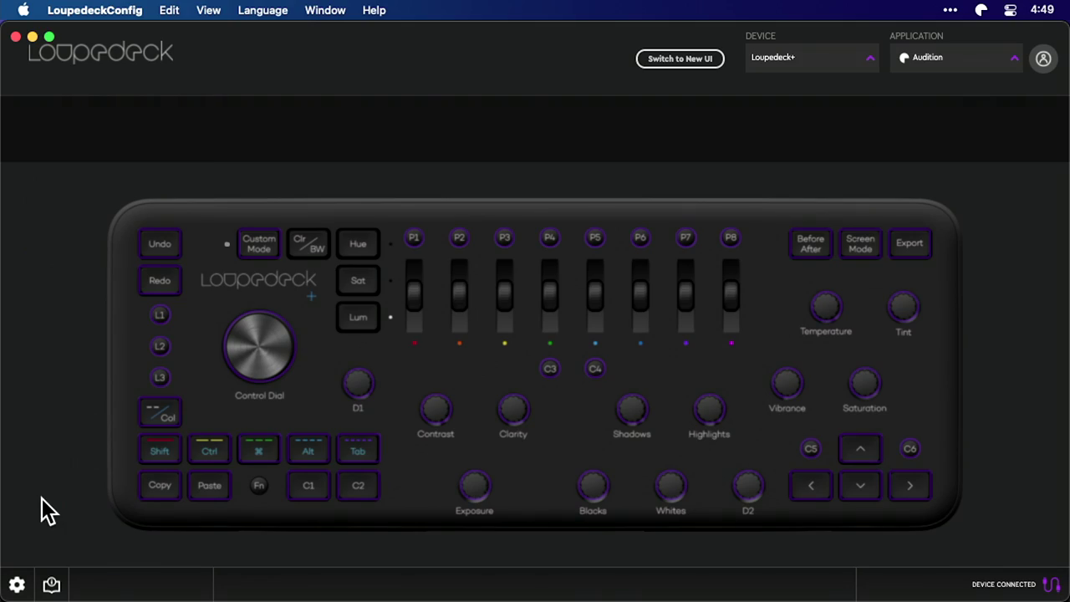
In LoupedeckConfig, import the author's customised FCP LoupeD zip profile from Downloads for the Final Cut Pro plugin, and return to Final Cut Pro.
{"action": "left_click", "coordinate": [19, 585]}
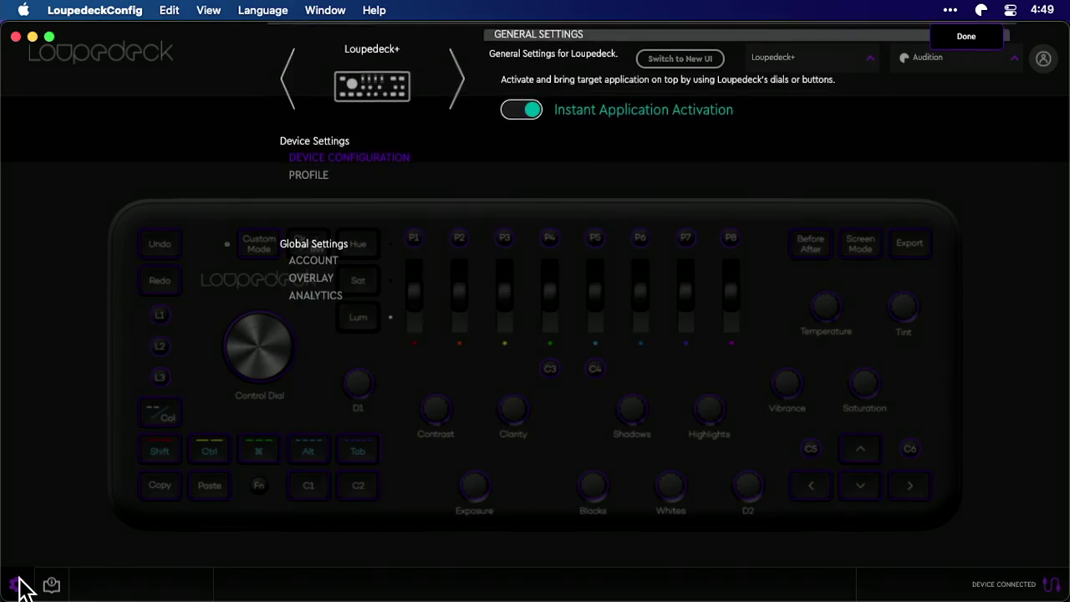
{"action": "left_click", "coordinate": [327, 292]}
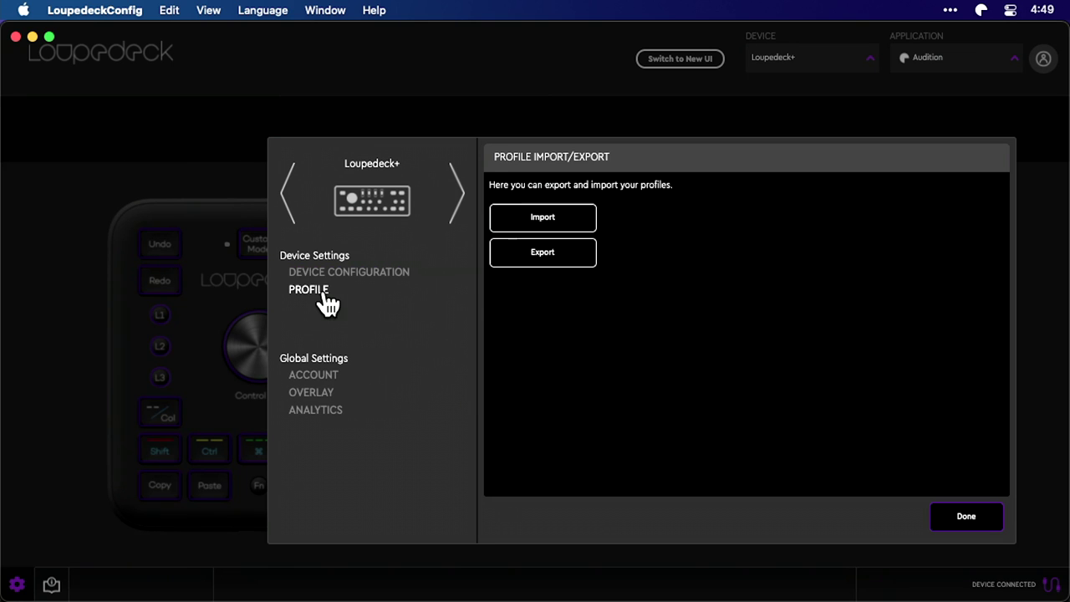
{"action": "left_click", "coordinate": [544, 224]}
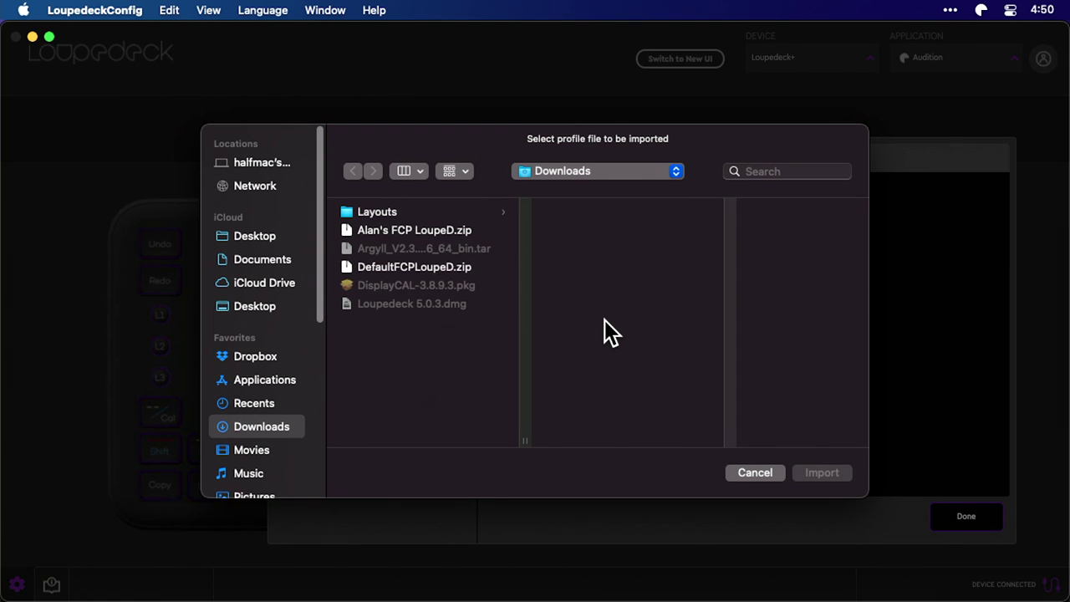
{"action": "left_click", "coordinate": [436, 231]}
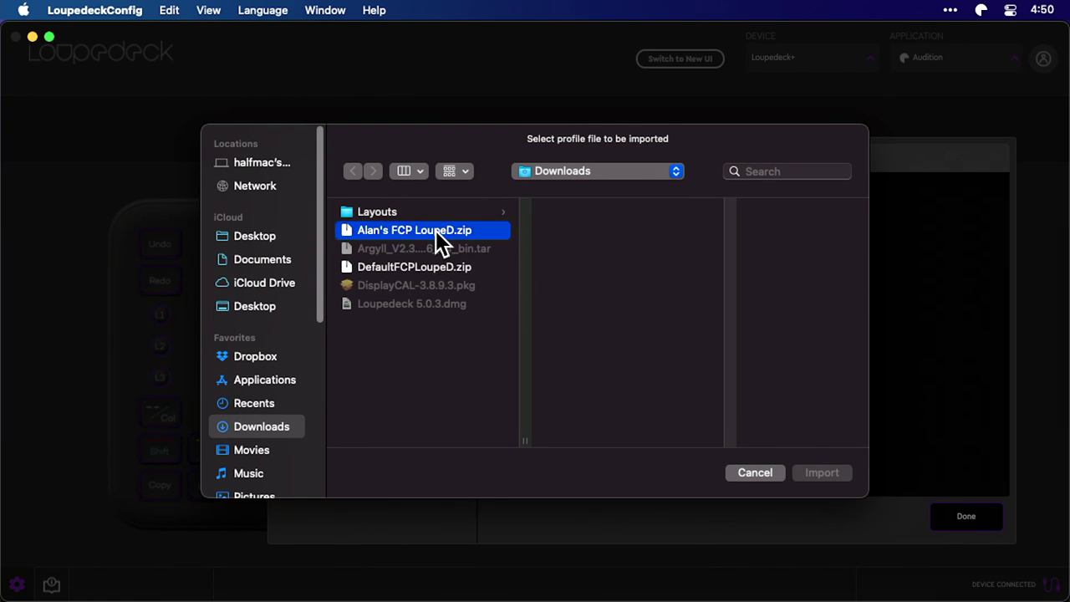
{"action": "left_click", "coordinate": [811, 473]}
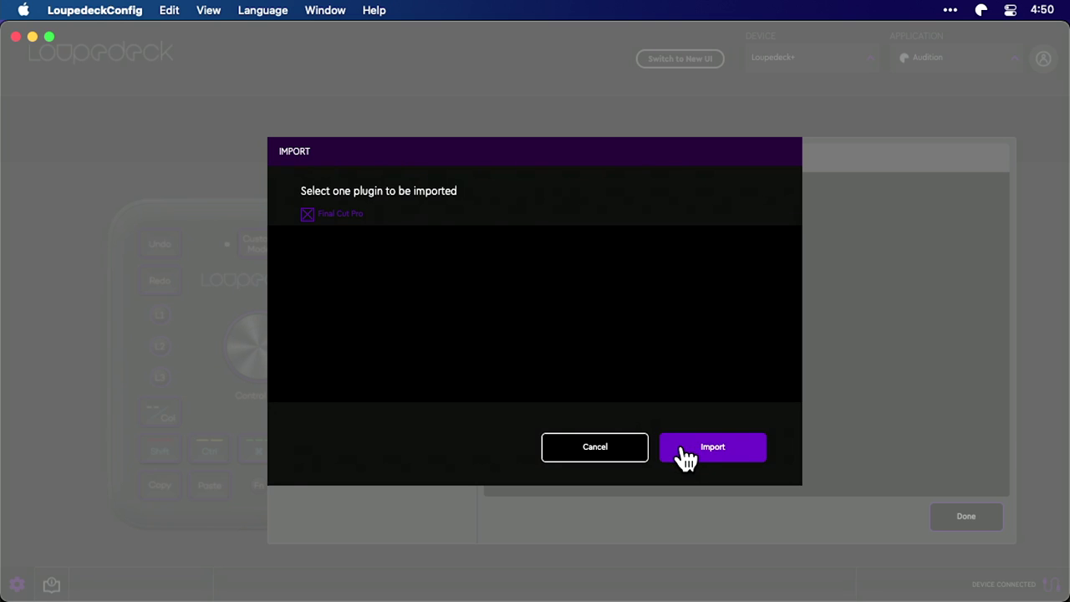
{"action": "left_click", "coordinate": [684, 456]}
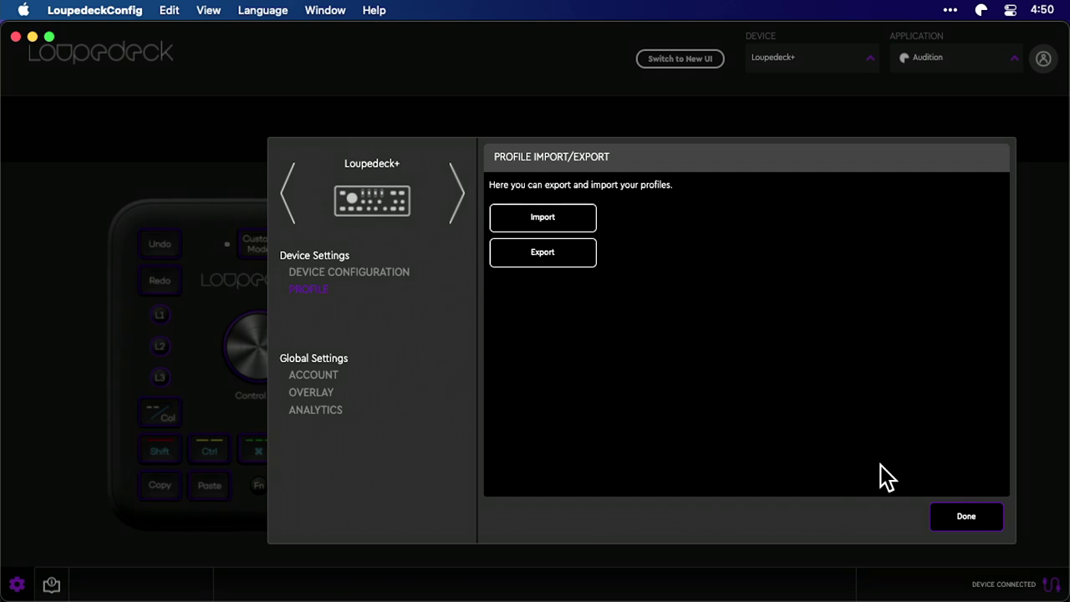
{"action": "left_click", "coordinate": [963, 520]}
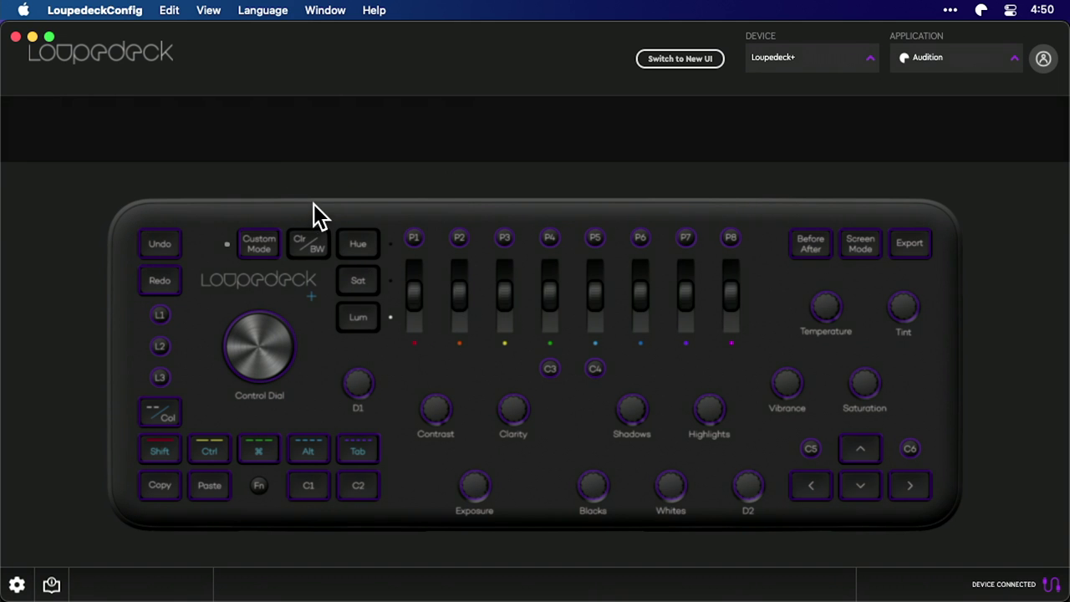
{"action": "left_click", "coordinate": [15, 37]}
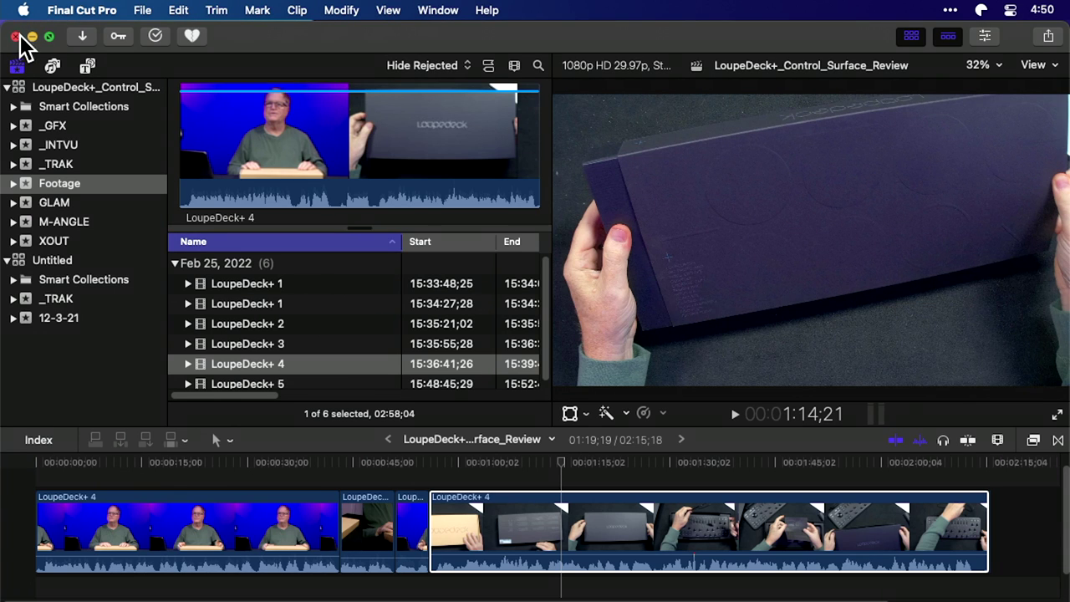
Select the fourth timeline clip and shuttle playback backward and forward through it.
{"action": "left_click", "coordinate": [521, 530]}
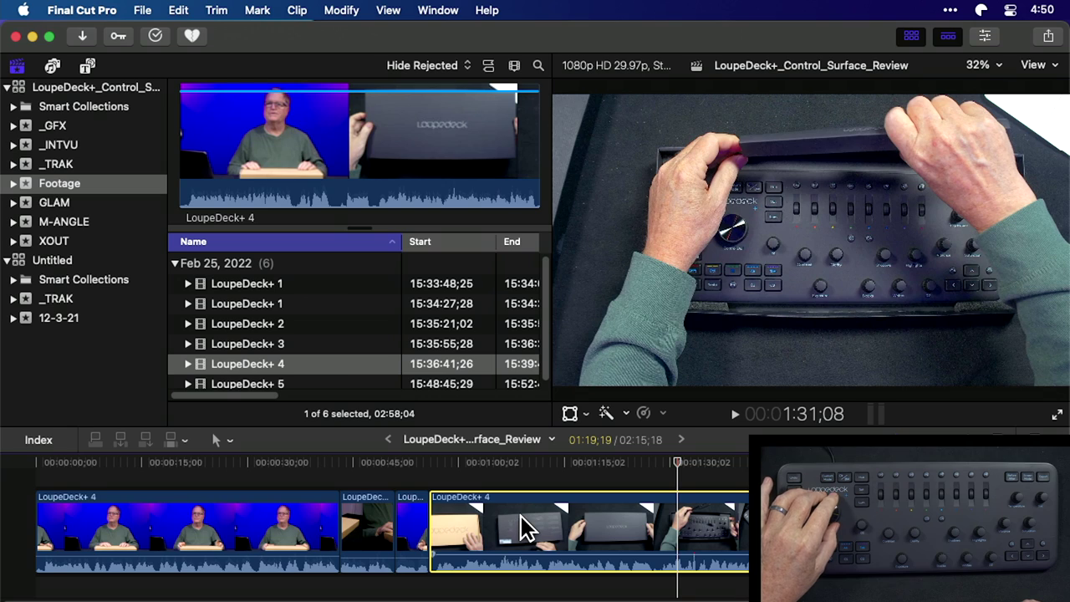
{"action": "key", "text": "j"}
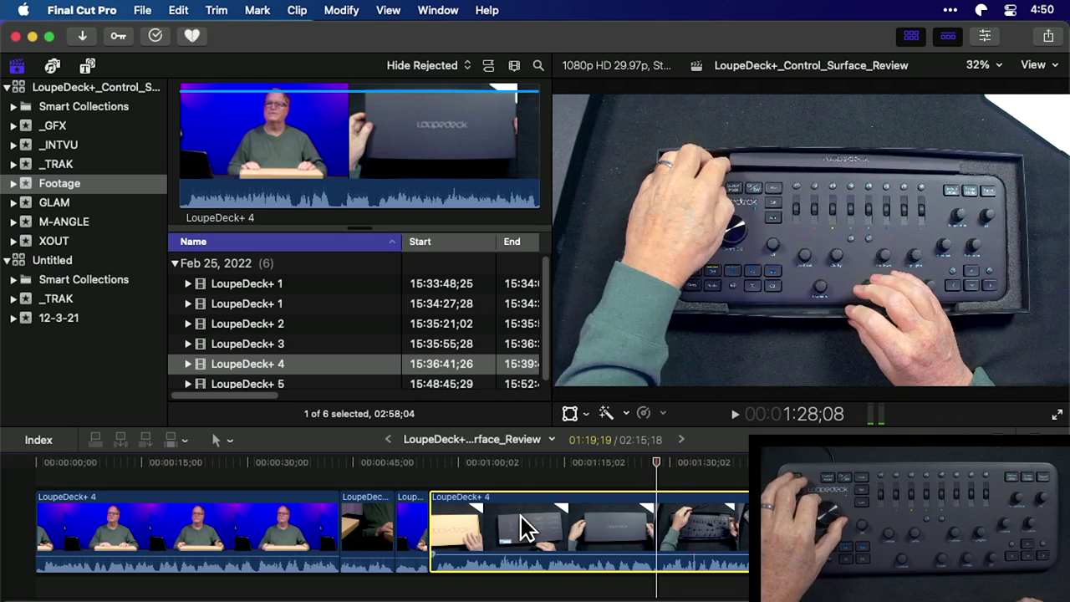
{"action": "key", "text": "j"}
{"action": "key", "text": "j"}
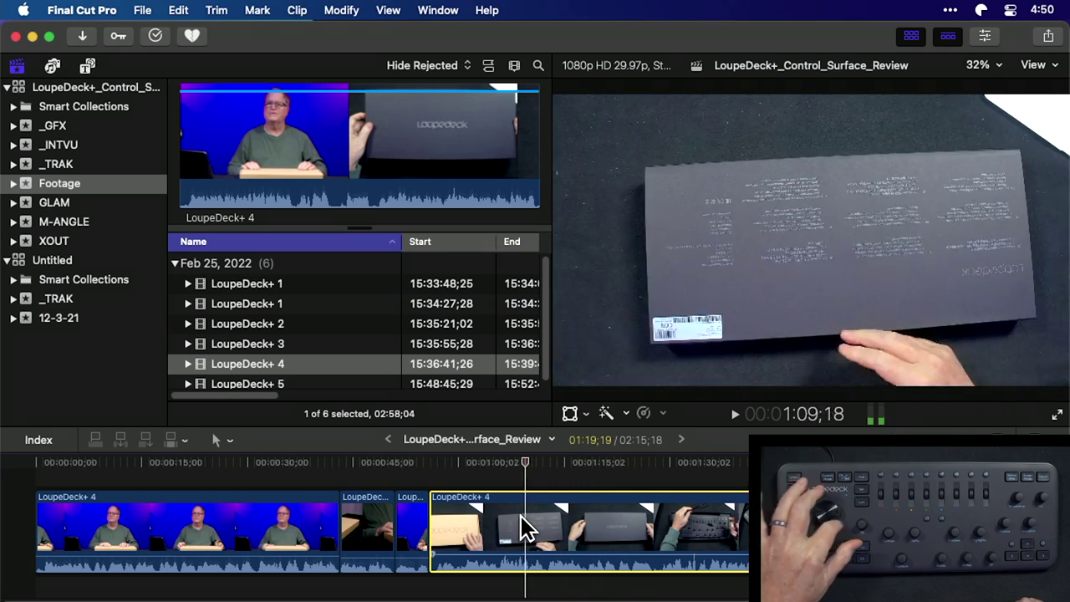
{"action": "key", "text": "l"}
{"action": "key", "text": "l"}
{"action": "key", "text": "l"}
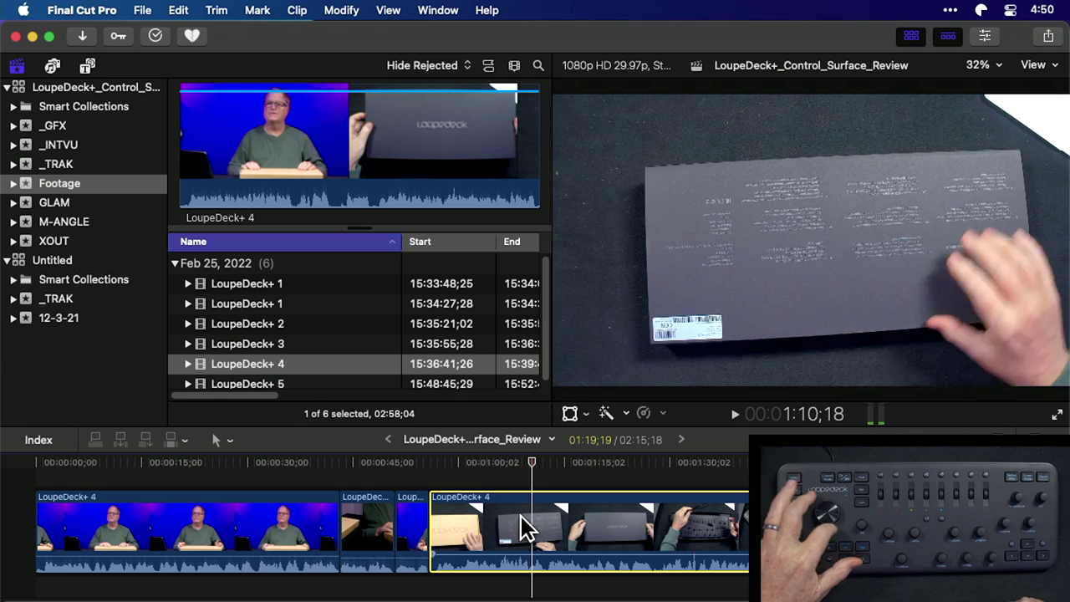
Stop playback and step the playhead forward frame by frame through the fourth timeline clip.
{"action": "key", "text": "k"}
{"action": "key", "text": "Right"}
{"action": "key", "text": "Right"}
{"action": "key", "text": "Right"}
{"action": "key", "text": "Right"}
{"action": "key", "text": "Right"}
{"action": "key", "text": "Right"}
{"action": "key", "text": "Right"}
{"action": "key", "text": "Right"}
{"action": "key", "text": "Right"}
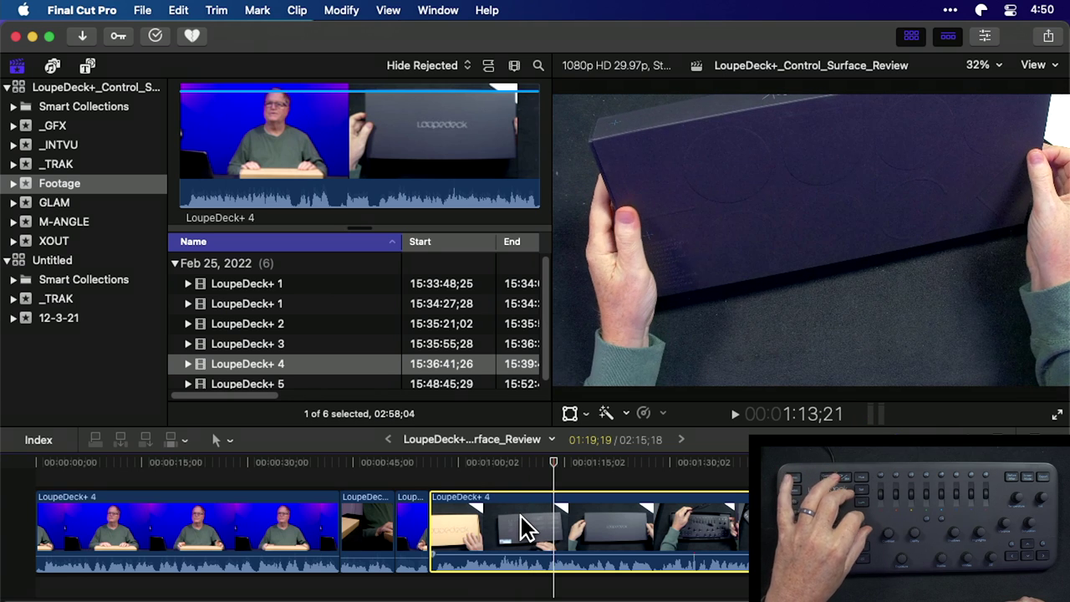
{"action": "key", "text": "Right"}
{"action": "key", "text": "Right"}
{"action": "key", "text": "Right"}
{"action": "key", "text": "Right"}
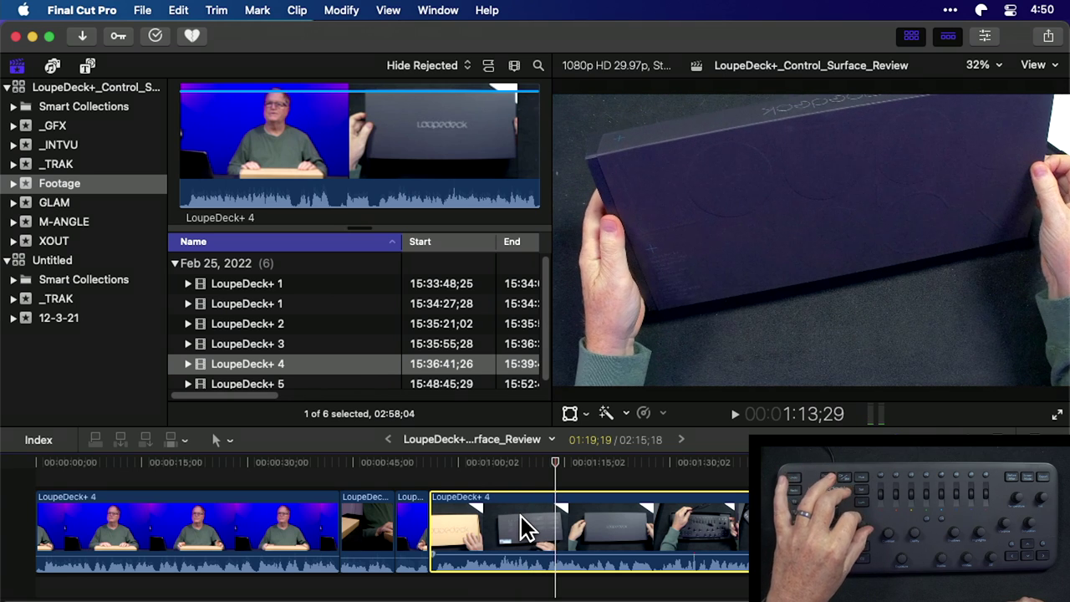
Step the playhead backward frame by frame through the fourth timeline clip.
{"action": "key", "text": "Left"}
{"action": "key", "text": "Left"}
{"action": "key", "text": "Left"}
{"action": "key", "text": "Left"}
{"action": "key", "text": "Left"}
{"action": "key", "text": "Left"}
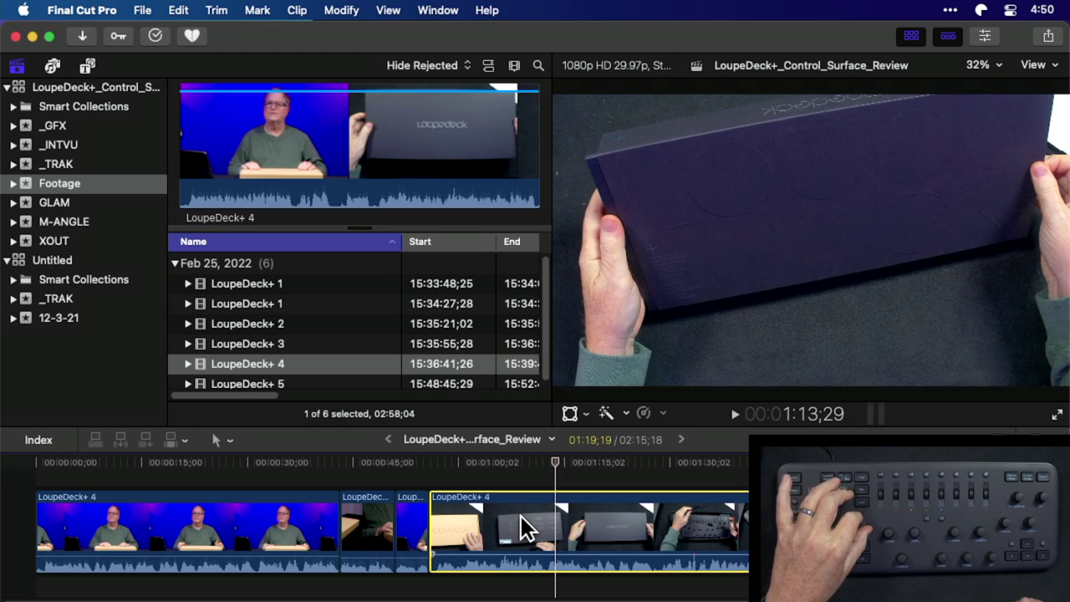
{"action": "key", "text": "Left"}
{"action": "key", "text": "Left"}
{"action": "key", "text": "Left"}
{"action": "key", "text": "Left"}
{"action": "key", "text": "Left"}
{"action": "key", "text": "Left"}
{"action": "key", "text": "Left"}
{"action": "key", "text": "Left"}
{"action": "key", "text": "Left"}
{"action": "key", "text": "Left"}
{"action": "key", "text": "Left"}
{"action": "key", "text": "Left"}
{"action": "key", "text": "Left"}
{"action": "key", "text": "Left"}
{"action": "key", "text": "Left"}
{"action": "key", "text": "Left"}
{"action": "key", "text": "Left"}
{"action": "key", "text": "Left"}
{"action": "key", "text": "Left"}
{"action": "key", "text": "Left"}
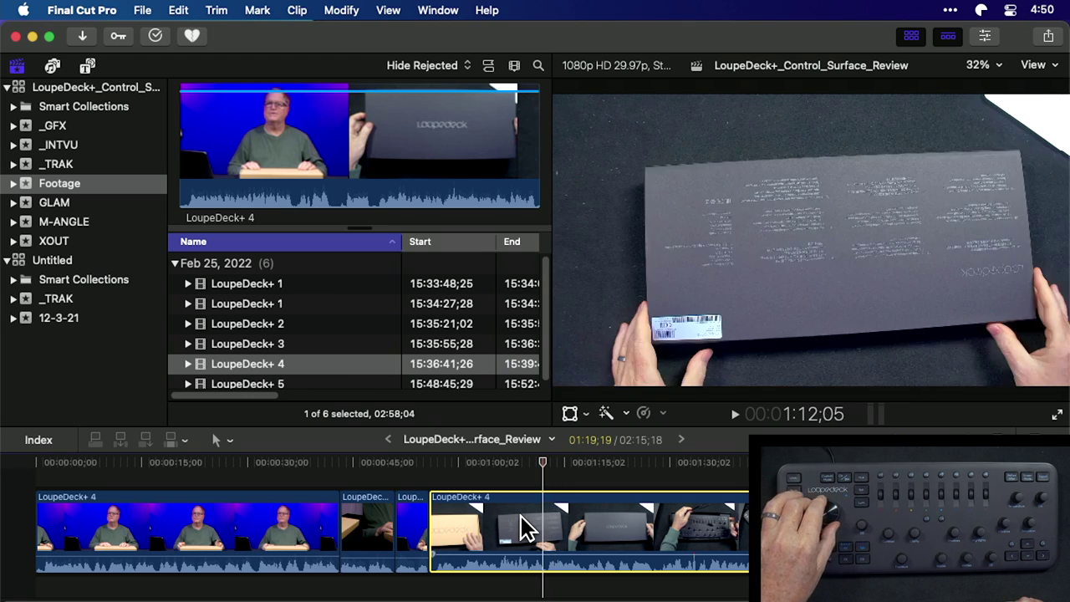
Jump the playhead backward and forward through the fourth timeline clip in larger multi-frame increments.
{"action": "key", "text": "shift+Left"}
{"action": "key", "text": "shift+Left"}
{"action": "key", "text": "shift+Left"}
{"action": "key", "text": "shift+Left"}
{"action": "key", "text": "shift+Left"}
{"action": "key", "text": "shift+Left"}
{"action": "key", "text": "shift+Left"}
{"action": "key", "text": "shift+Left"}
{"action": "key", "text": "shift+Left"}
{"action": "key", "text": "shift+Left"}
{"action": "key", "text": "shift+Left"}
{"action": "key", "text": "shift+Left"}
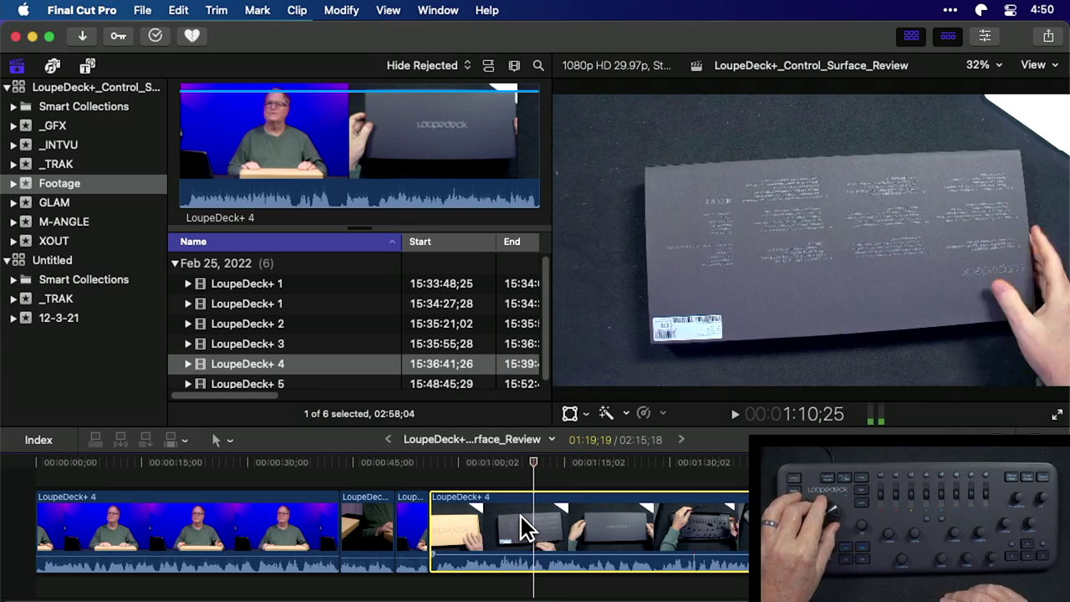
{"action": "key", "text": "shift+Right"}
{"action": "key", "text": "shift+Right"}
{"action": "key", "text": "shift+Right"}
{"action": "key", "text": "shift+Right"}
{"action": "key", "text": "shift+Right"}
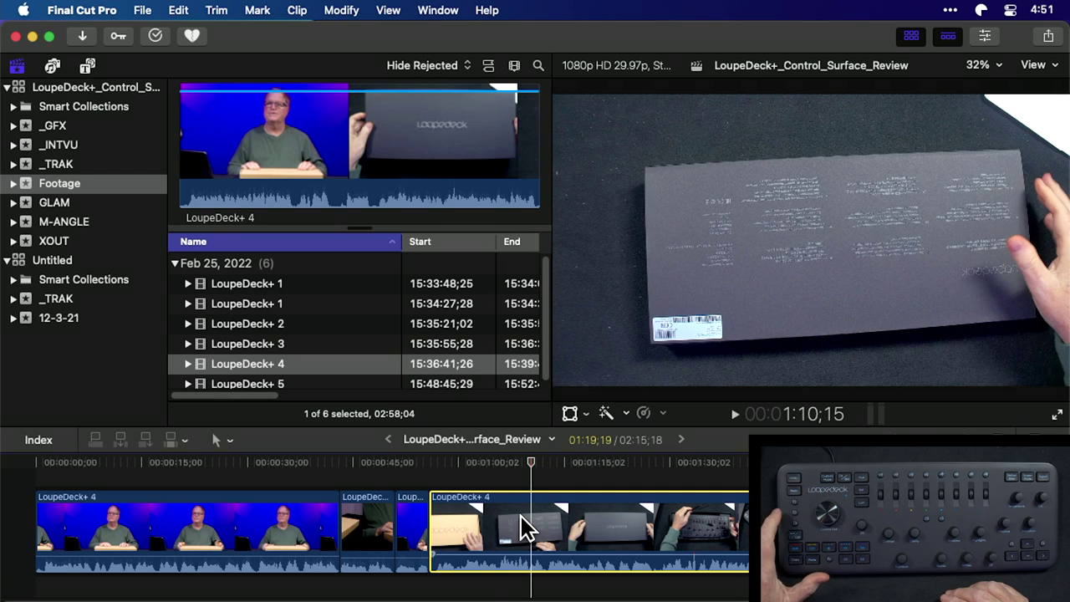
Alternate twice between the fourth timeline clip's Color Wheels and its video effects, compositing and transform settings.
{"action": "key", "text": "super+6"}
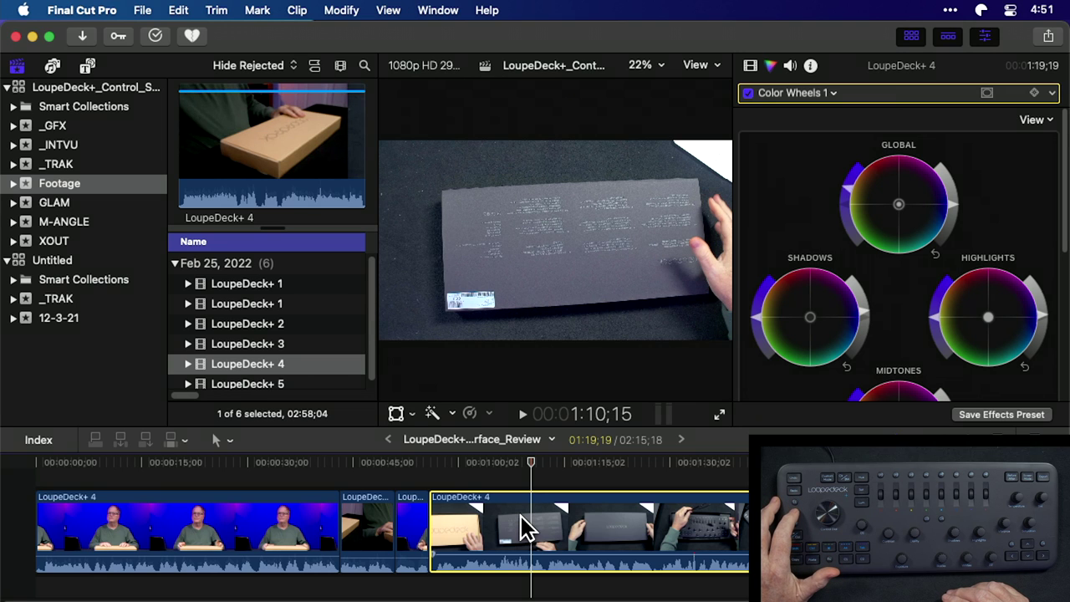
{"action": "key", "text": "ctrl+Tab"}
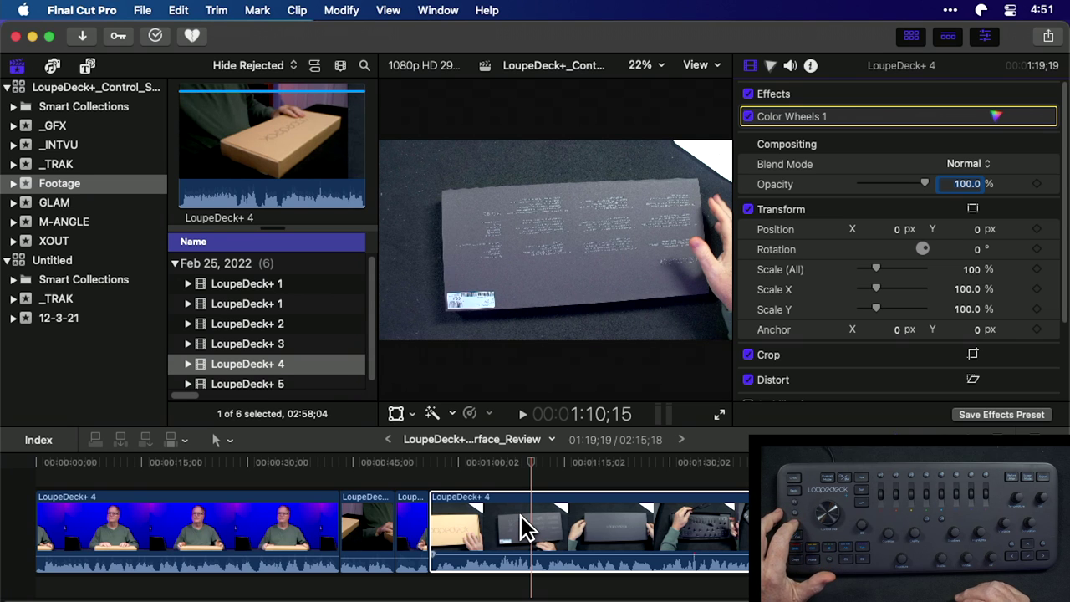
{"action": "key", "text": "super+6"}
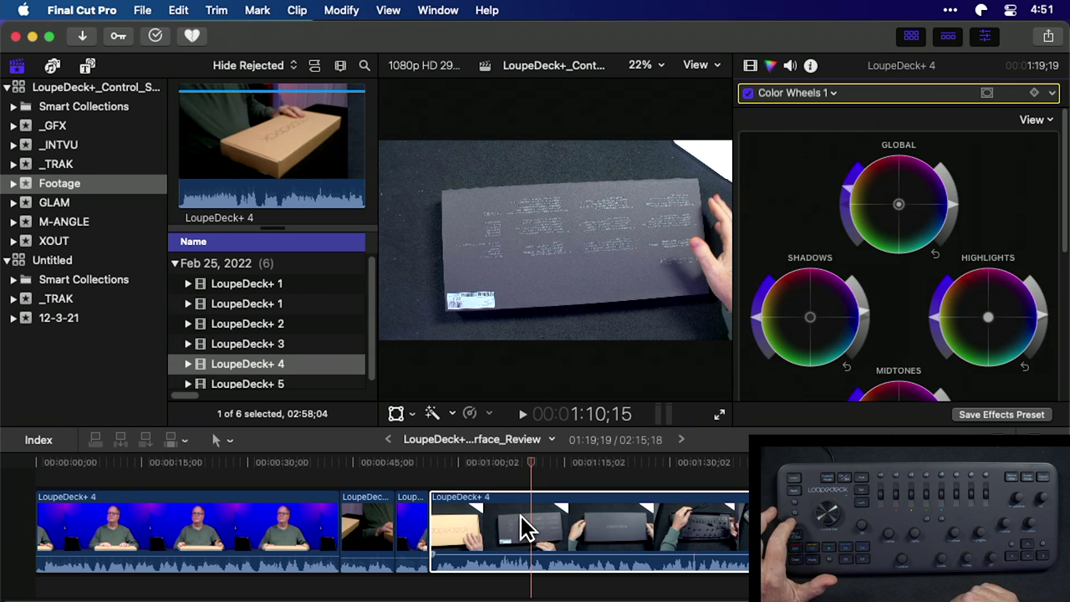
{"action": "key", "text": "ctrl+Tab"}
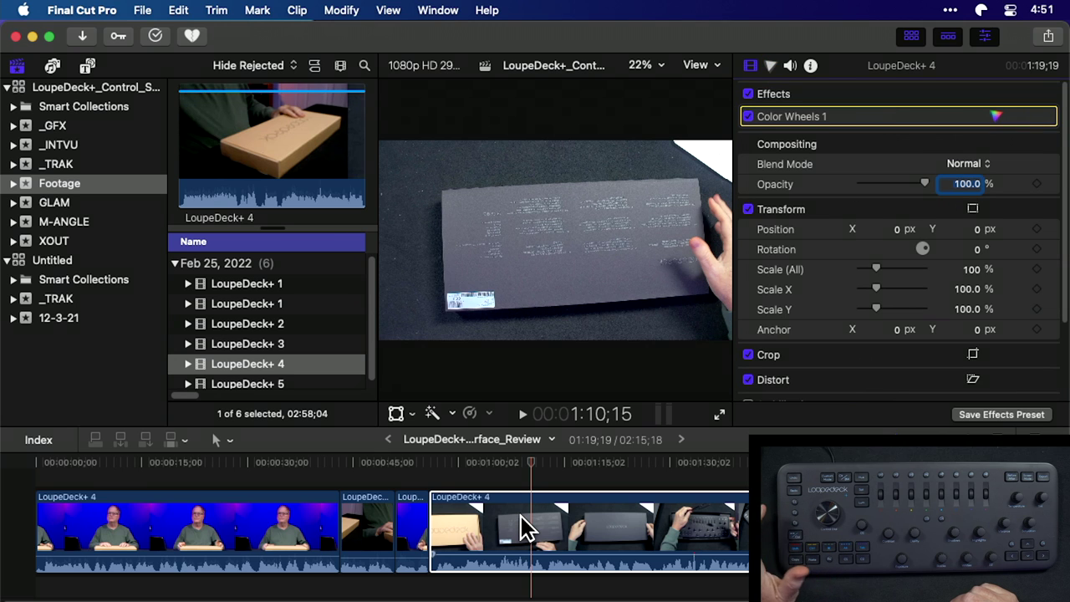
Hide the inspector, and briefly show and hide the Effects browser.
{"action": "key", "text": "super+4"}
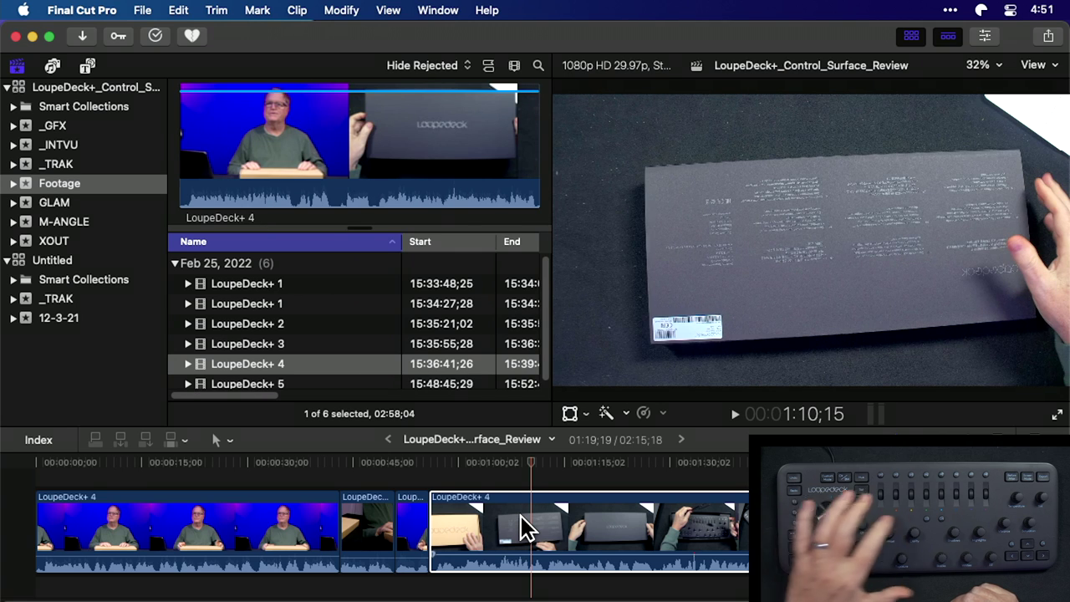
{"action": "key", "text": "super+5"}
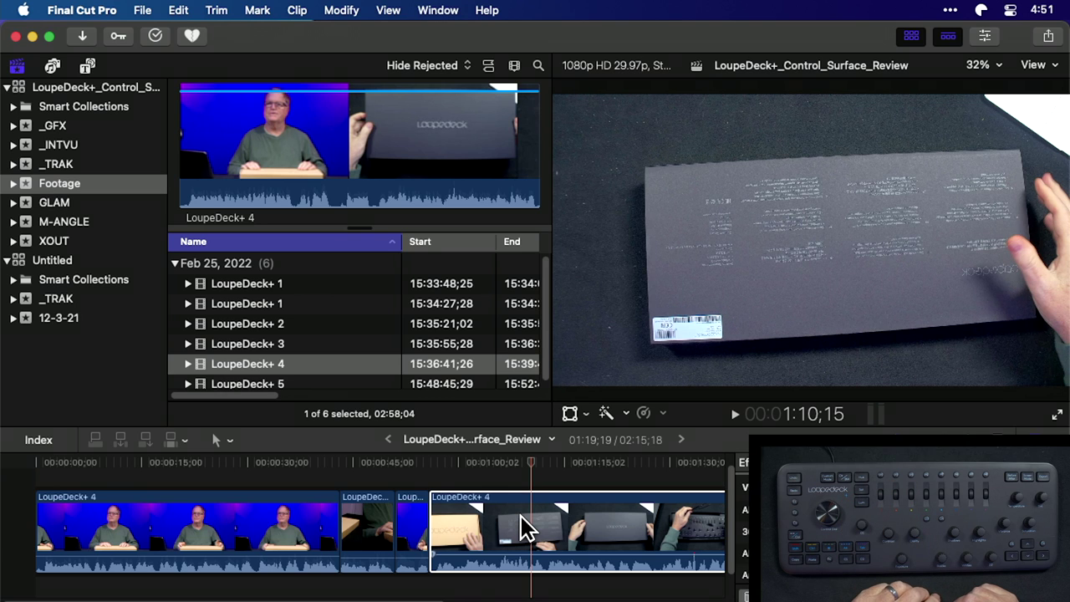
{"action": "key", "text": "super+5"}
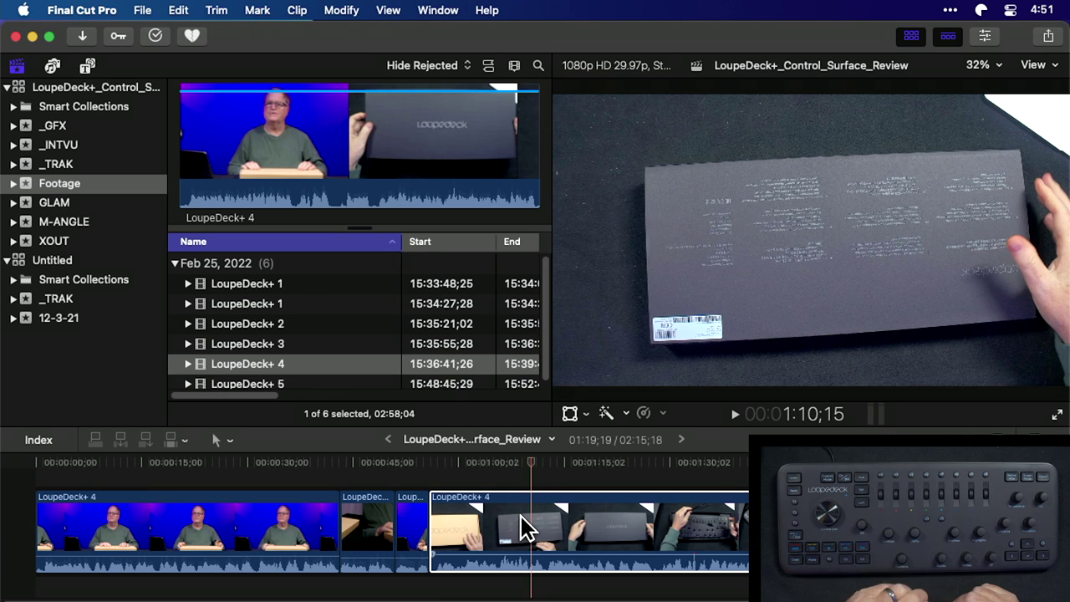
Display the video scopes and the Color Wheels for the selected fourth timeline clip.
{"action": "key", "text": "super+7"}
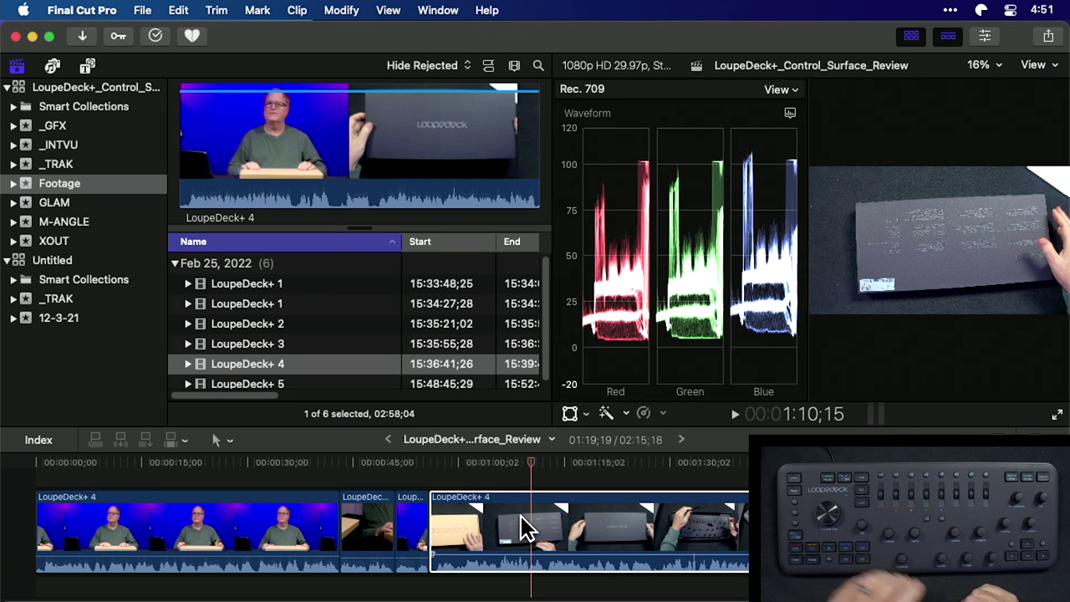
{"action": "key", "text": "super+6"}
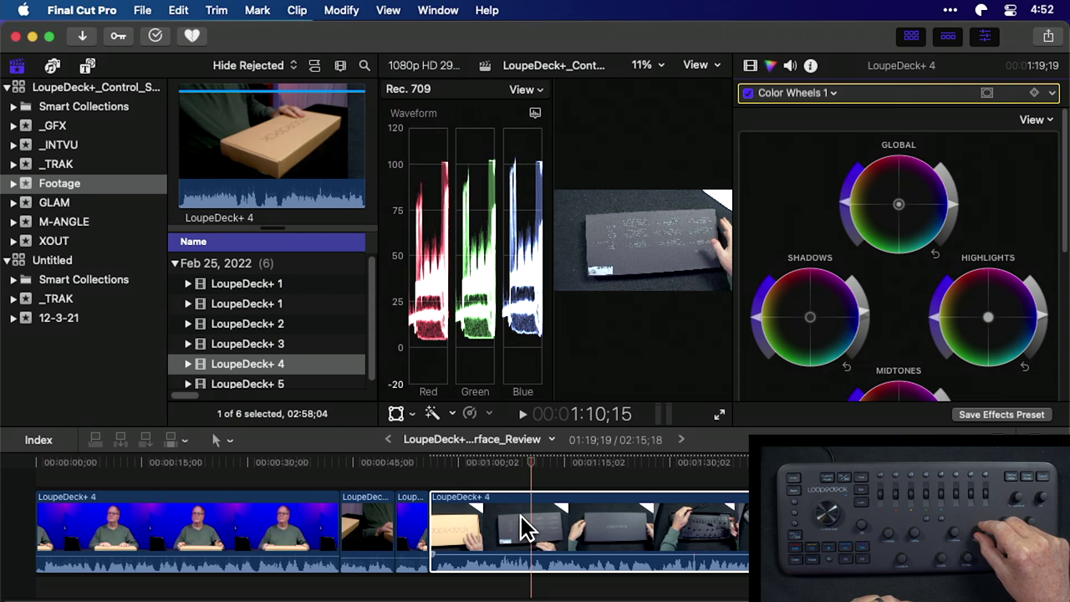
{"action": "left_click", "coordinate": [522, 527]}
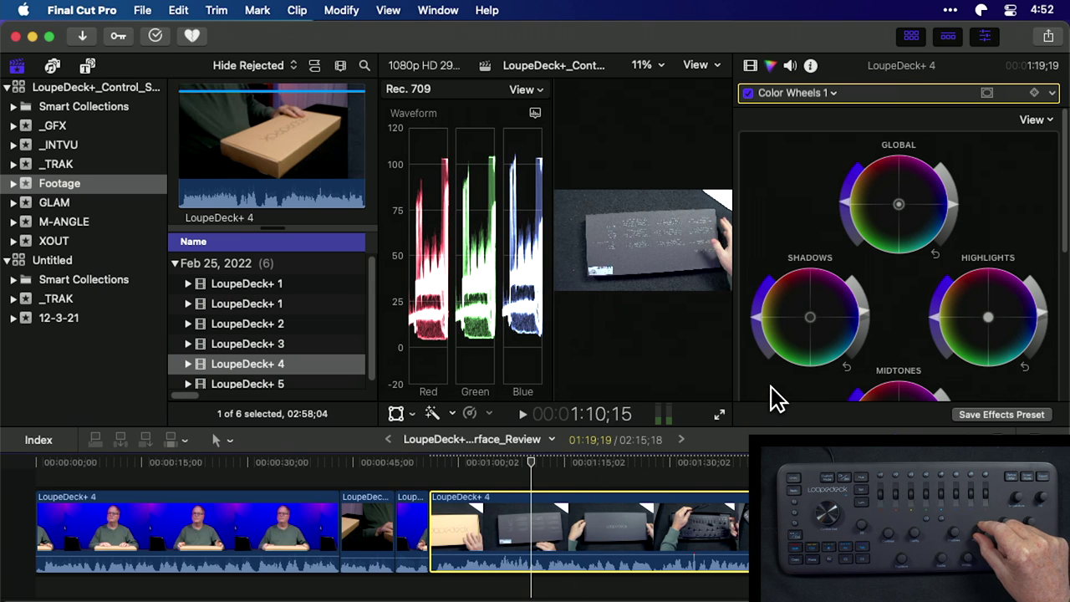
Make slight color adjustments to the fourth timeline clip with the Shadows, Highlights and Midtones wheels.
{"action": "scroll", "coordinate": [776, 393], "scroll_direction": "down", "scroll_amount": 3}
{"action": "scroll", "coordinate": [775, 397], "scroll_direction": "down", "scroll_amount": 3}
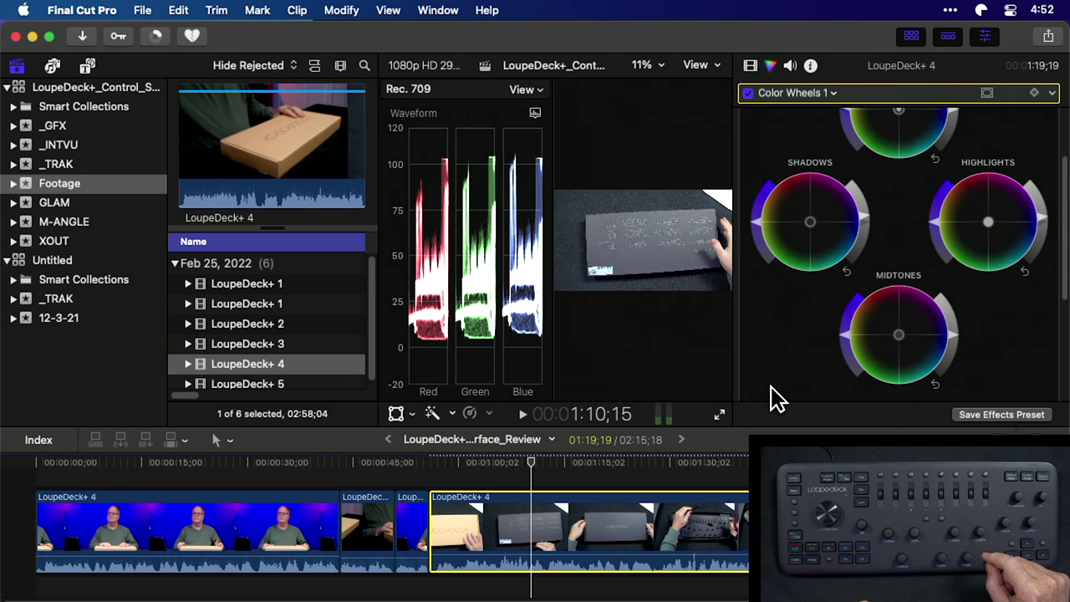
{"action": "scroll", "coordinate": [776, 398], "scroll_direction": "down", "scroll_amount": 3}
{"action": "scroll", "coordinate": [776, 398], "scroll_direction": "up", "scroll_amount": 3}
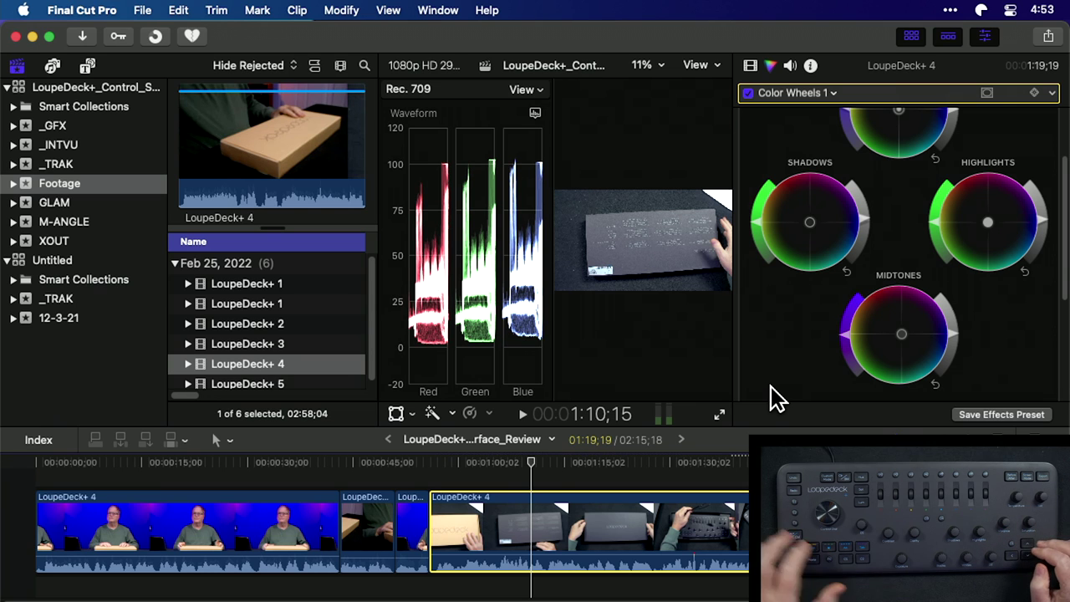
Hide the inspector and video scopes, and reveal the fourth timeline clip's source range in the browser.
{"action": "key", "text": "super+4"}
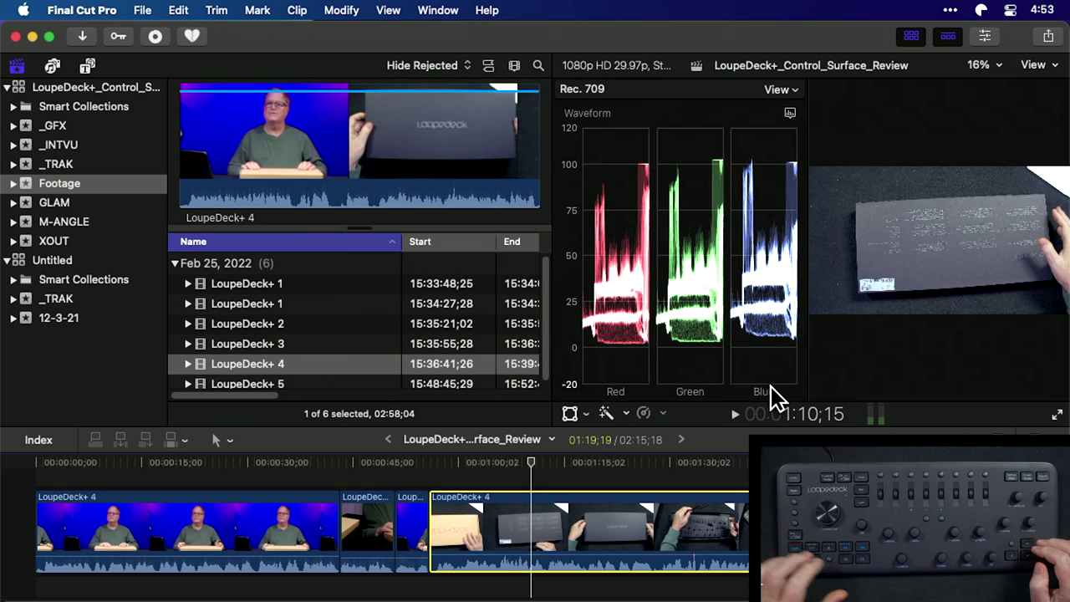
{"action": "key", "text": "super+7"}
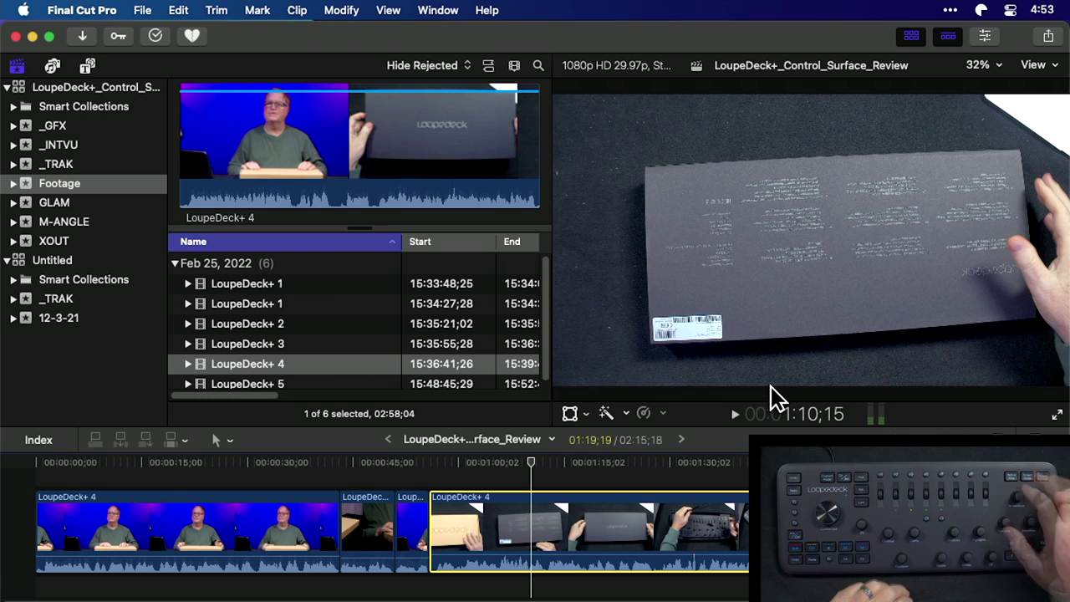
{"action": "key", "text": "shift+f"}
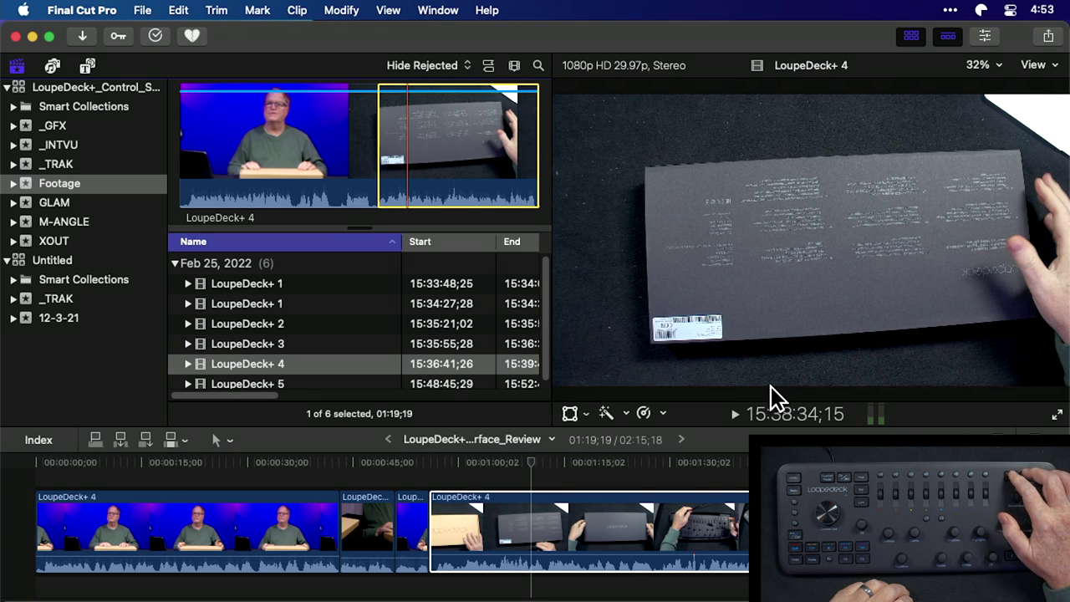
Switch focus between timeline and browser, reveal the clip's source in the browser again, and return focus to the timeline.
{"action": "key", "text": "super+2"}
{"action": "key", "text": "super+1"}
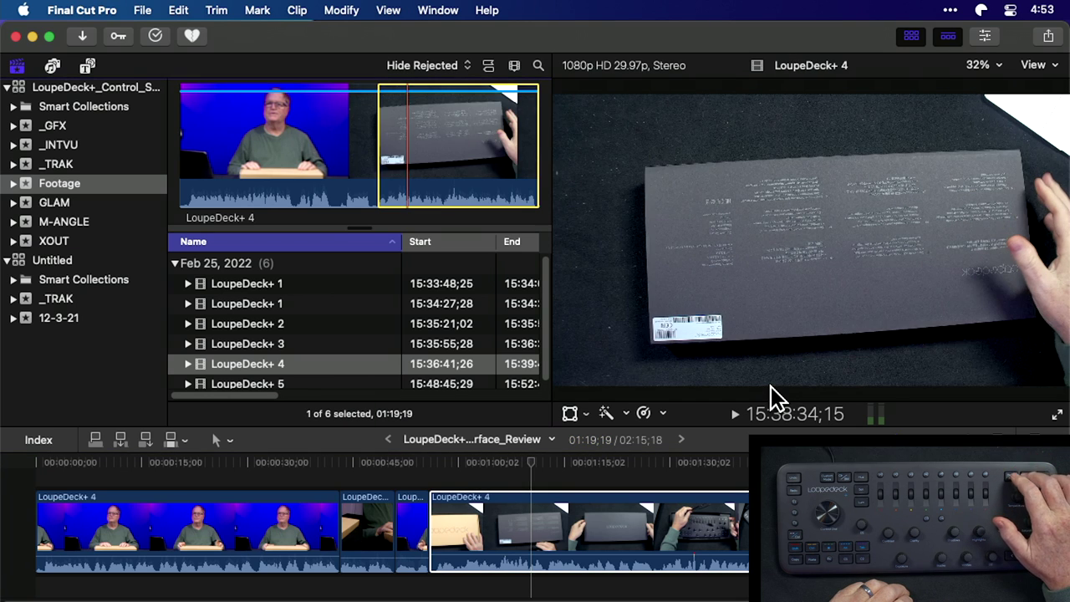
{"action": "key", "text": "super+2"}
{"action": "key", "text": "shift+f"}
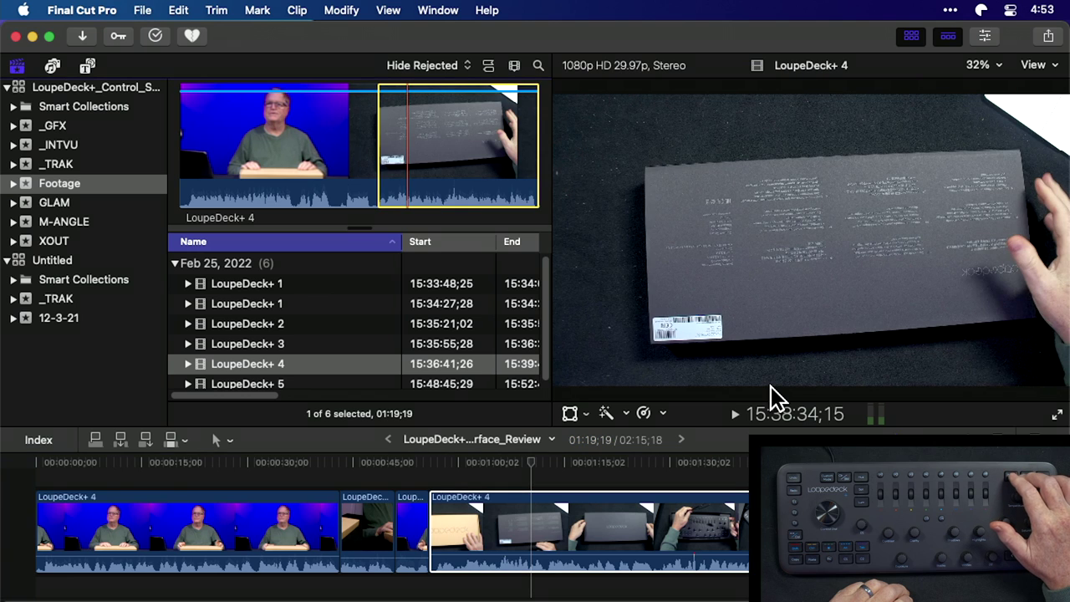
{"action": "key", "text": "super+2"}
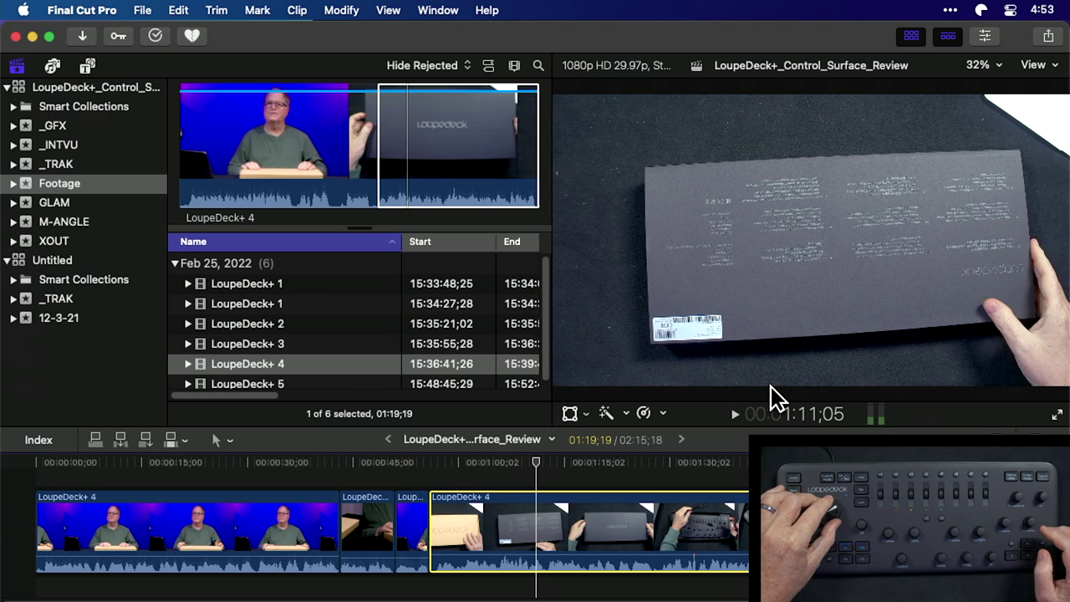
Set the LoupeDeck+ 4 source clip's out point at 15:38:50;25 and append the marked range to the timeline's end.
{"action": "key", "text": "super+1"}
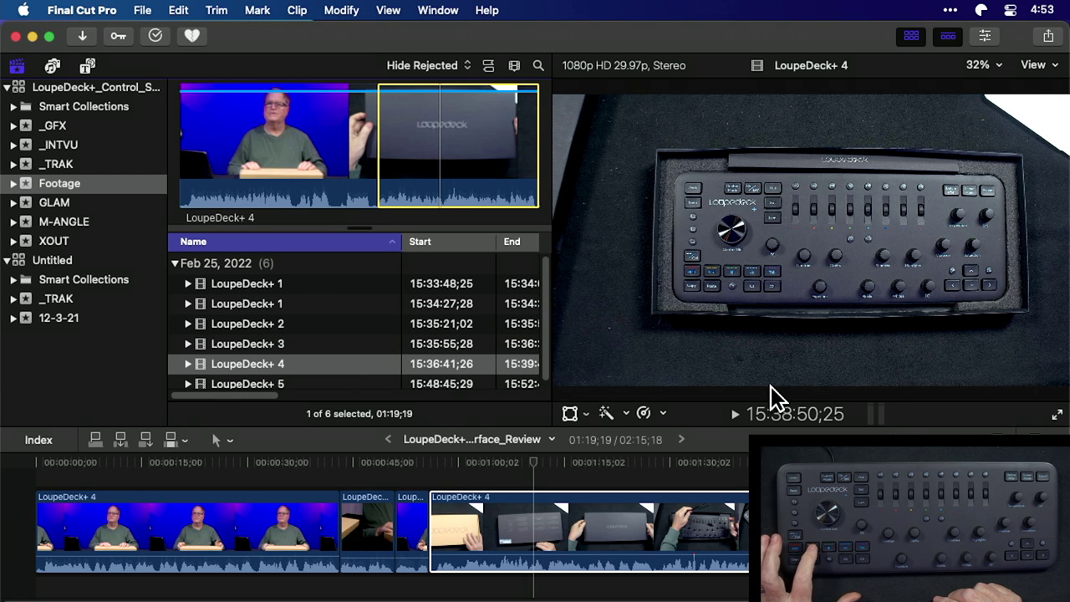
{"action": "key", "text": "o"}
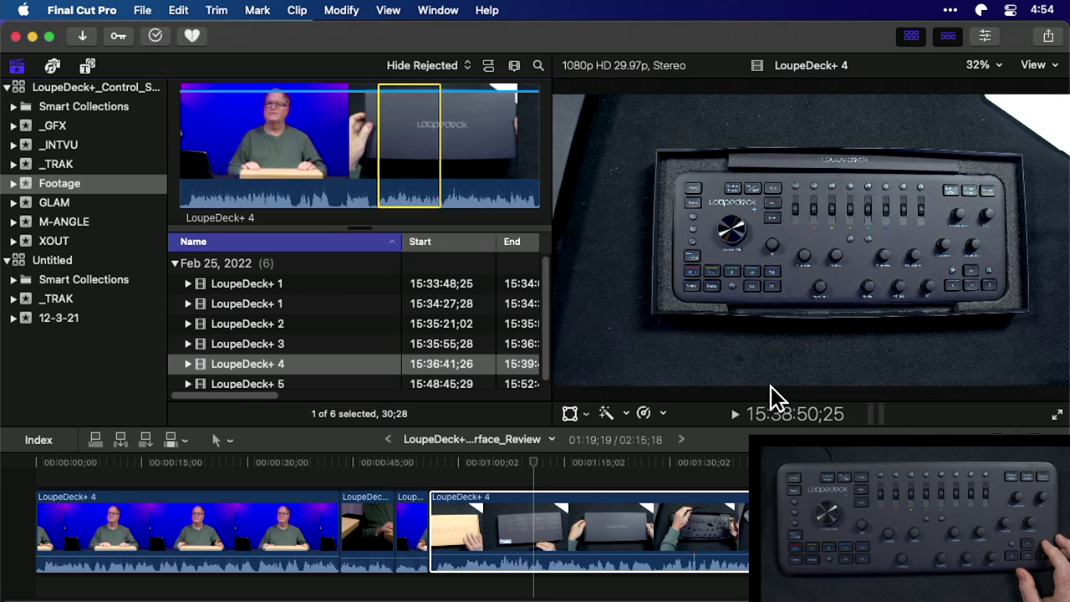
{"action": "key", "text": "e"}
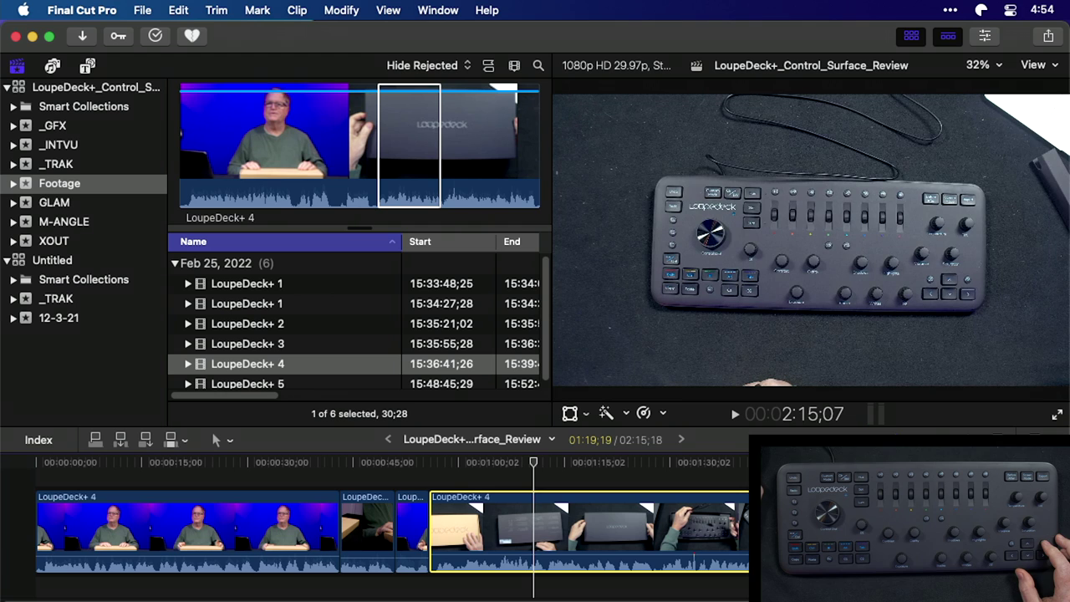
Delete the fourth timeline clip and undo the deletion.
{"action": "key", "text": "Delete"}
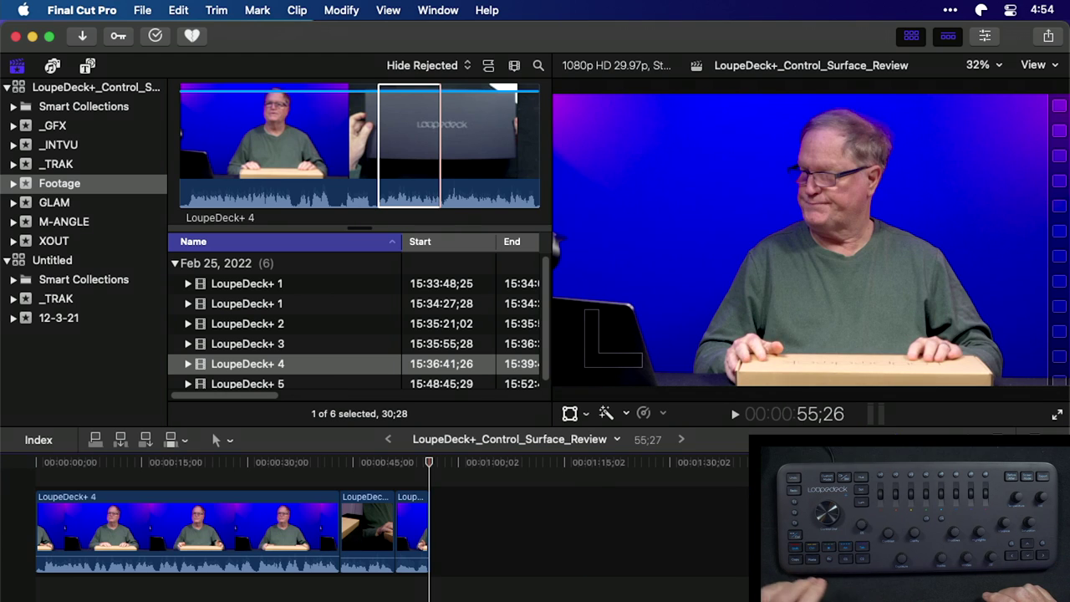
{"action": "key", "text": "super+z"}
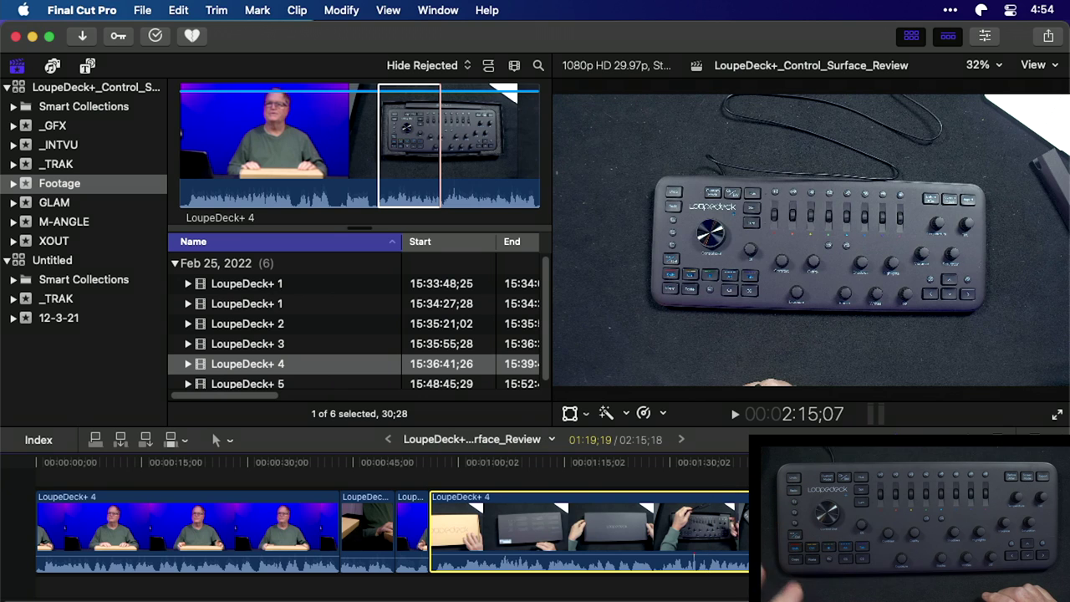
{"action": "key", "text": "super+z"}
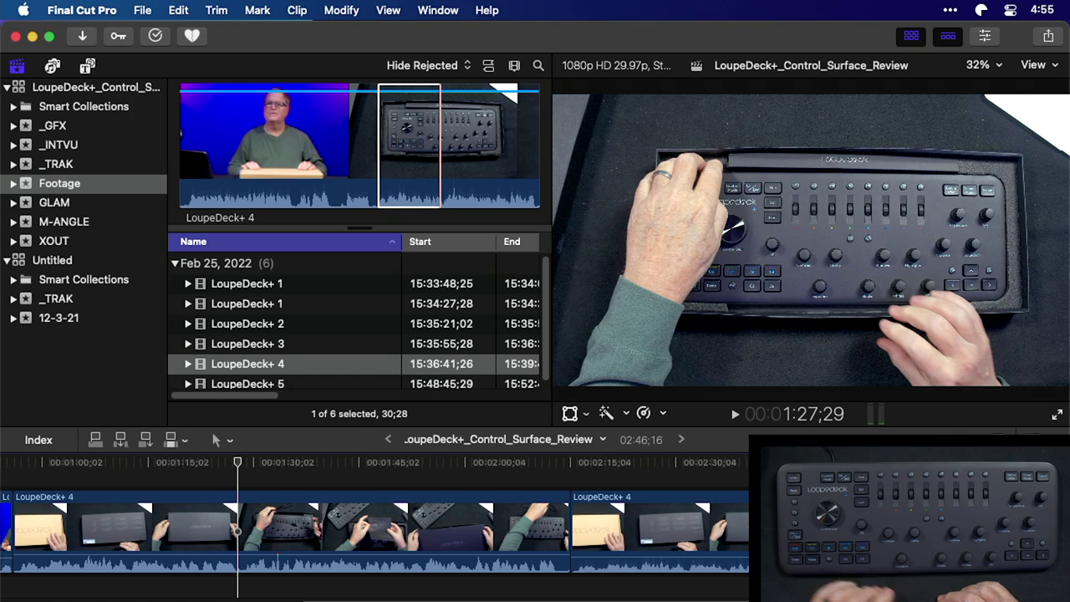
Play and pause the fourth timeline clip, resume, fast-forward into the appended clip, and stop playback there.
{"action": "key", "text": "space"}
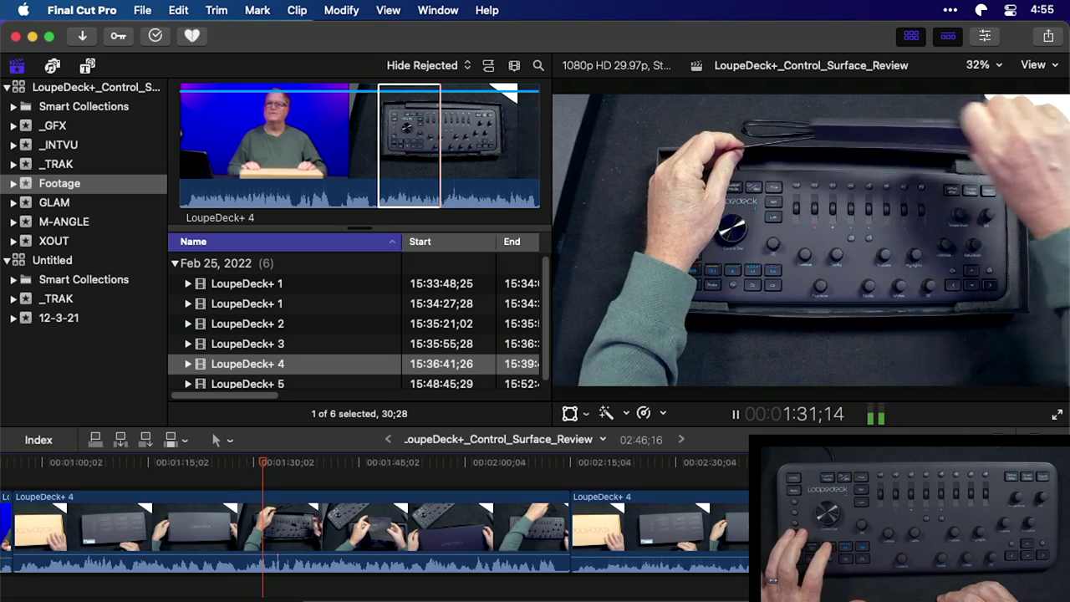
{"action": "key", "text": "space"}
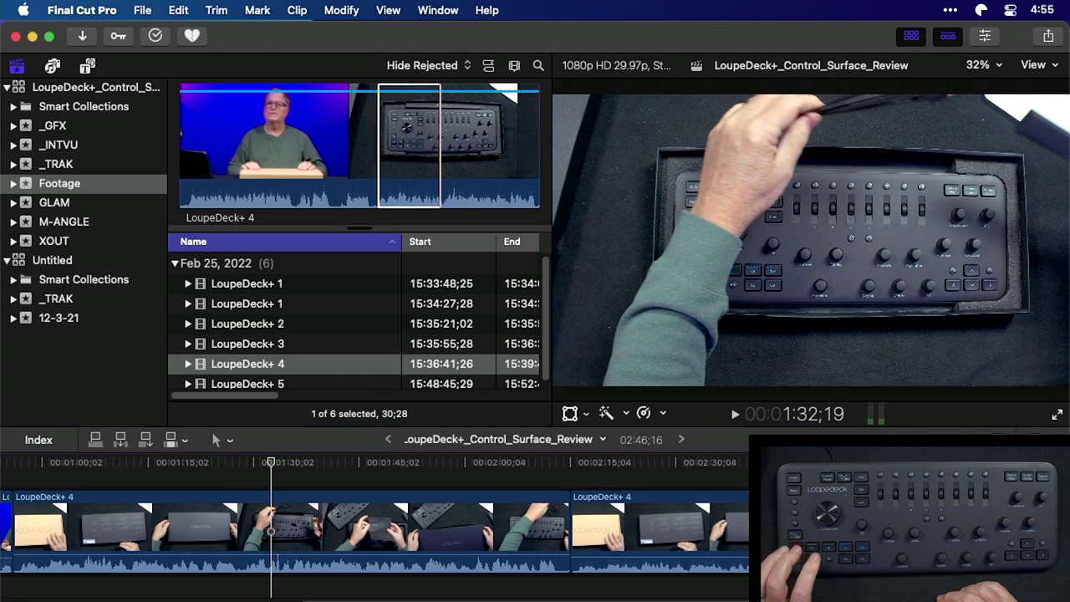
{"action": "key", "text": "space"}
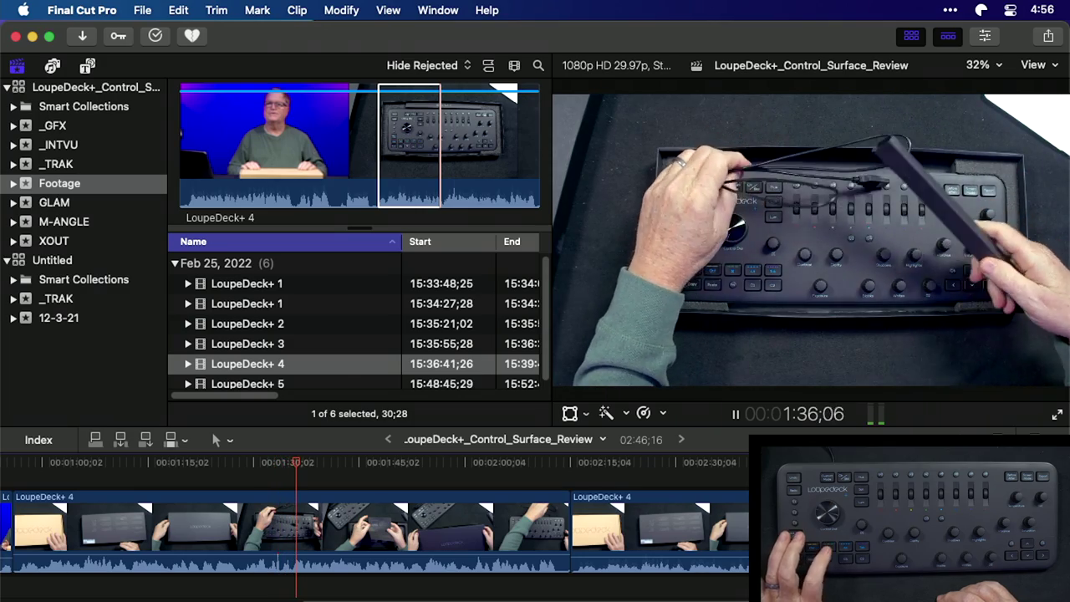
{"action": "key", "text": "l"}
{"action": "key", "text": "l"}
{"action": "key", "text": "l"}
{"action": "key", "text": "l"}
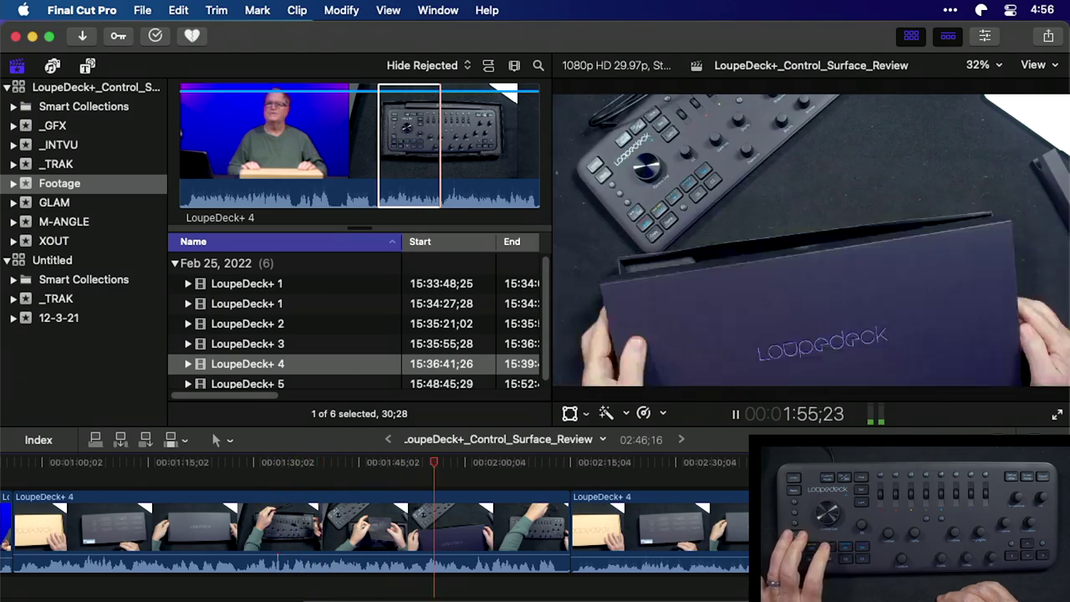
{"action": "key", "text": "space"}
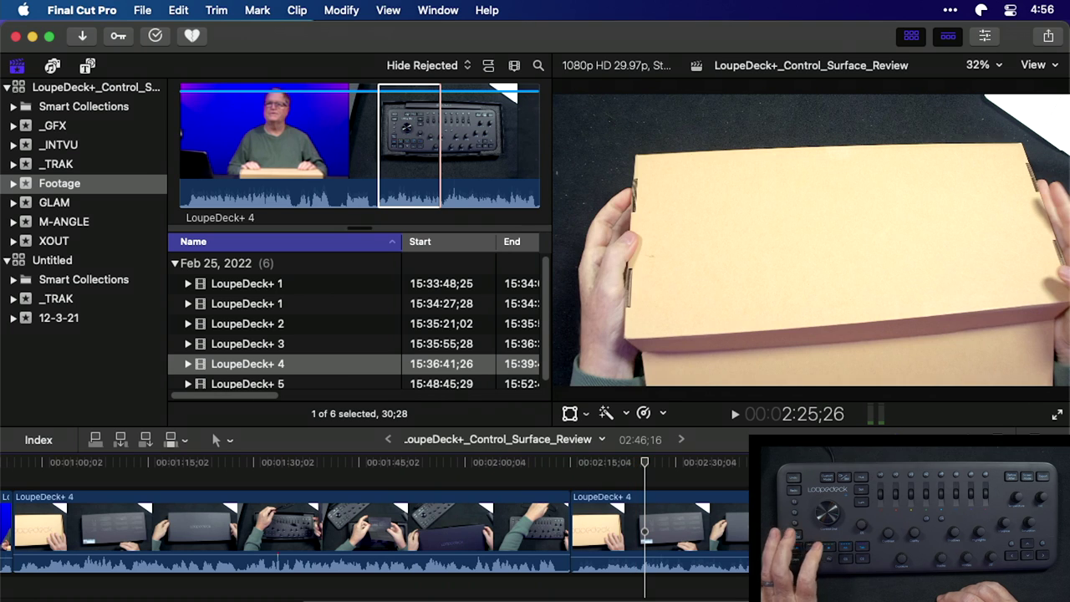
Select the last LoupeDeck+ 4 clip in the timeline, play to the timeline's end, and rewind to 2:46;00.
{"action": "key", "text": "Up"}
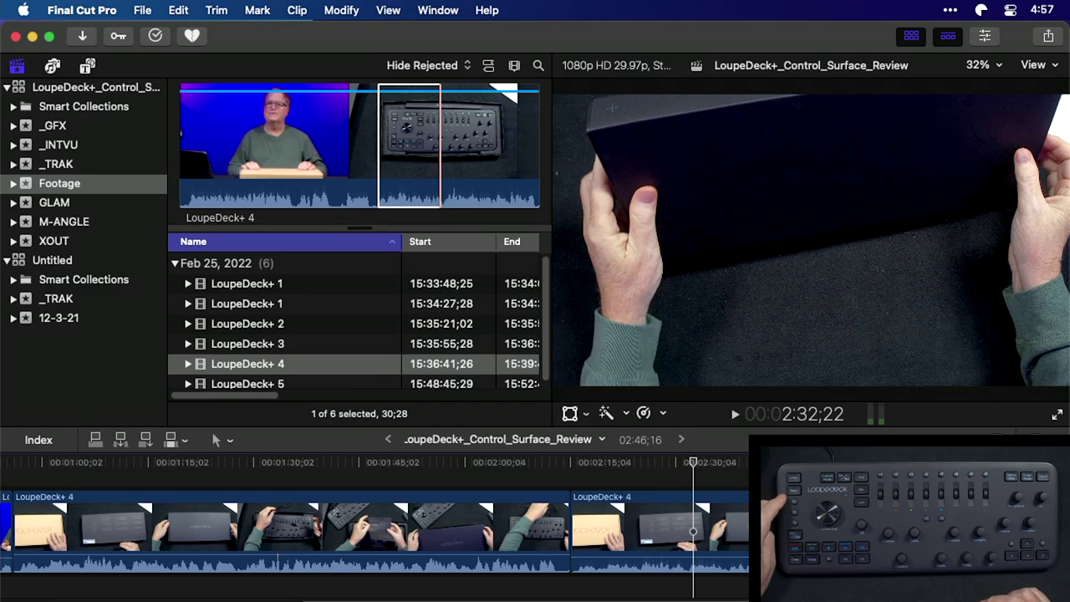
{"action": "left_click", "coordinate": [703, 510]}
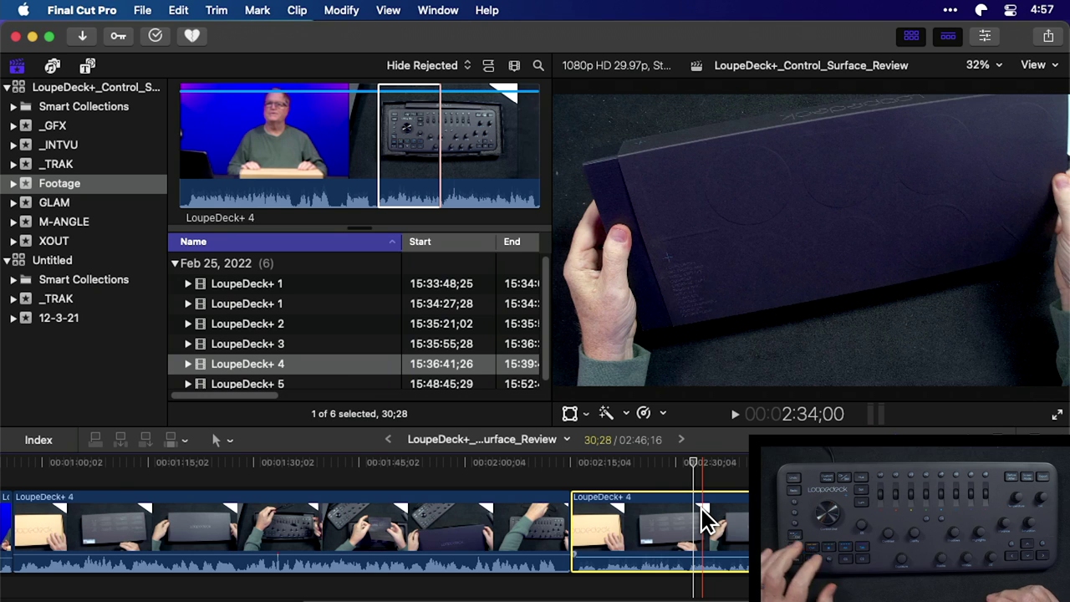
{"action": "key", "text": "space"}
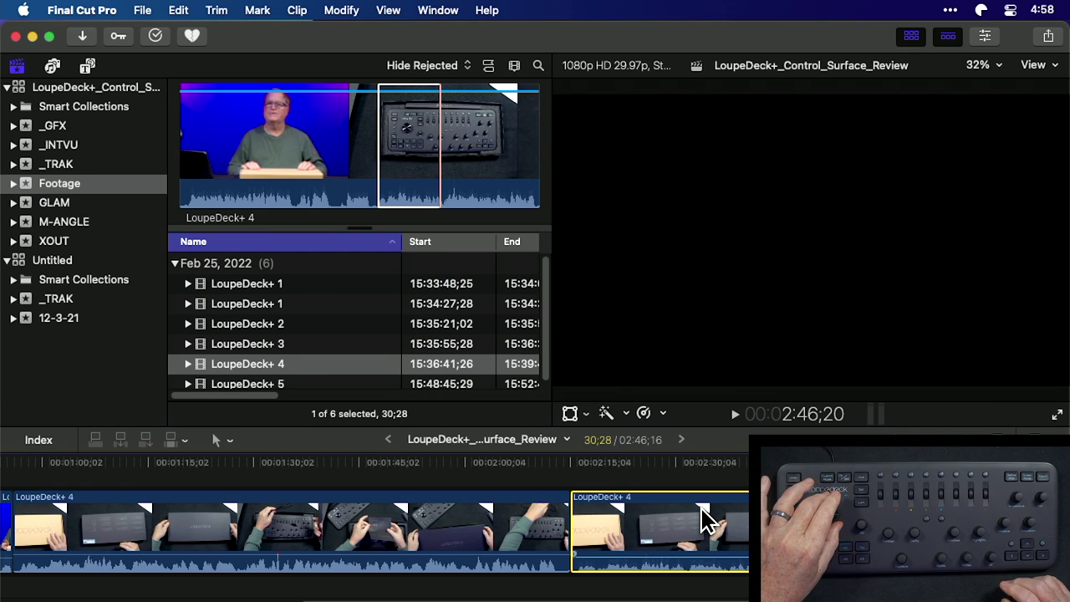
{"action": "key", "text": "j"}
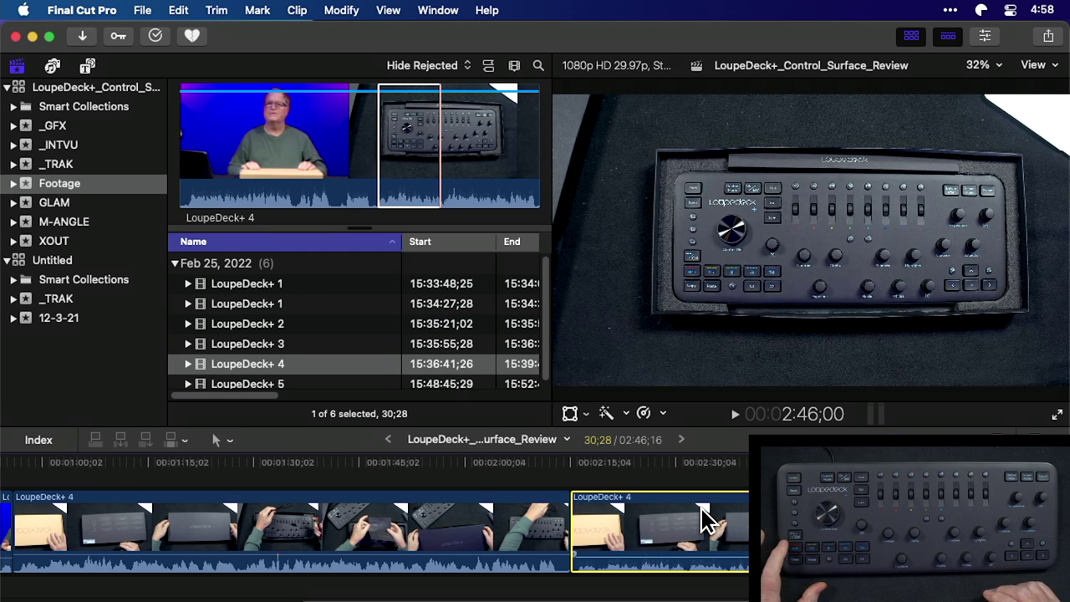
Append the marked LoupeDeck+ 4 source range to the timeline's end, undo the edit, and redo it.
{"action": "key", "text": "e"}
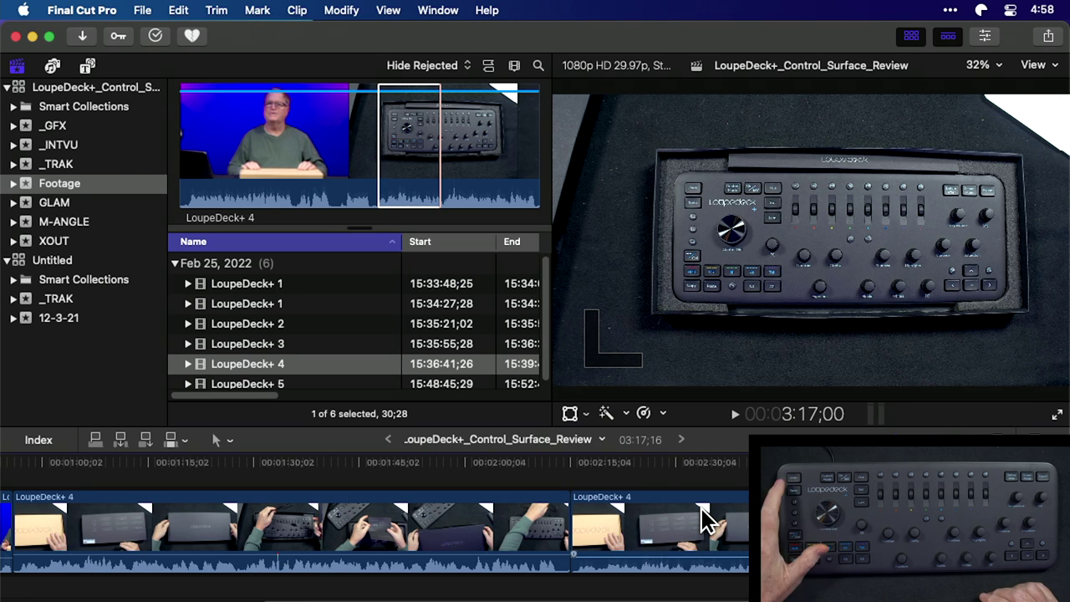
{"action": "key", "text": "super+z"}
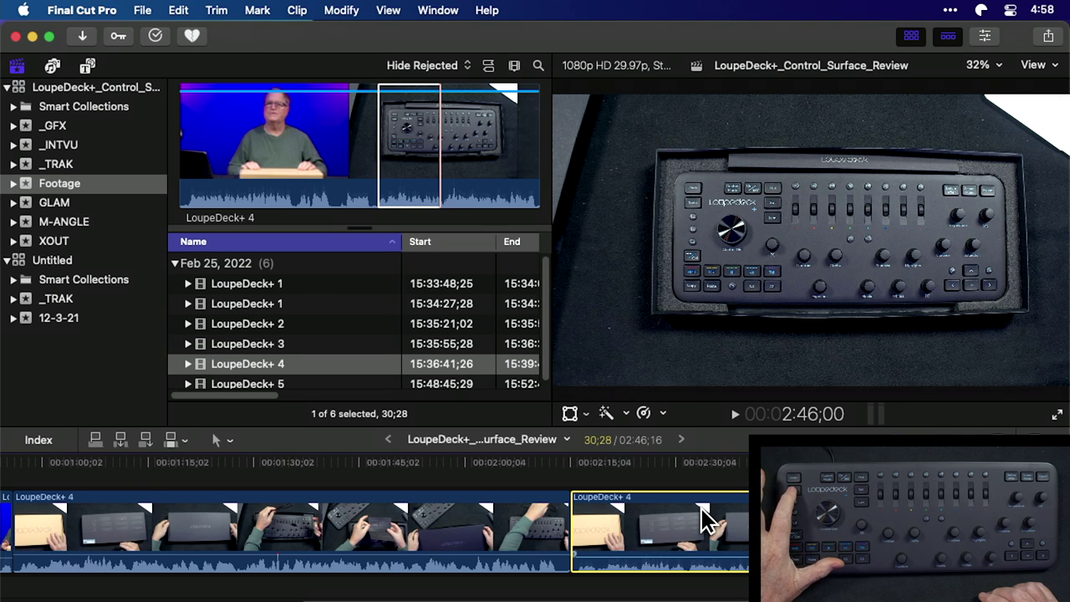
{"action": "key", "text": "super+shift+z"}
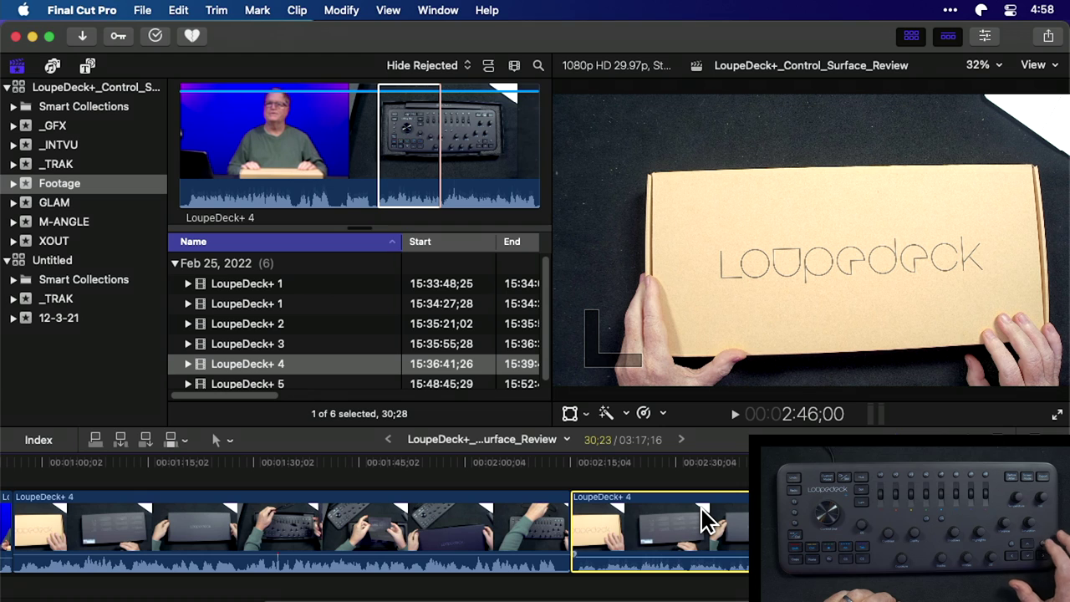
Delete the selected LoupeDeck+ 4 clip that sits just before the newly appended one in the timeline.
{"action": "key", "text": "Delete"}
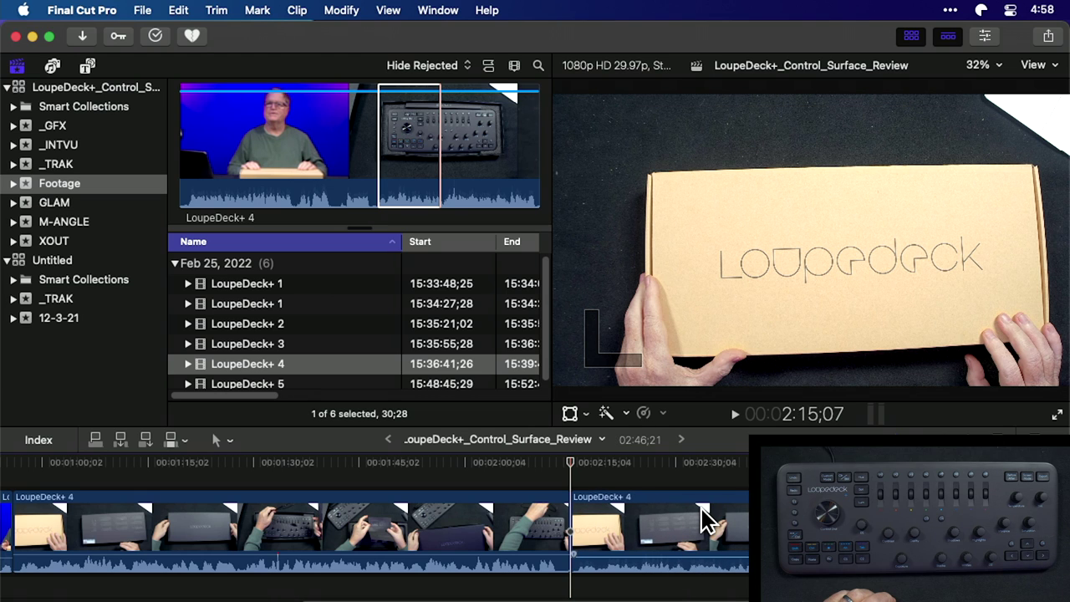